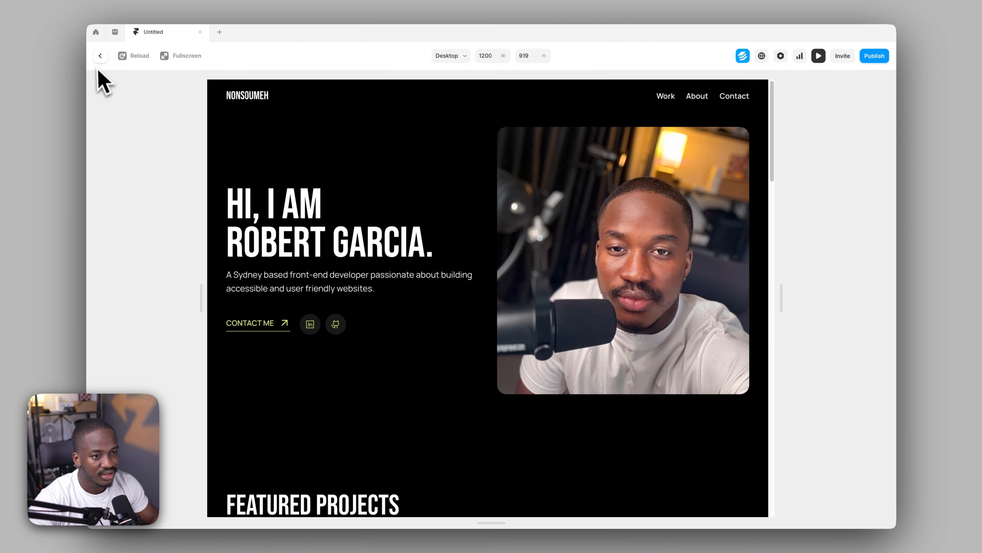
# Leave the preview and look over the desktop breakpoint on the canvas
pyautogui.click(100, 56)
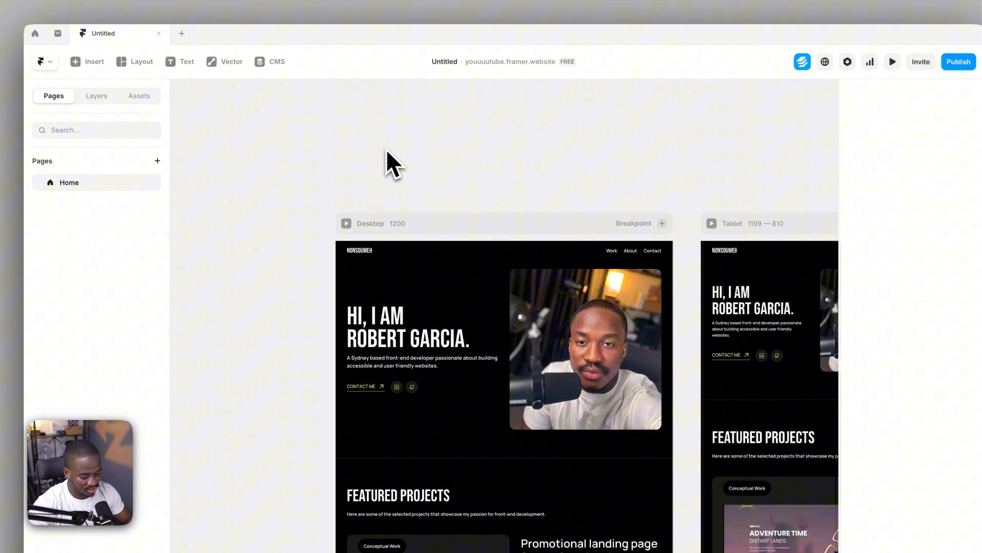
pyautogui.moveTo(388, 145); pyautogui.dragTo(370, 130)
pyautogui.moveTo(425, 151); pyautogui.dragTo(327, 150)
pyautogui.moveTo(592, 146); pyautogui.dragTo(682, 146)
pyautogui.moveTo(420, 146); pyautogui.dragTo(478, 142)
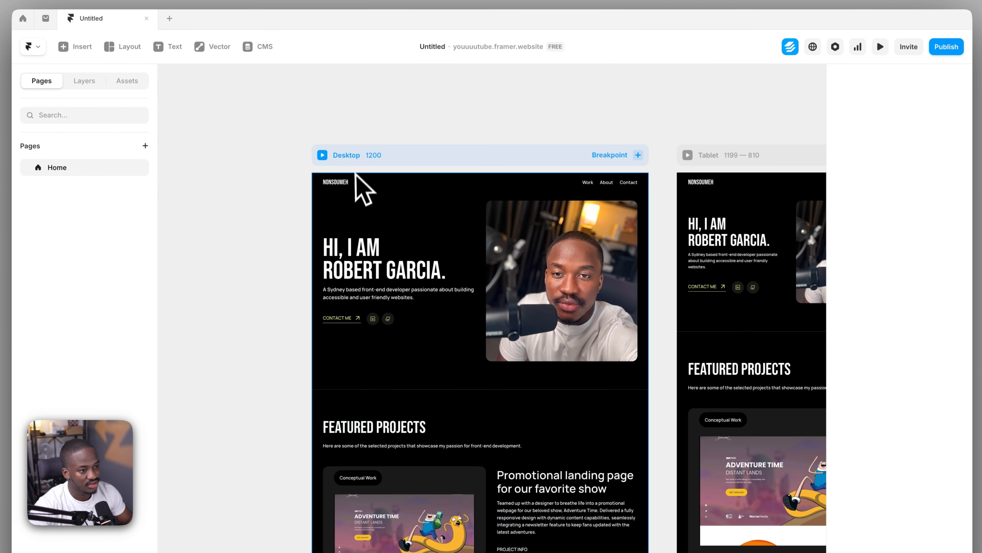
pyautogui.click(359, 162)
pyautogui.hscroll(5, 487, 110)
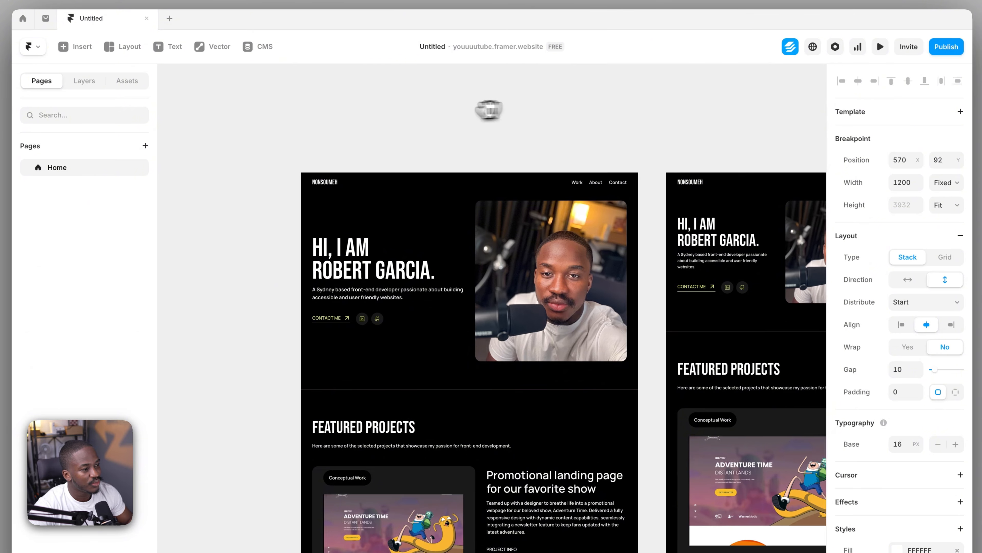
pyautogui.moveTo(639, 133); pyautogui.dragTo(395, 127)
pyautogui.moveTo(639, 128); pyautogui.dragTo(587, 129)
pyautogui.moveTo(329, 131); pyautogui.dragTo(458, 128)
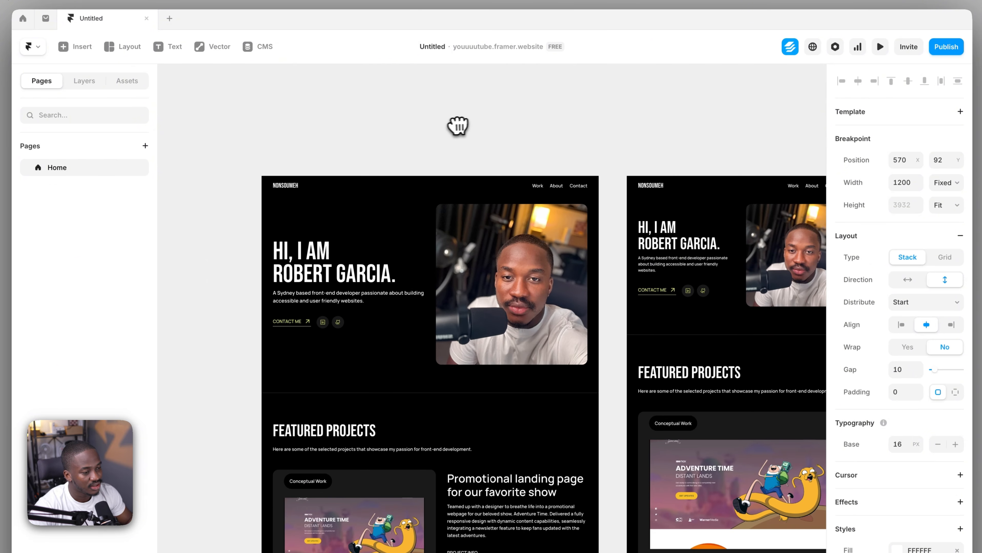
pyautogui.moveTo(394, 133); pyautogui.dragTo(414, 129)
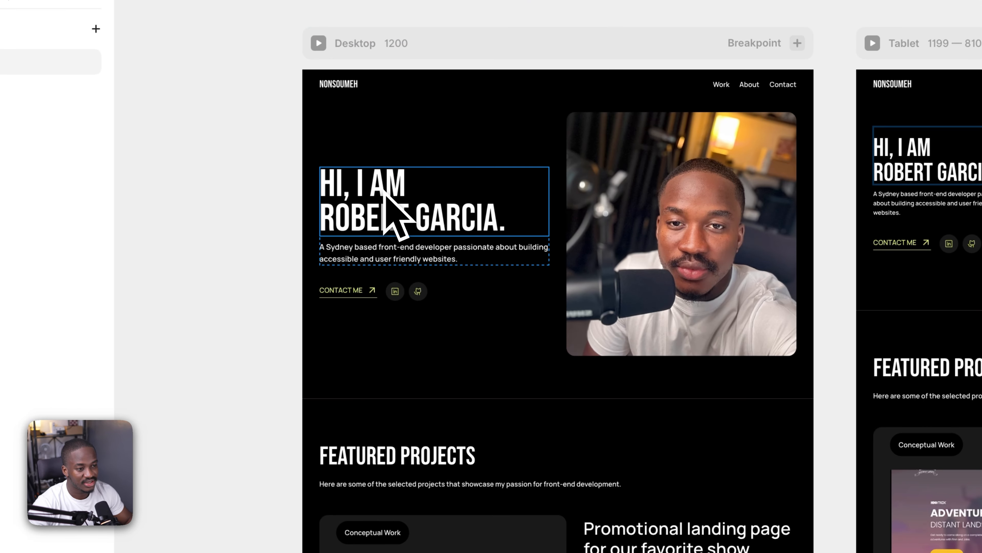
# Inspect the desktop hero section's subtitle, contact button row and portrait image
pyautogui.click(385, 254)
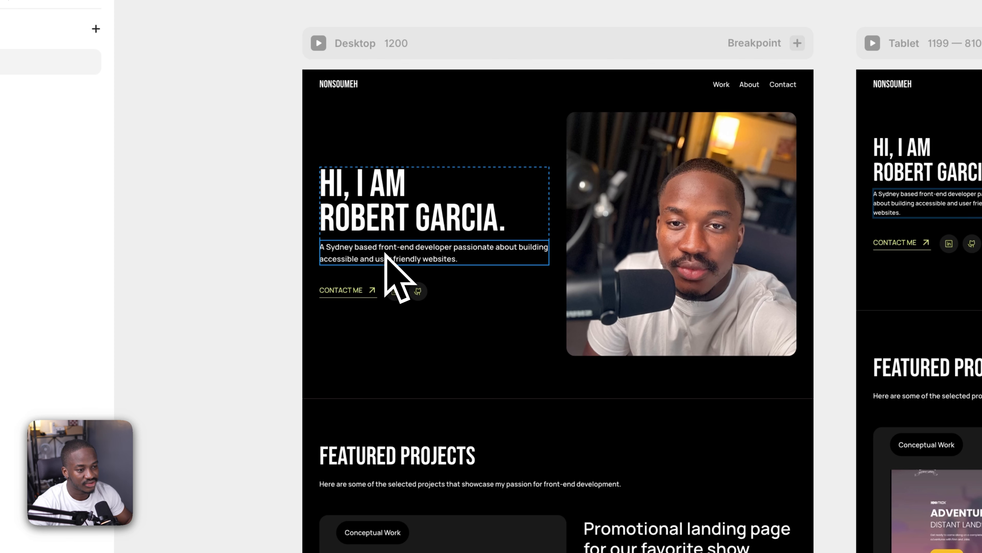
pyautogui.click(384, 296)
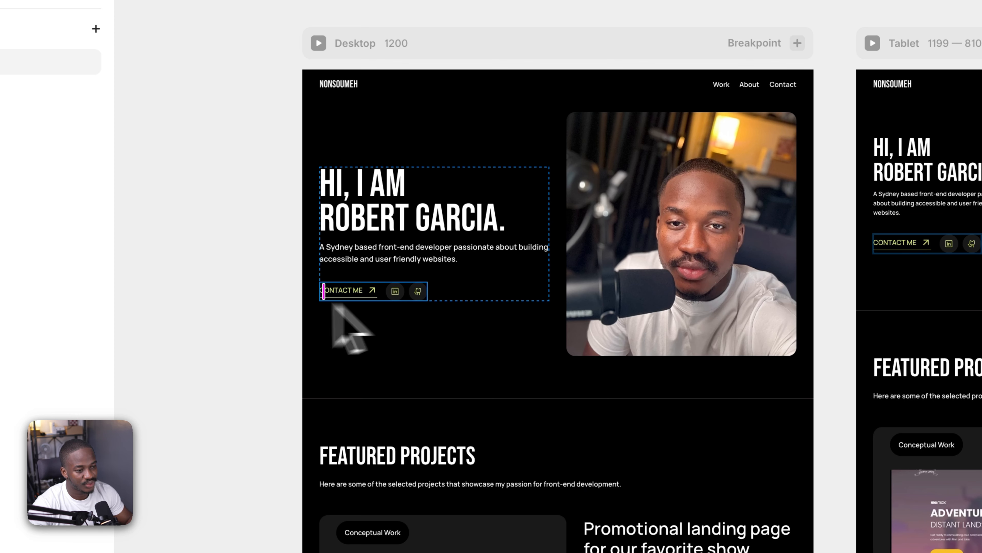
pyautogui.click(577, 314)
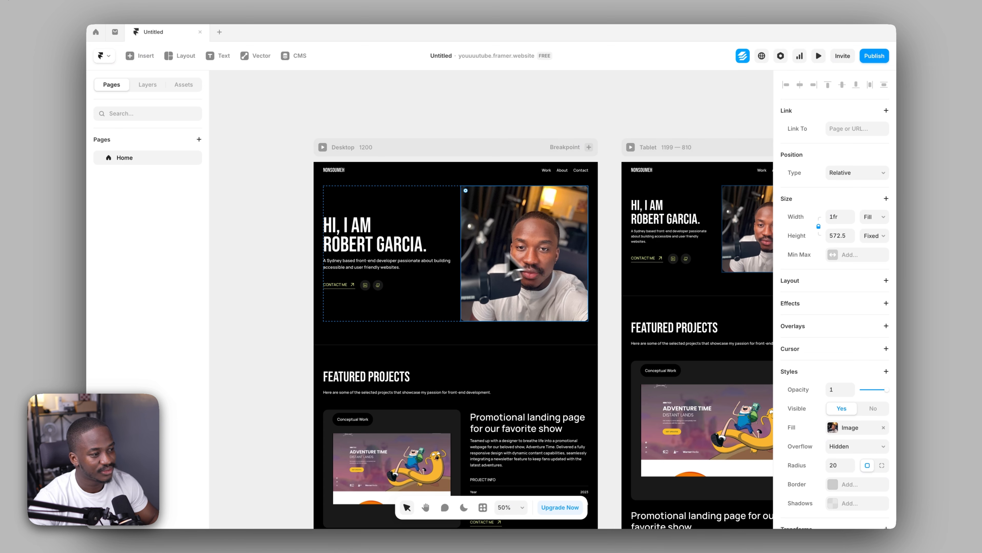
pyautogui.click(341, 110)
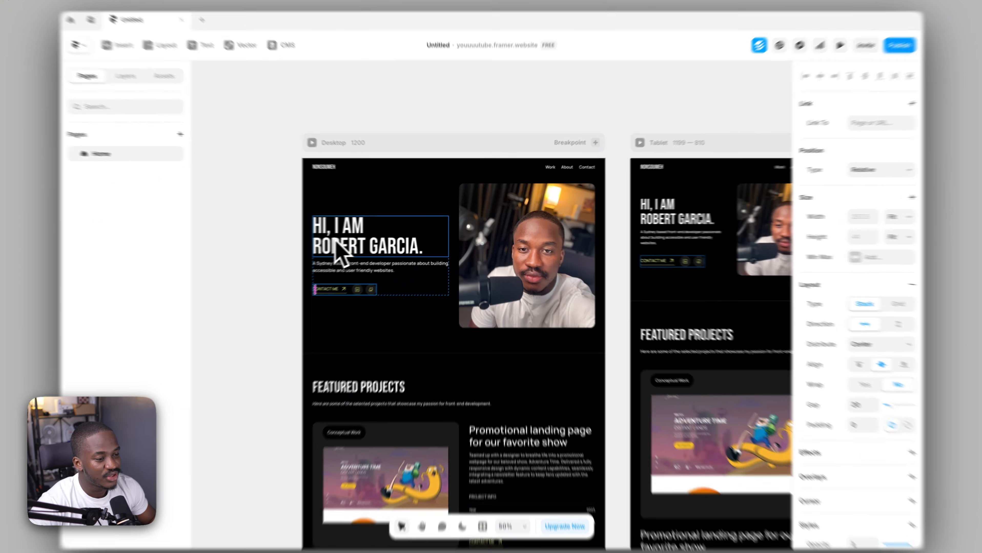
# Look through the effects available for the desktop hero heading and view the Featured Projects section below it
pyautogui.click(345, 242)
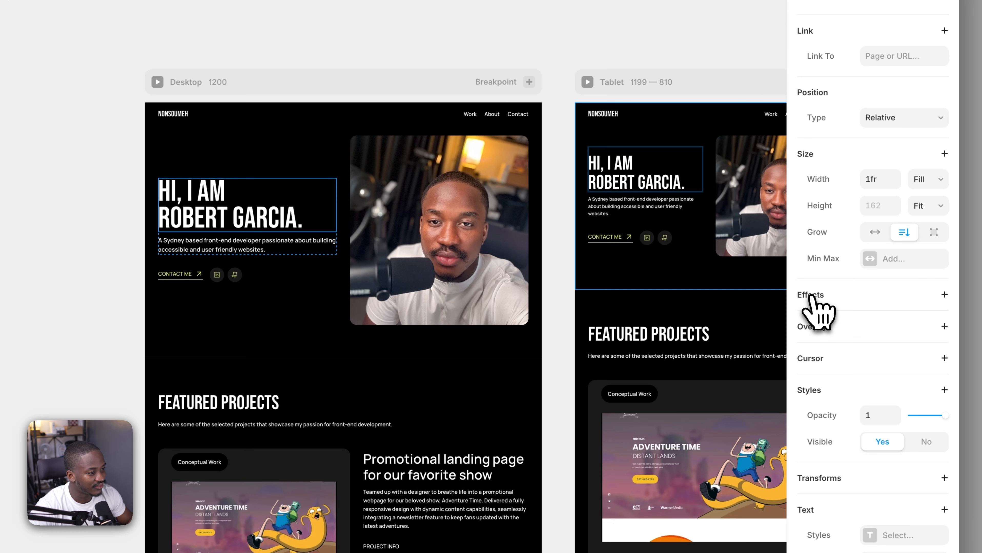
pyautogui.click(811, 296)
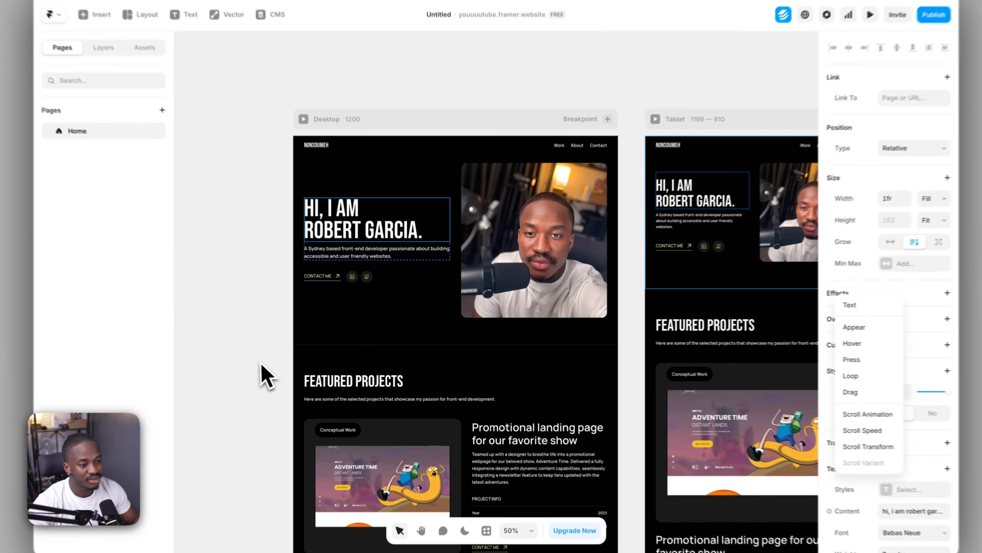
pyautogui.scroll(-3, 267, 378)
pyautogui.click(368, 281)
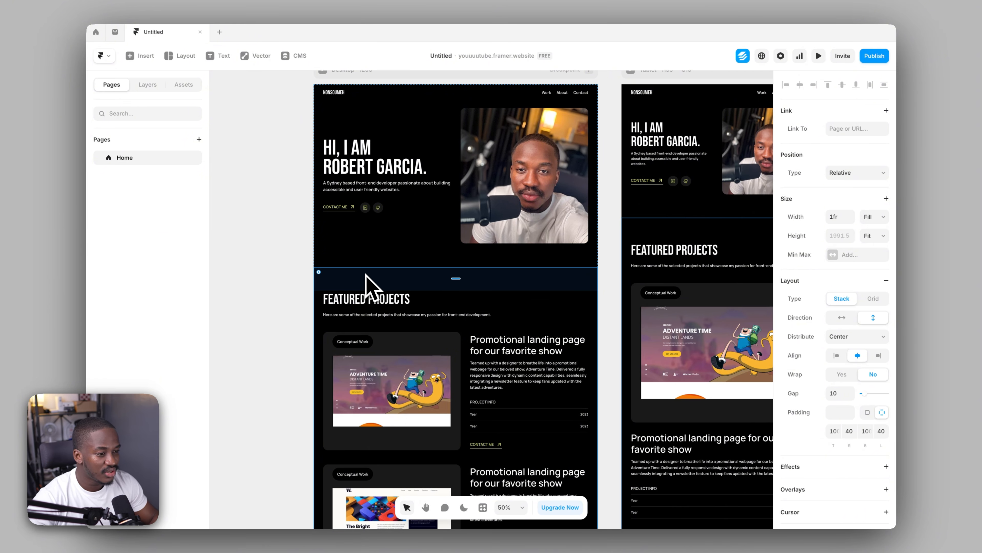
pyautogui.scroll(4, 581, 276)
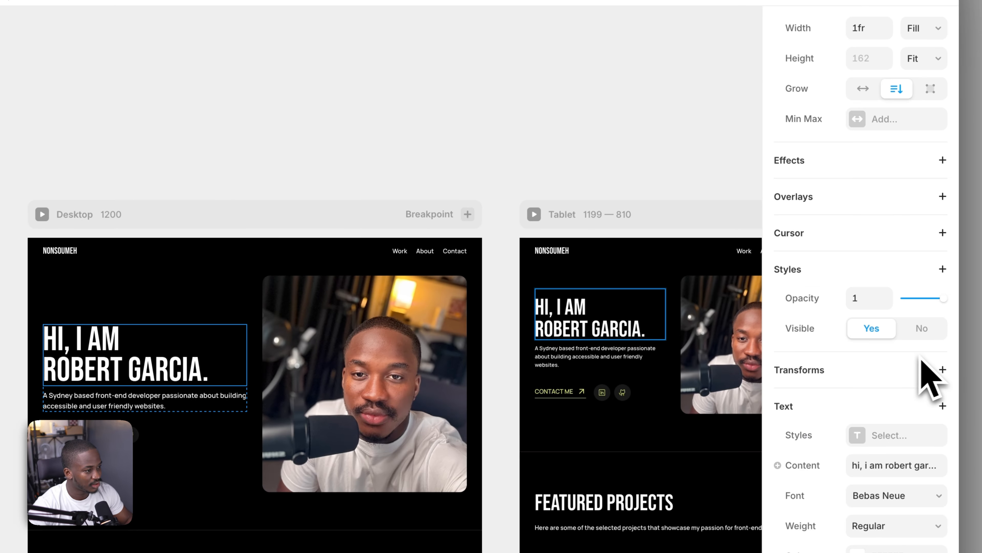
# Add an Appear effect to the desktop hero heading, with the On Appear trigger and the Fade In preset
pyautogui.click(791, 163)
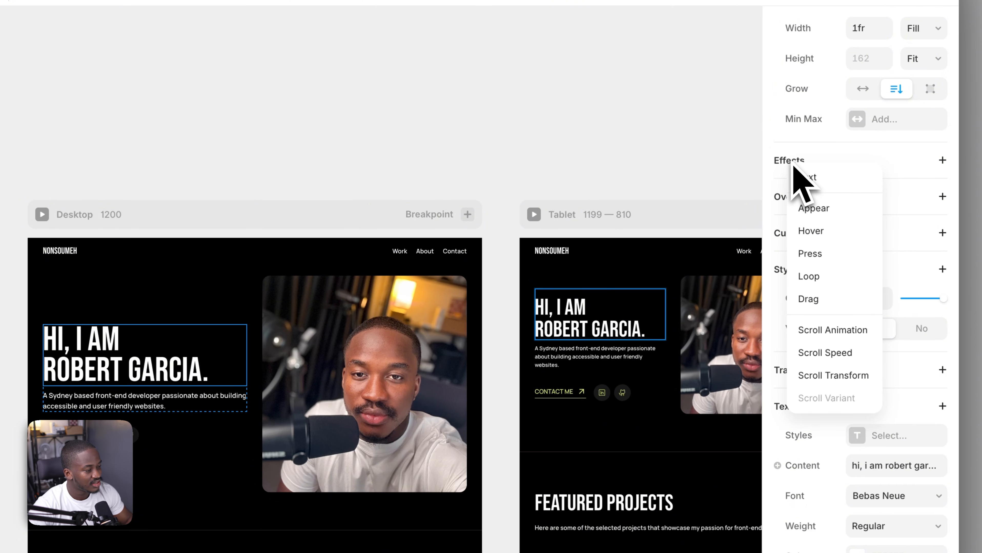
pyautogui.click(824, 211)
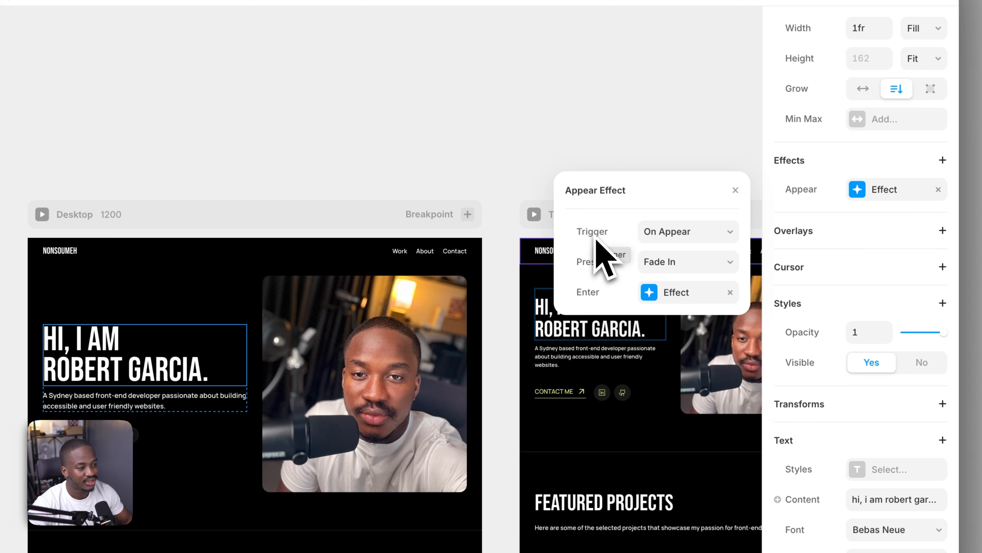
pyautogui.click(686, 233)
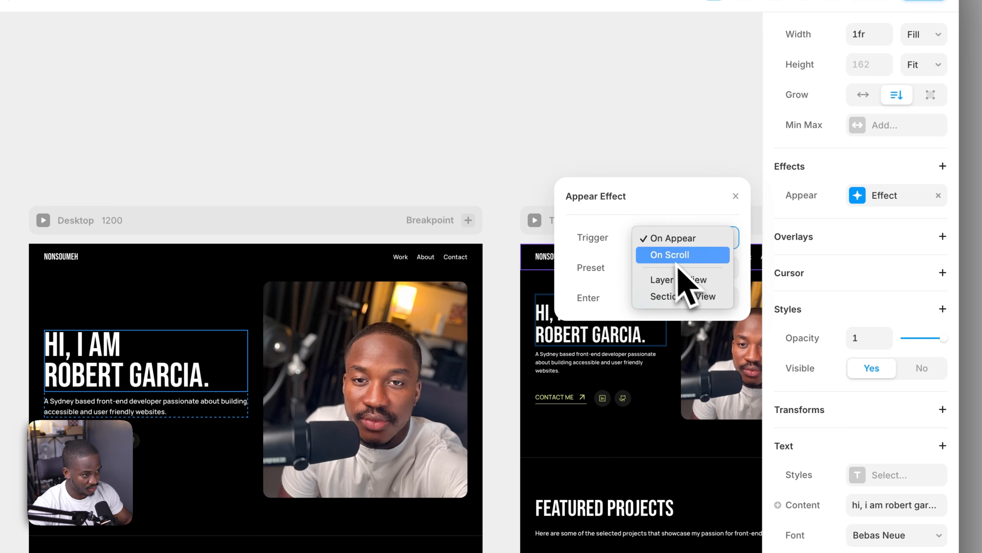
pyautogui.click(583, 232)
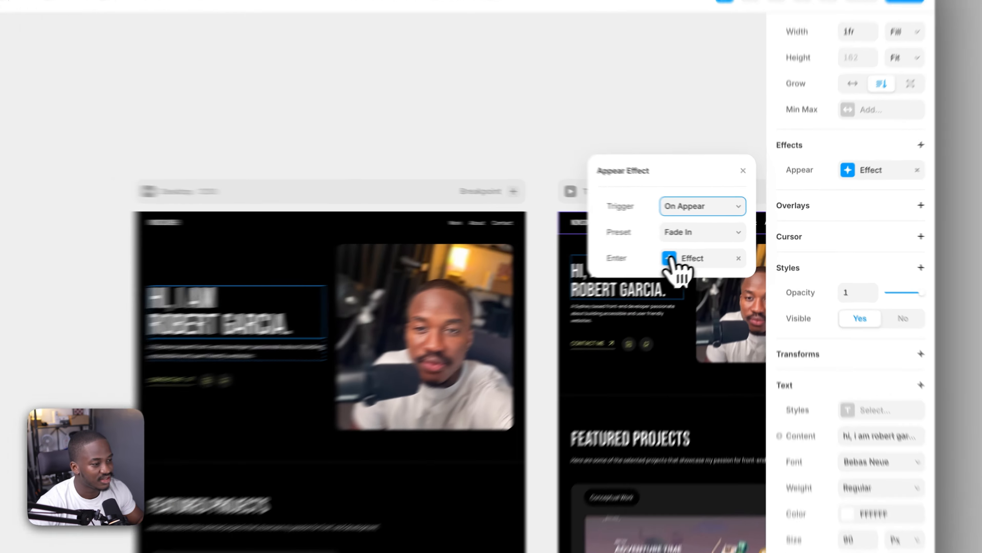
# Set the time of the heading's enter effect Spring transition to 0.6
pyautogui.click(710, 252)
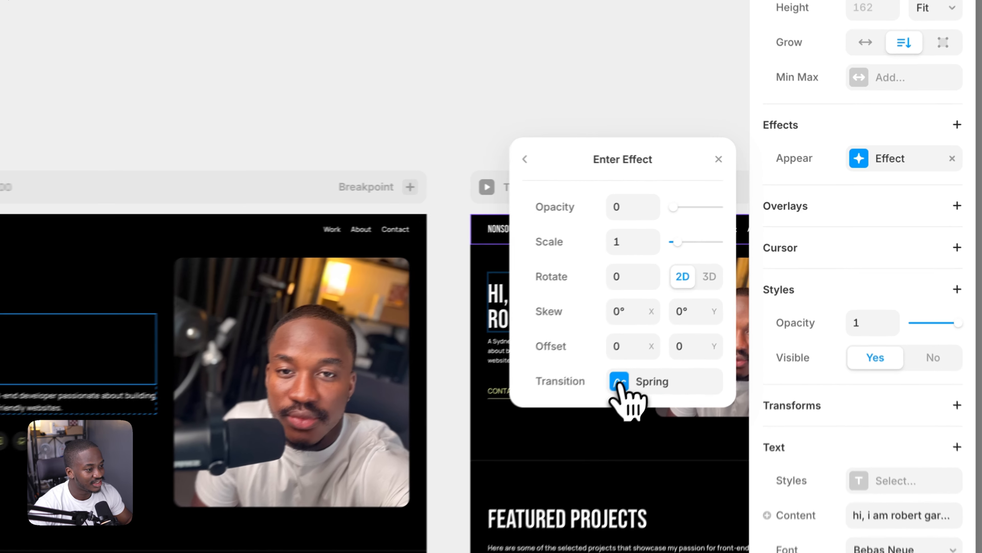
pyautogui.click(649, 355)
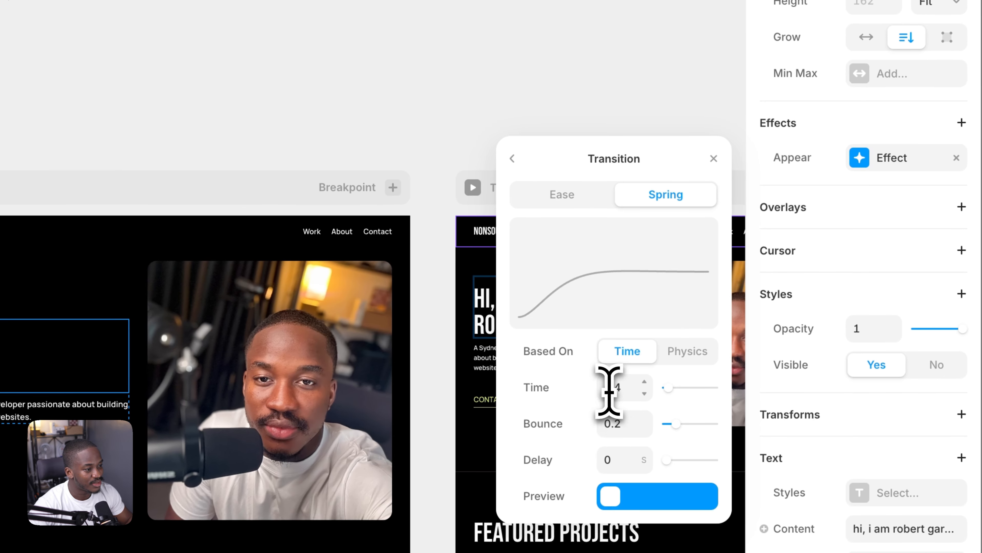
pyautogui.click(623, 392)
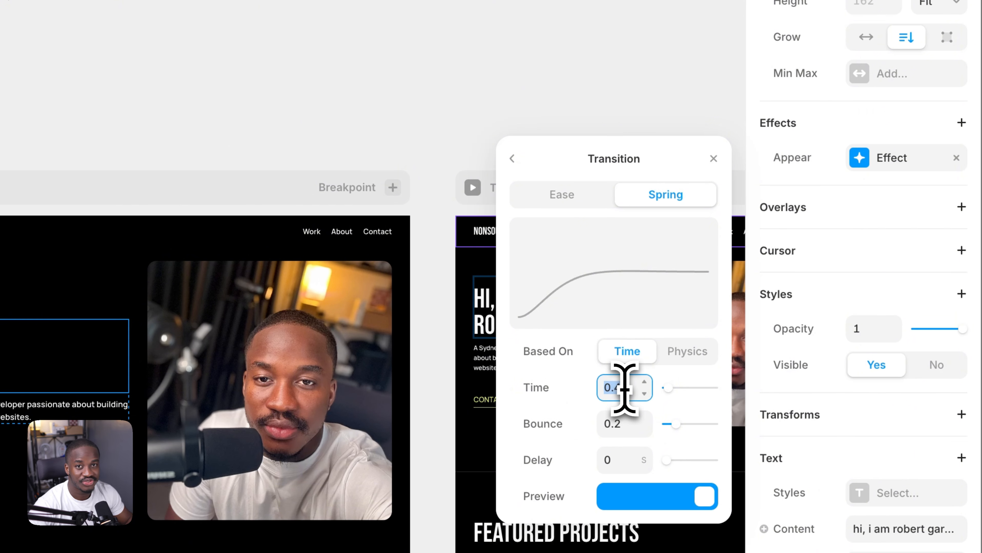
pyautogui.write('0.6')
pyautogui.click(512, 158)
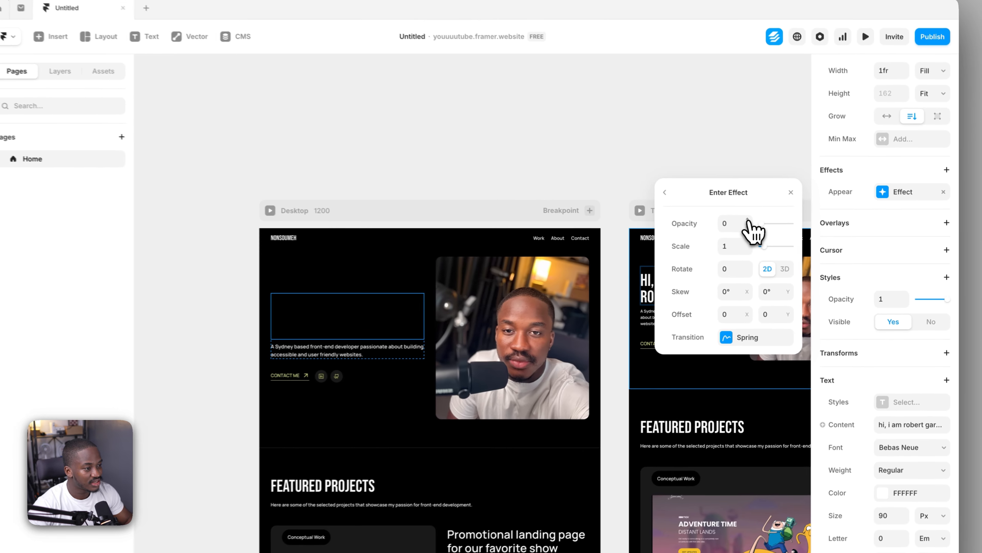
# Set the opacity of the heading's enter effect to 1
pyautogui.click(828, 164)
pyautogui.click(750, 221)
pyautogui.click(751, 221)
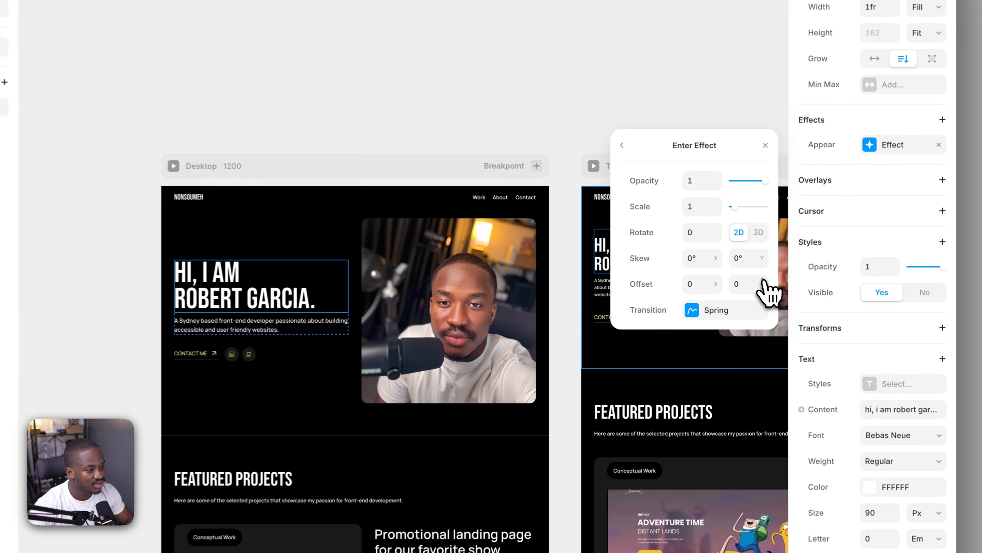
# Set the vertical offset of the heading's enter effect to 30 and close the effect settings
pyautogui.click(754, 285)
pyautogui.click(763, 281)
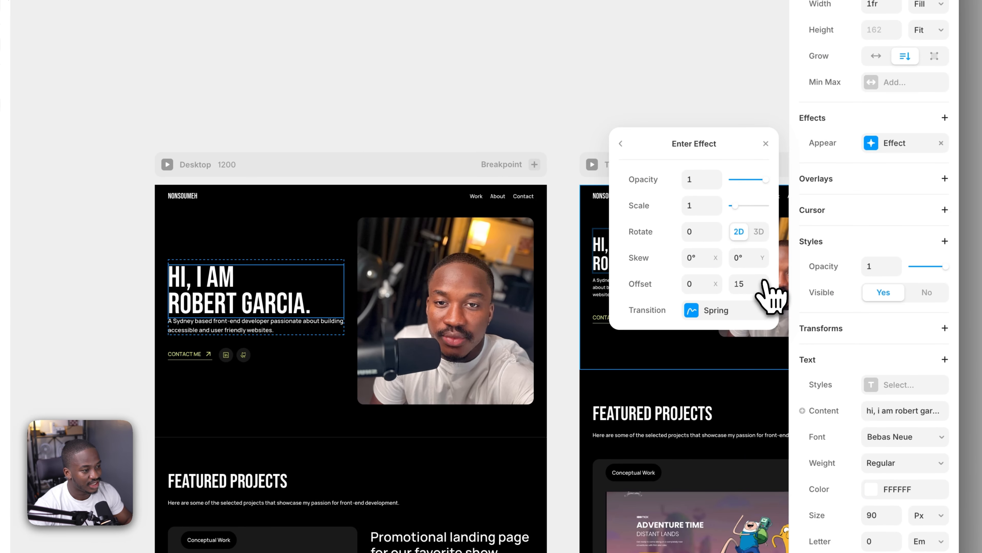
pyautogui.click(763, 280)
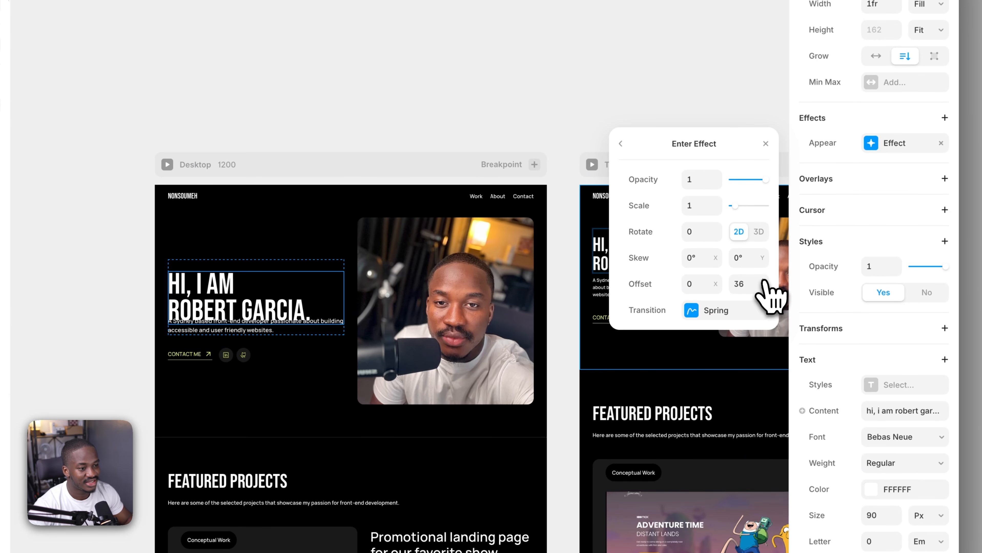
pyautogui.click(762, 288)
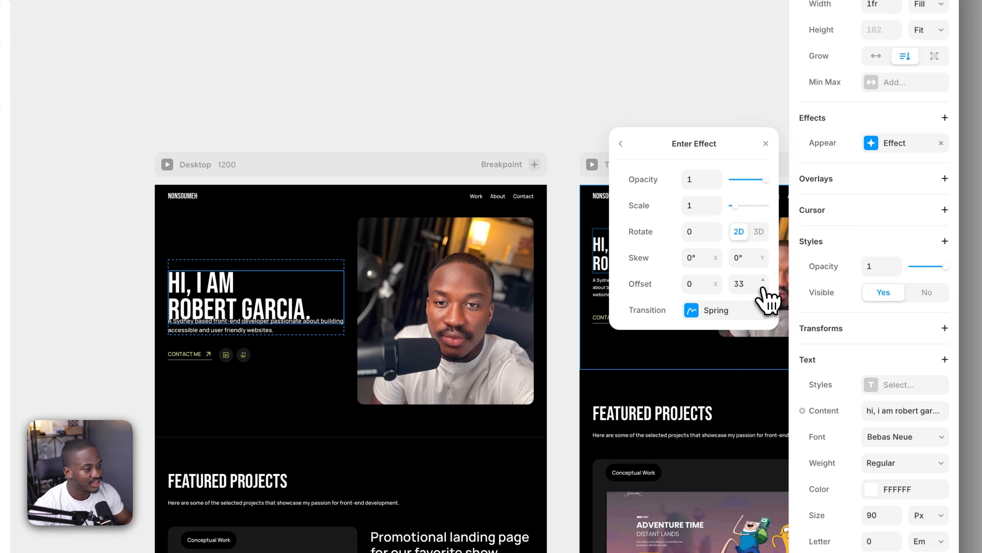
pyautogui.click(763, 288)
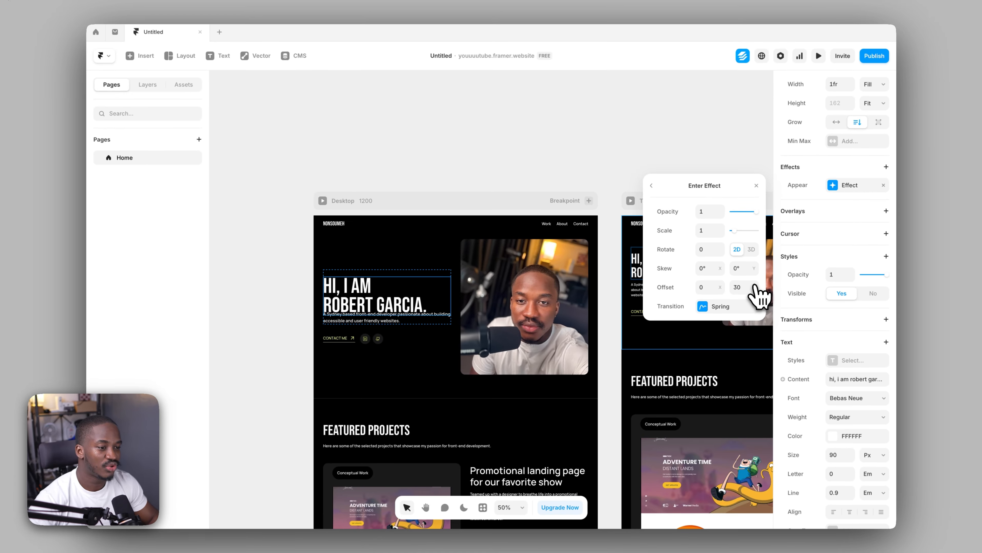
pyautogui.click(334, 164)
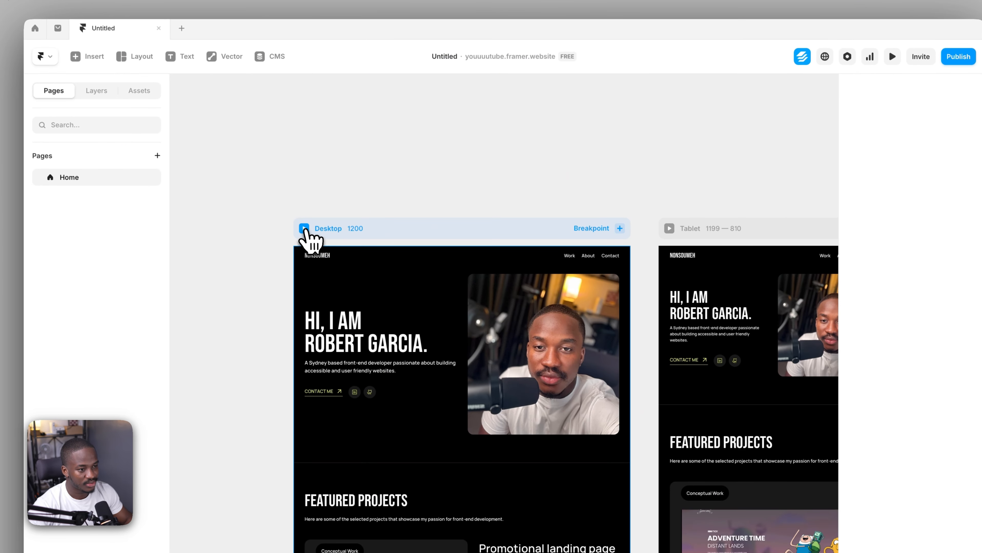
# Preview the desktop breakpoint, replay the heading animation and return to the canvas
pyautogui.click(304, 228)
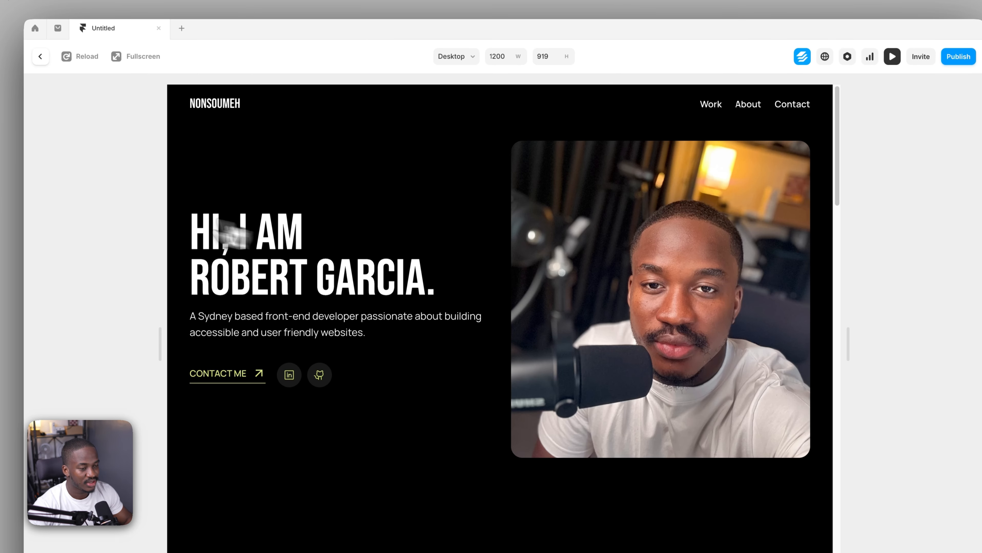
pyautogui.click(74, 55)
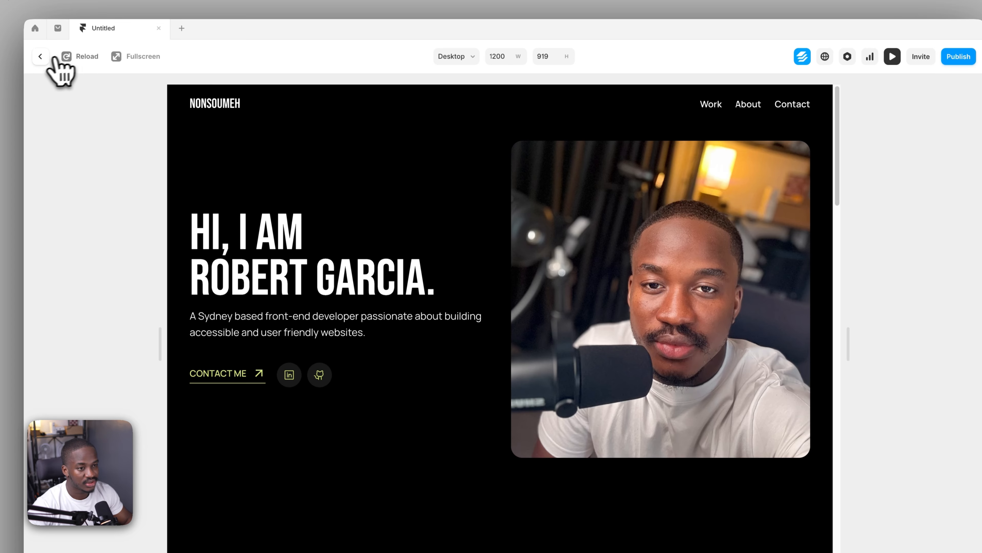
pyautogui.click(40, 56)
# Set the opacity of the hero heading's enter effect to 0 and close the effect settings
pyautogui.click(349, 333)
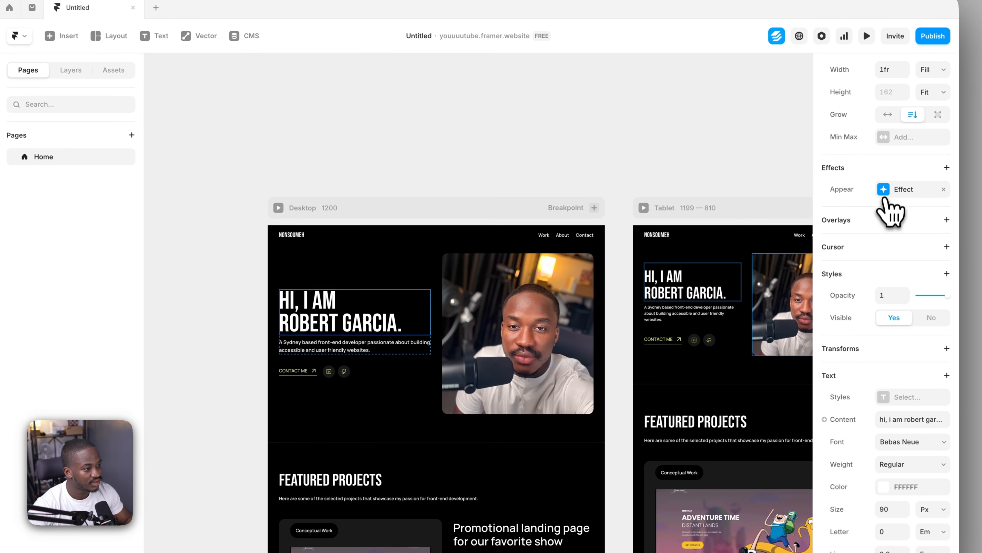
pyautogui.click(886, 192)
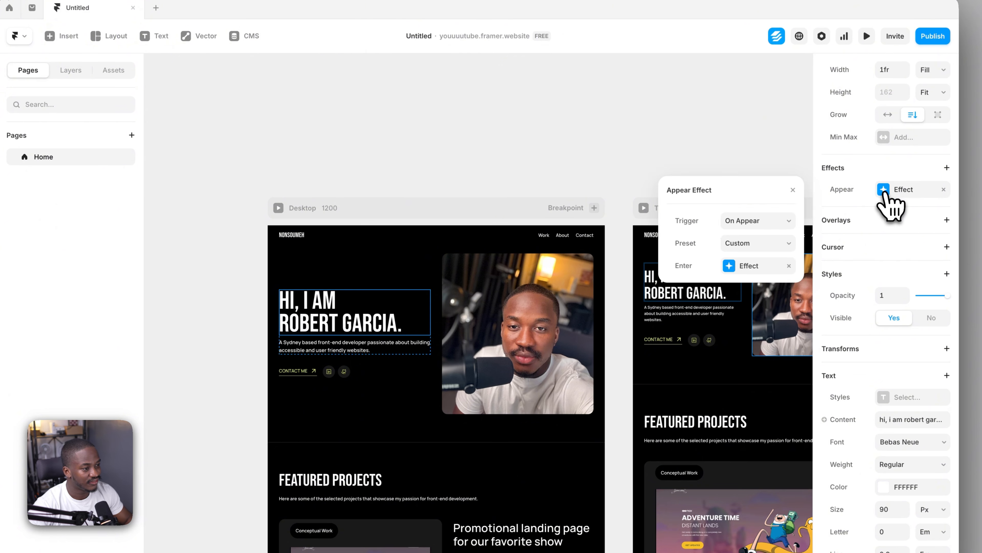
pyautogui.click(736, 266)
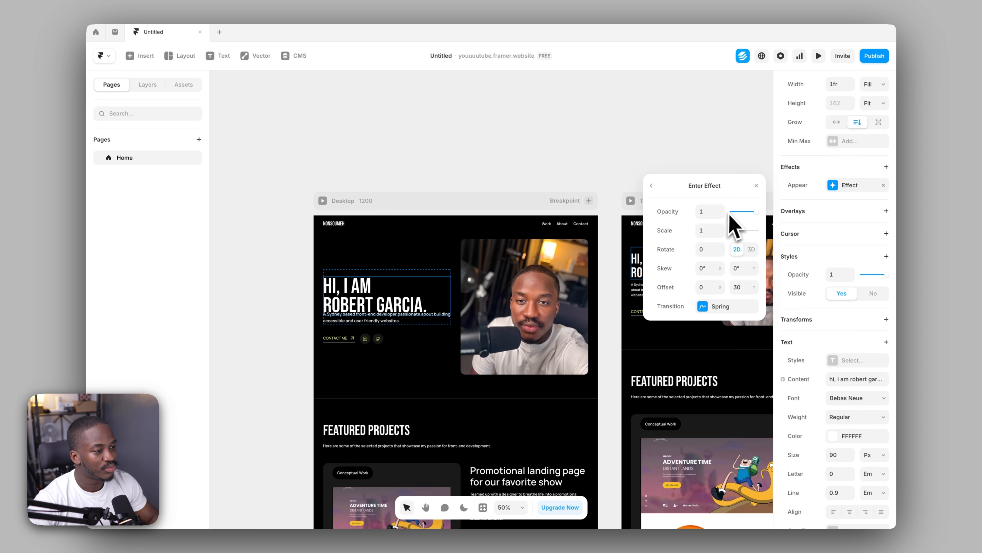
pyautogui.moveTo(737, 212); pyautogui.dragTo(730, 212)
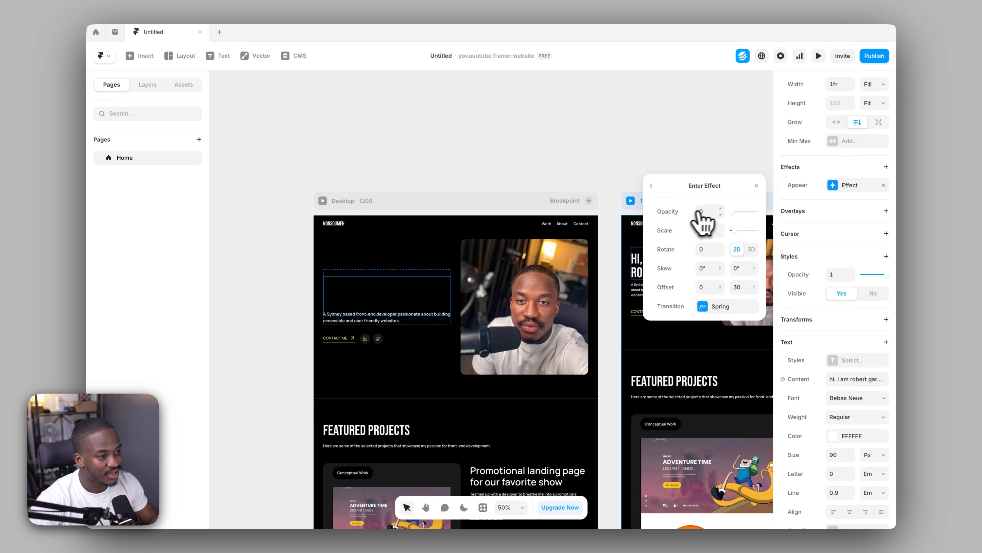
pyautogui.click(380, 194)
# Preview the desktop breakpoint again and reload it to replay the heading's fade and upward slide
pyautogui.click(322, 201)
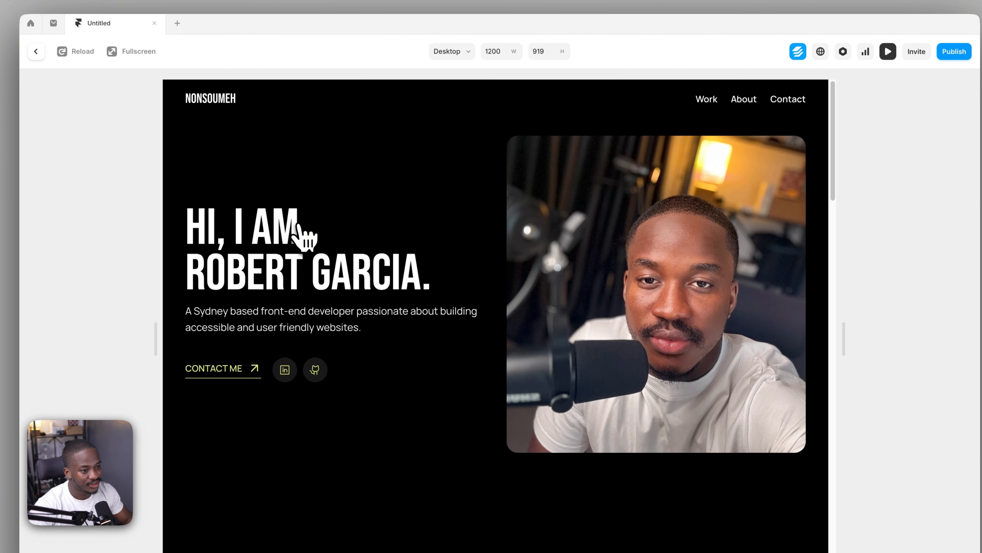
pyautogui.click(63, 52)
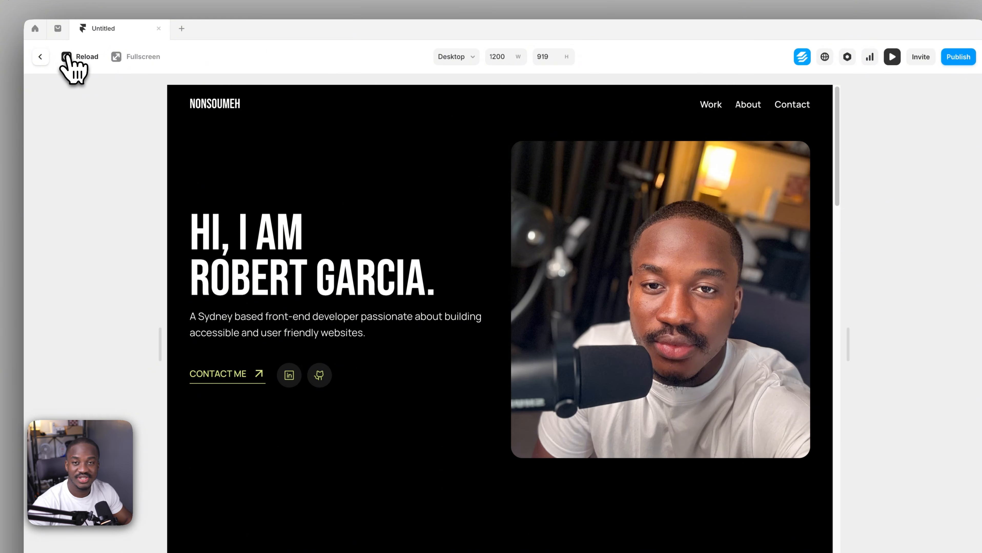
pyautogui.click(68, 55)
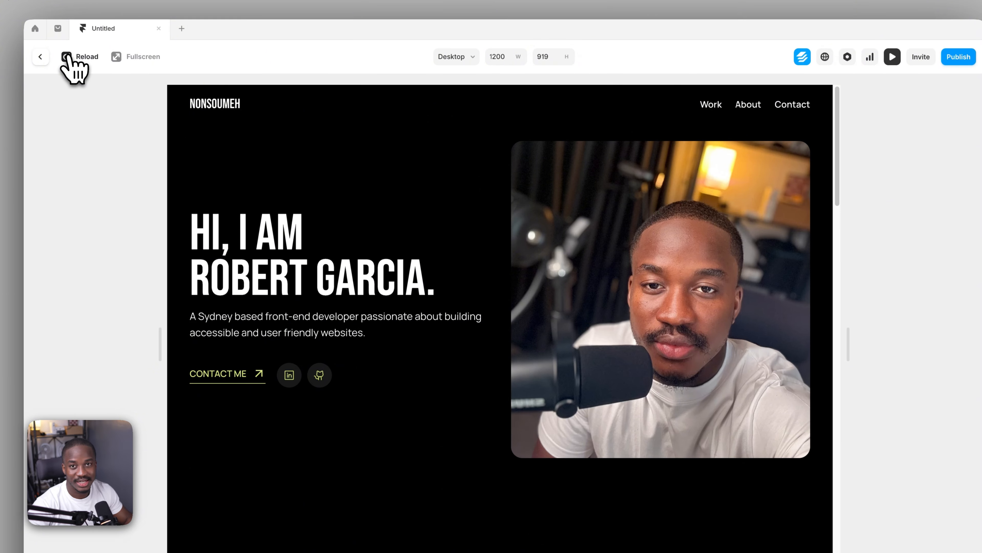
# Set the spring transition time of the hero heading's enter effect to 1 second and close the effect settings
pyautogui.click(40, 56)
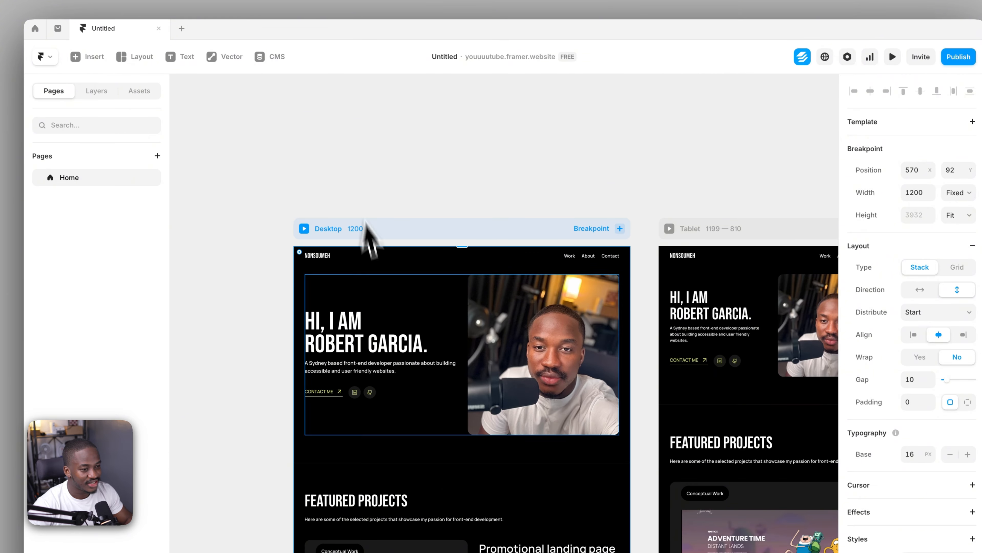
pyautogui.click(353, 318)
pyautogui.scroll(-3, 913, 316)
pyautogui.click(912, 211)
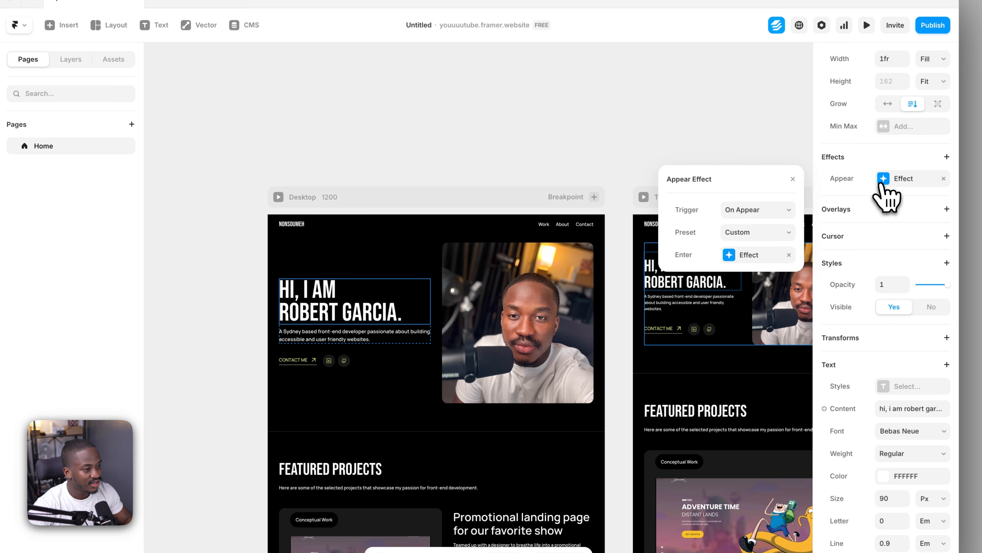
pyautogui.click(730, 260)
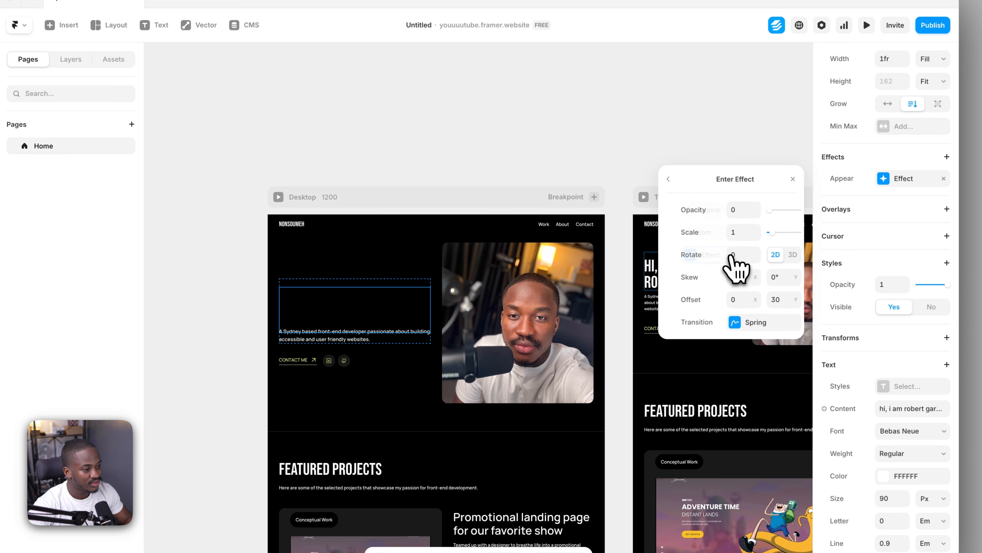
pyautogui.click(734, 326)
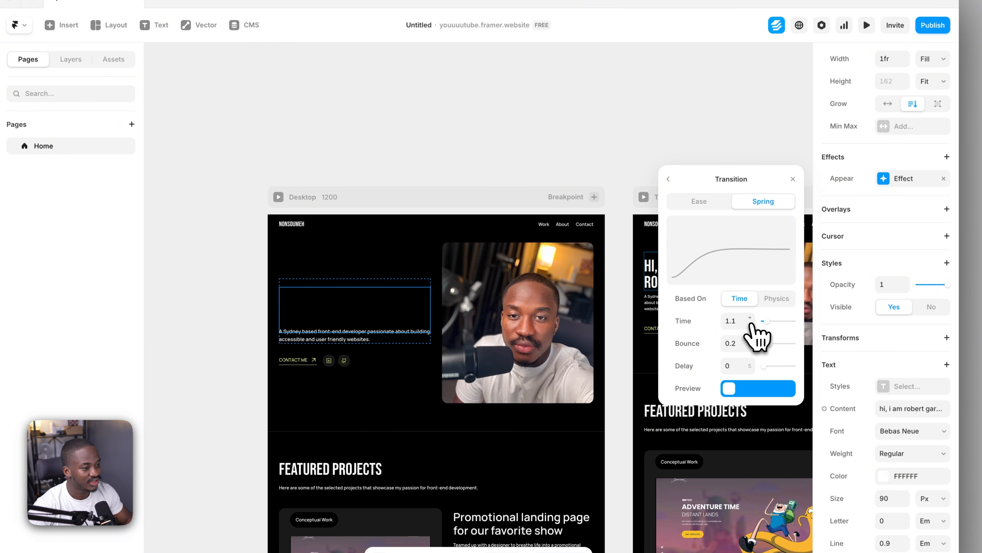
pyautogui.click(335, 132)
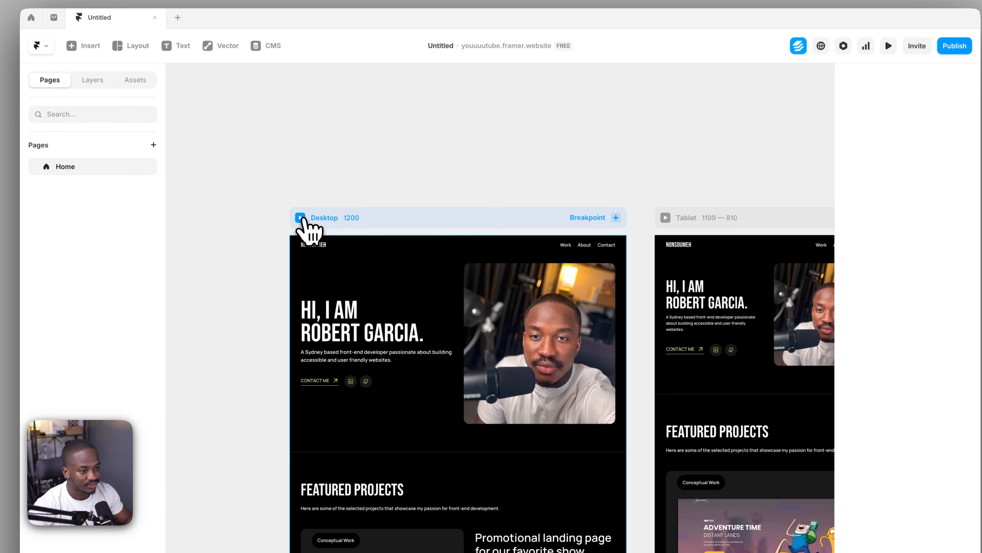
# Preview the desktop breakpoint, reload it repeatedly to replay the slower heading animation, and return to the canvas
pyautogui.click(300, 217)
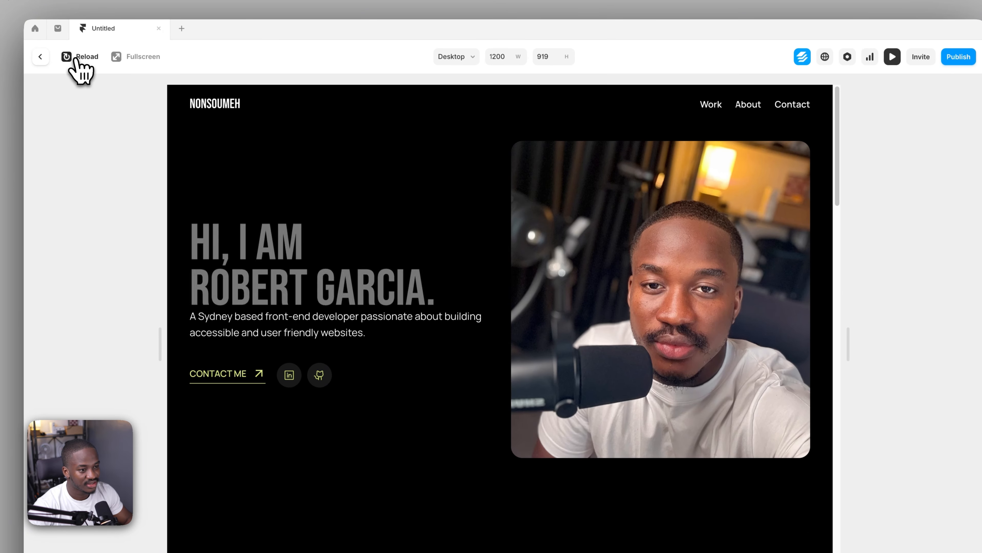
pyautogui.click(76, 58)
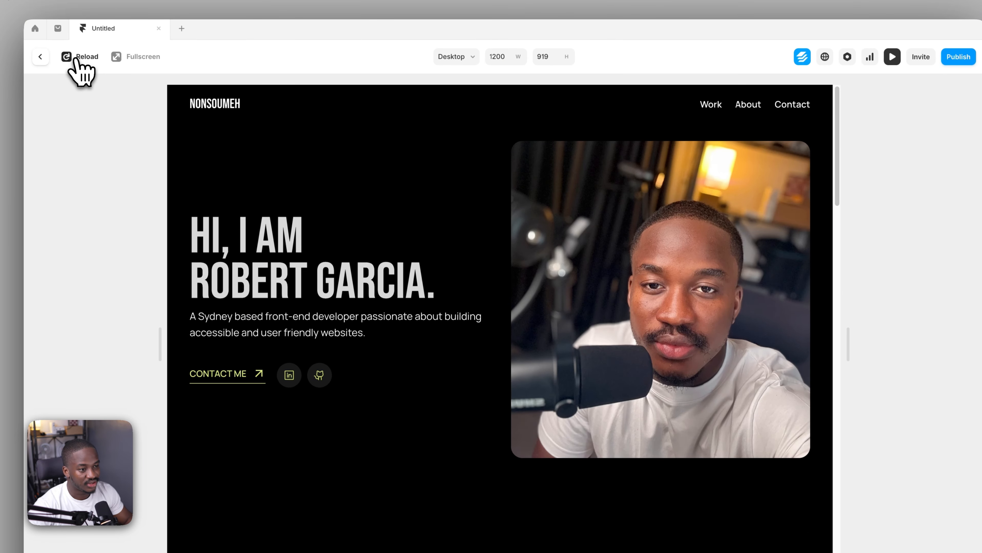
pyautogui.click(75, 58)
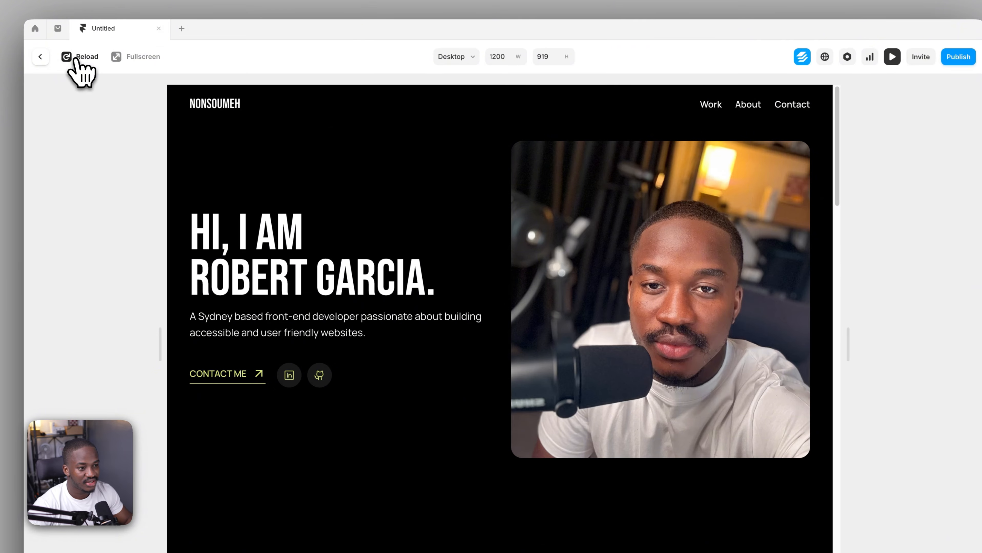
pyautogui.click(75, 58)
pyautogui.click(75, 58)
pyautogui.click(75, 59)
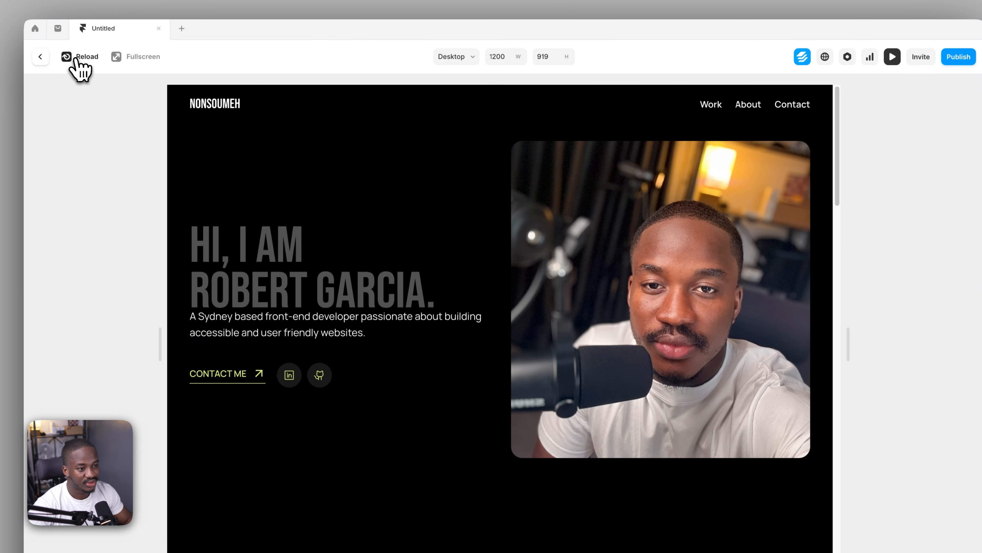
pyautogui.click(44, 58)
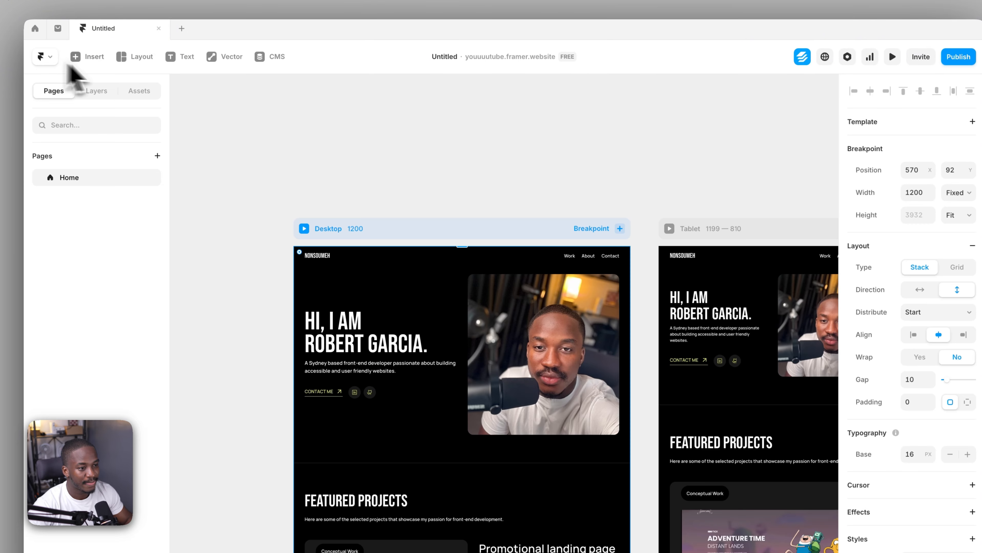
# Change the transition of the hero heading's enter effect from Spring to Ease
pyautogui.click(343, 335)
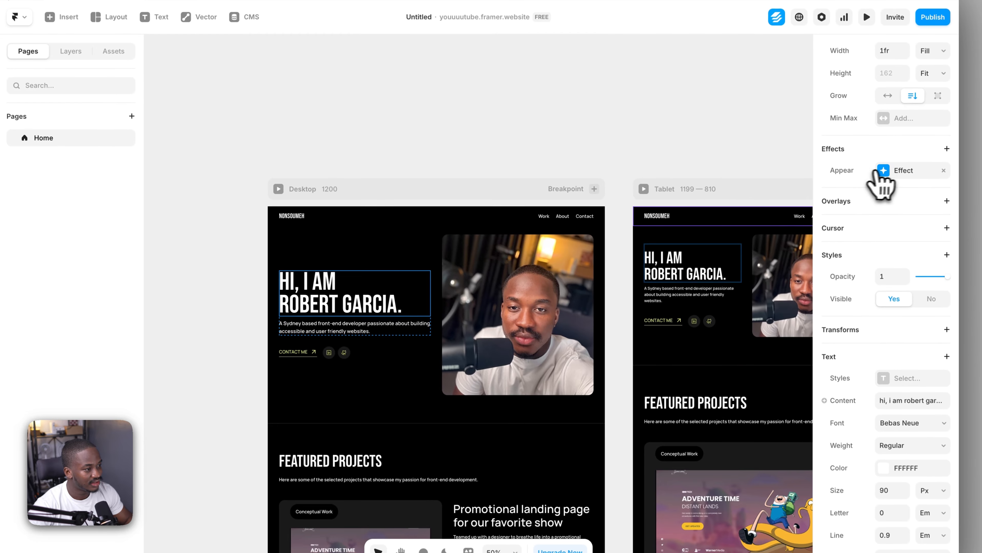
pyautogui.click(909, 210)
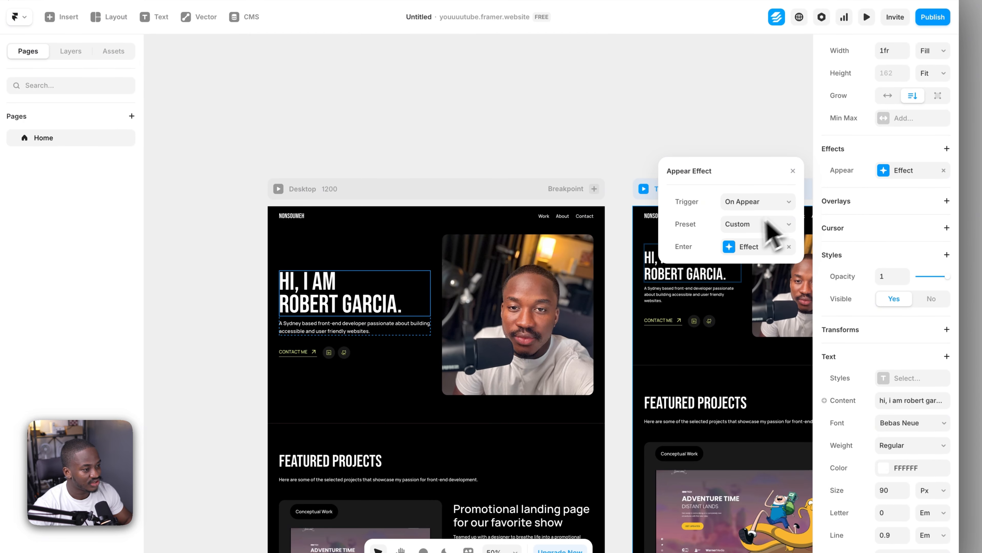
pyautogui.click(732, 248)
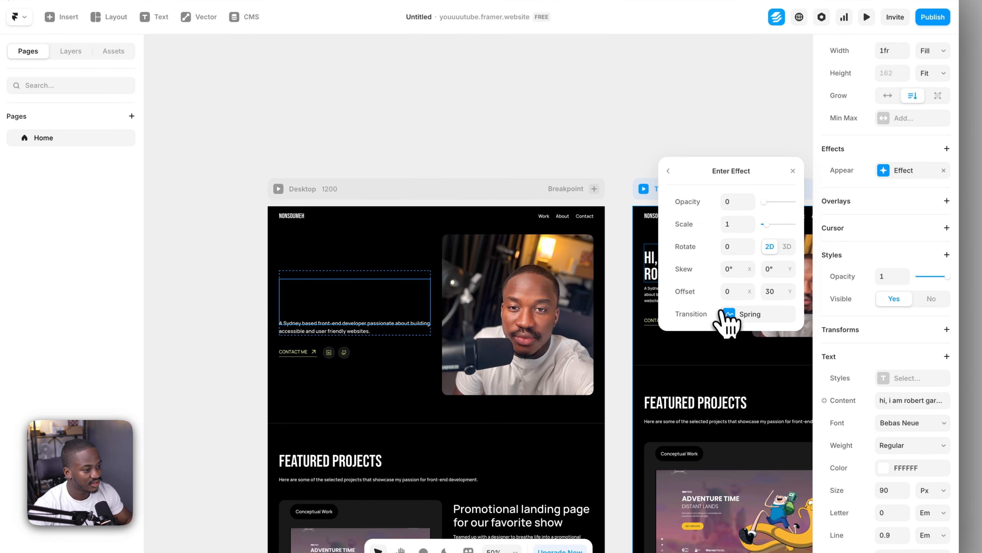
pyautogui.click(730, 316)
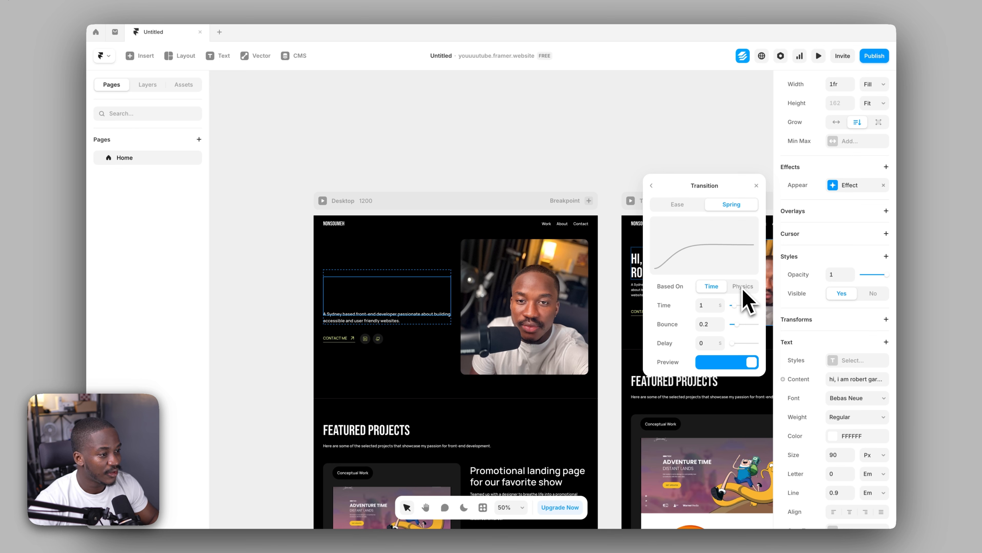
pyautogui.click(677, 204)
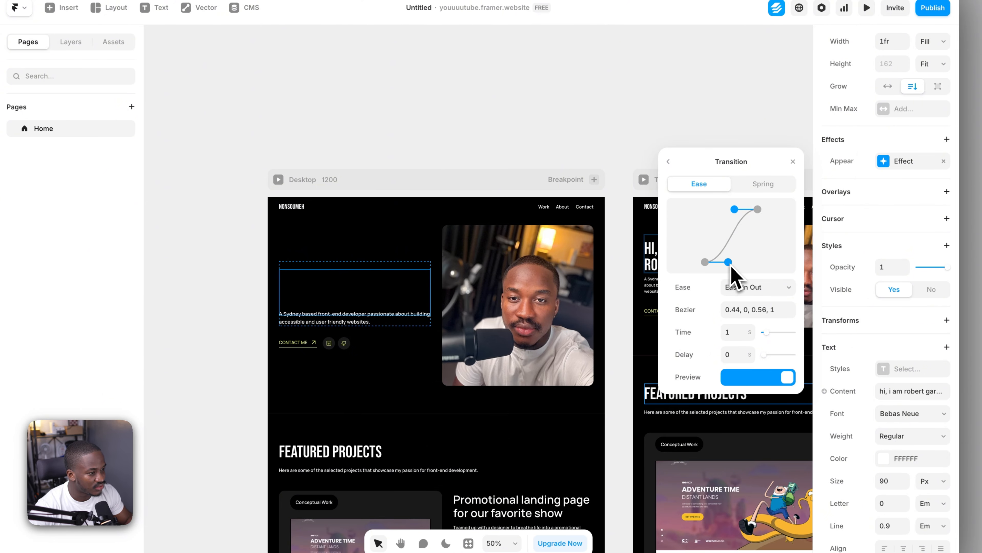
# Reshape the transition's ease curve to a custom bezier of about 0.7, 0, 0.5, 1 and close the effect settings
pyautogui.moveTo(730, 269); pyautogui.dragTo(755, 268)
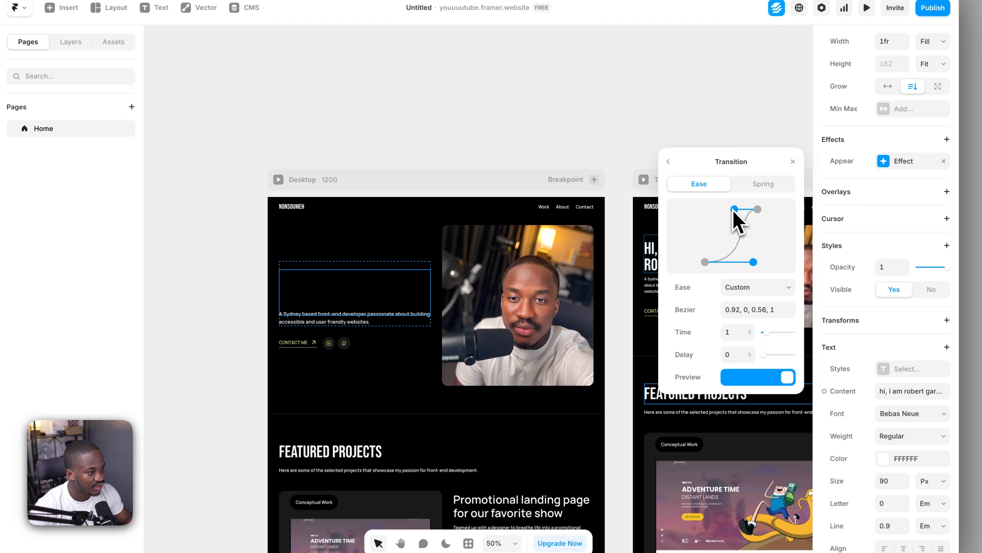
pyautogui.moveTo(734, 209); pyautogui.dragTo(716, 210)
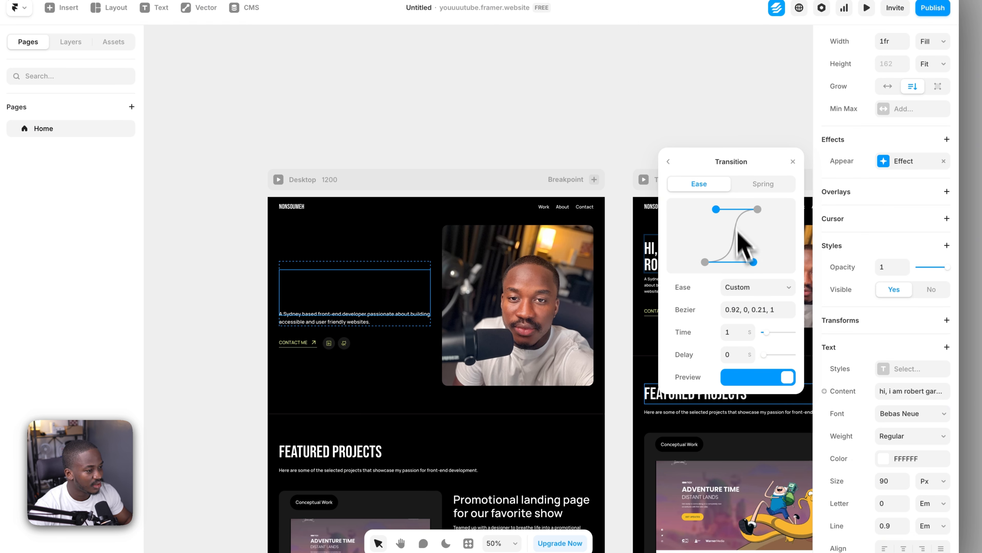
pyautogui.moveTo(717, 210); pyautogui.dragTo(731, 210)
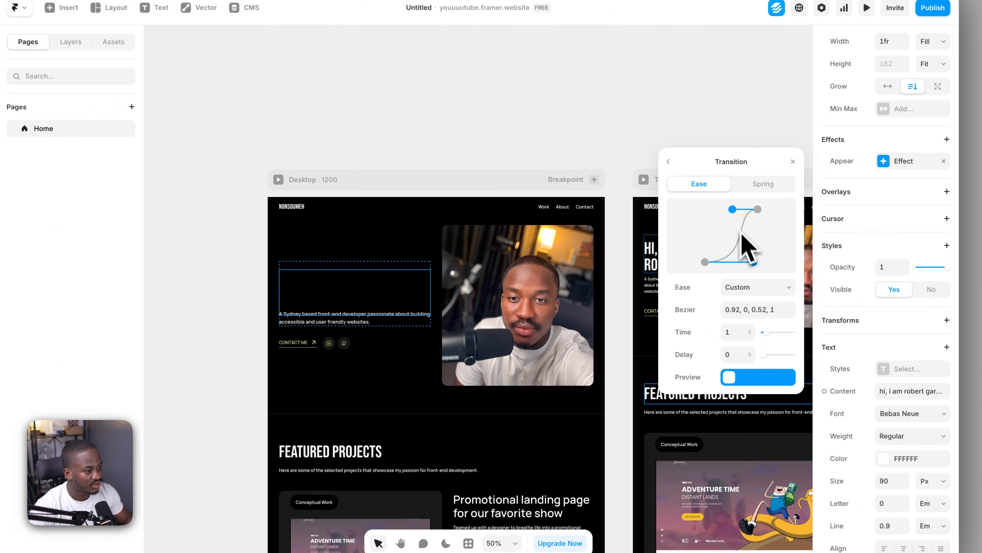
pyautogui.moveTo(753, 263); pyautogui.dragTo(741, 266)
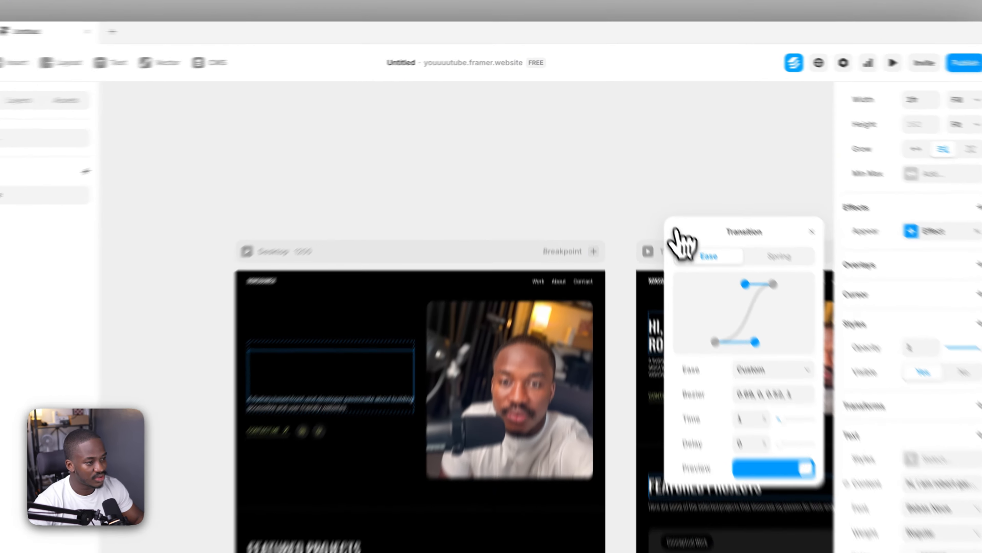
pyautogui.click(651, 186)
pyautogui.click(378, 158)
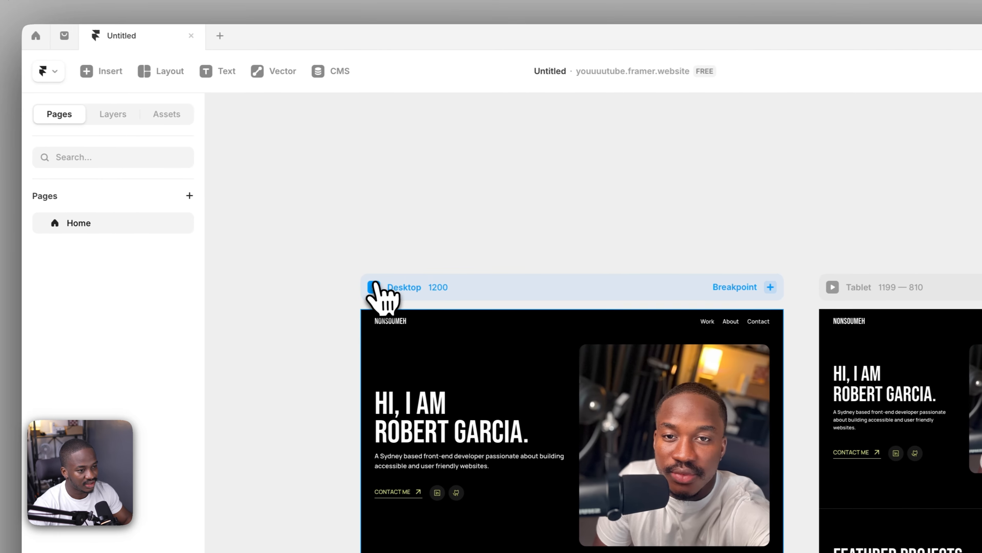
# Preview the desktop breakpoint, reload it to replay the heading's custom easing, and return to the canvas
pyautogui.click(200, 284)
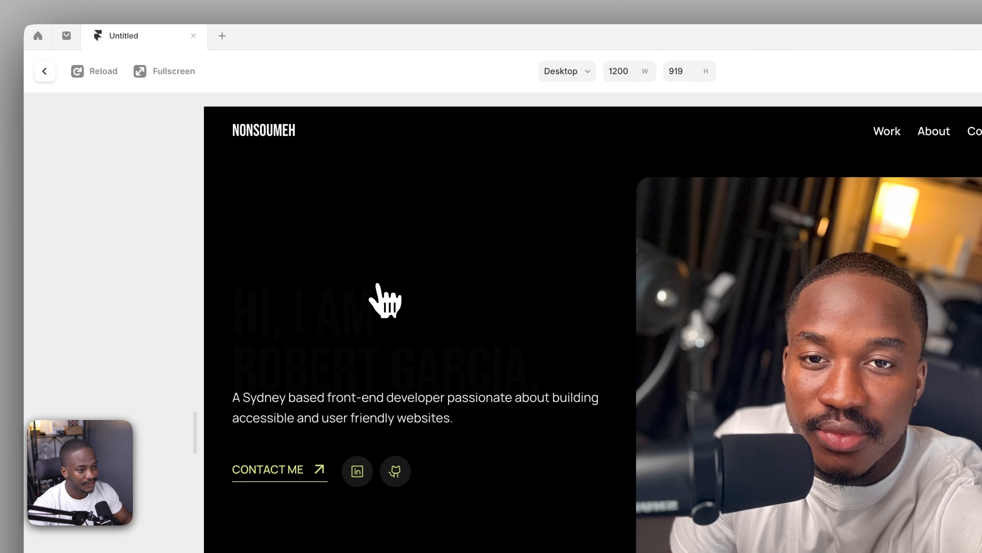
pyautogui.click(103, 74)
pyautogui.click(103, 73)
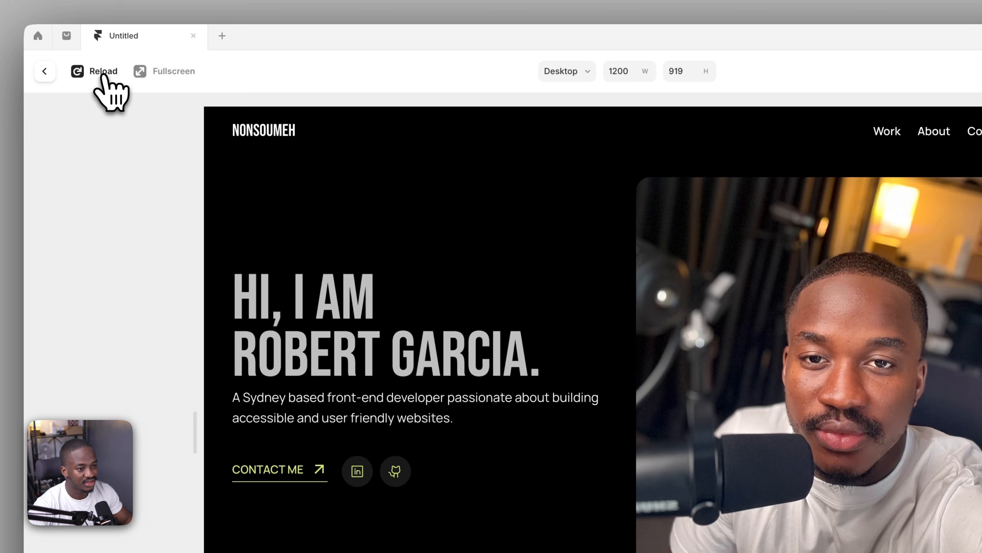
pyautogui.click(103, 73)
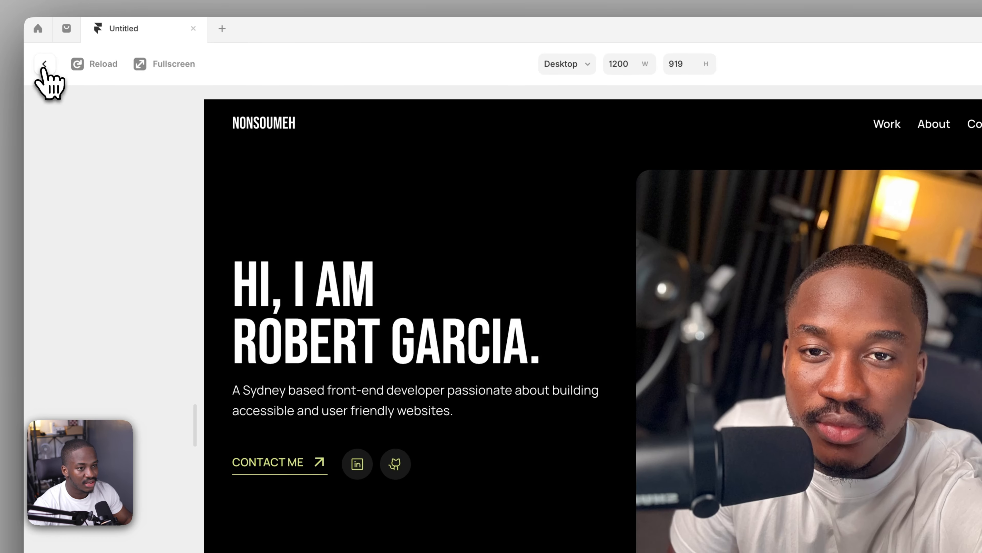
pyautogui.click(45, 72)
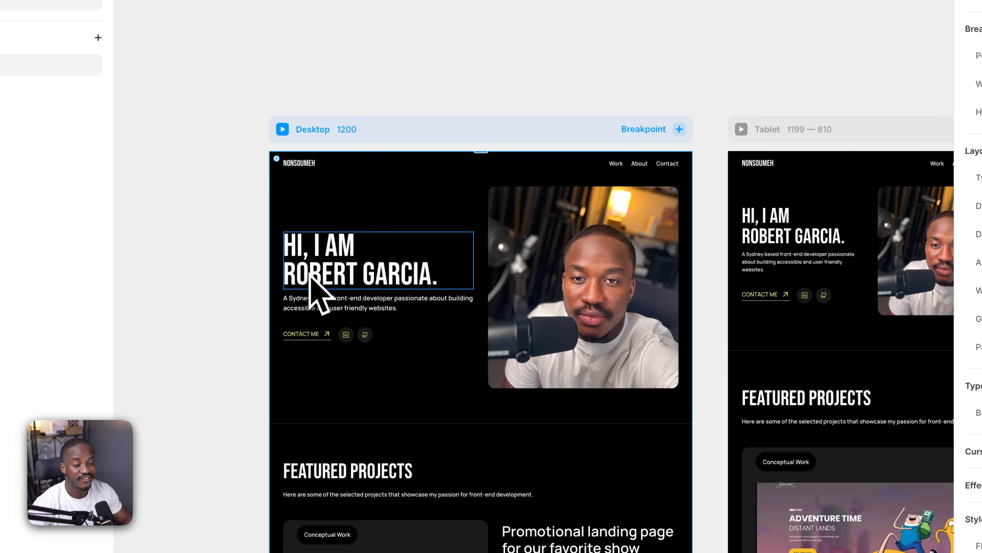
# Copy the Appear effect of the hero heading on the desktop breakpoint
pyautogui.click(390, 424)
pyautogui.click(332, 335)
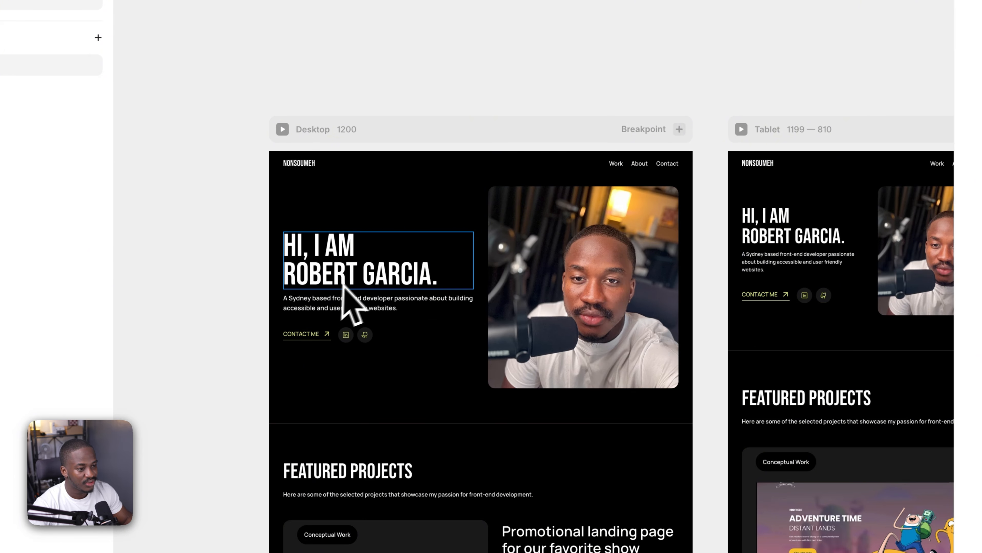
pyautogui.click(351, 280)
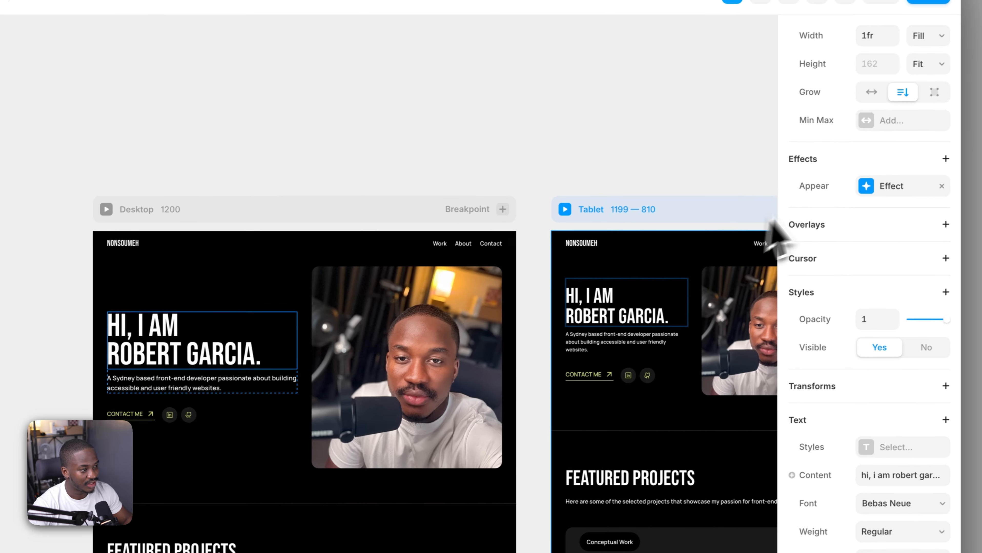
pyautogui.rightClick(861, 189)
pyautogui.click(863, 201)
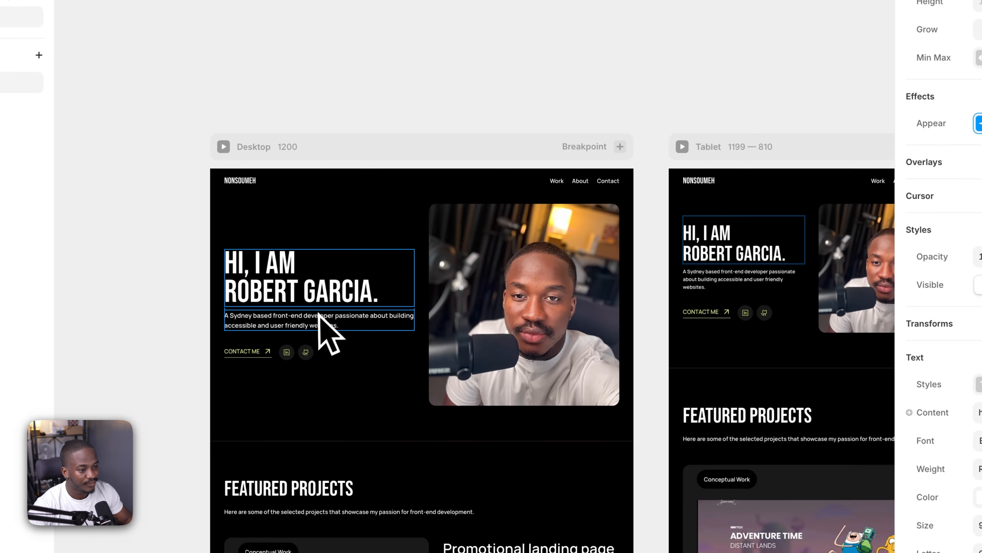
# Paste the copied Appear effect onto the intro paragraph below the hero heading
pyautogui.click(198, 381)
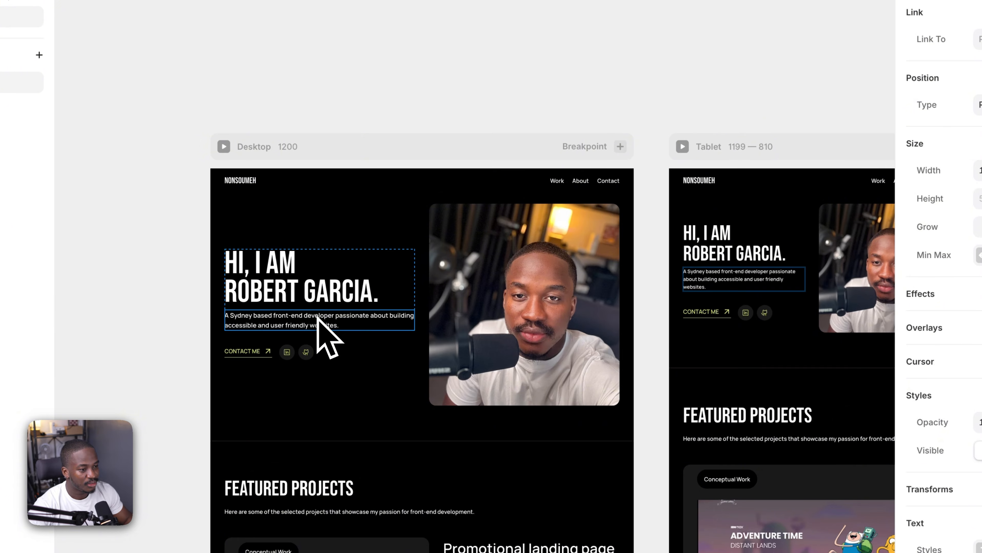
pyautogui.scroll(-1, 903, 268)
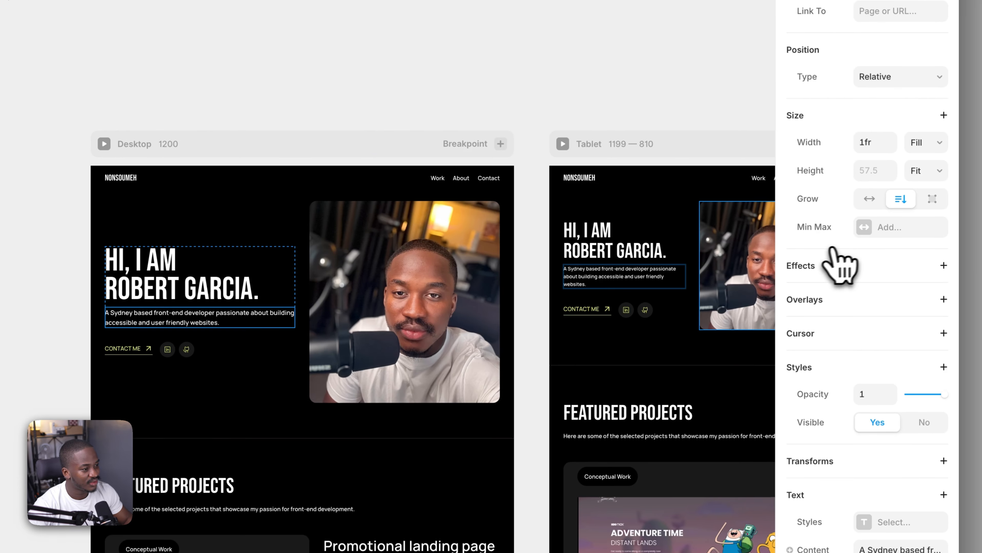
pyautogui.click(805, 271)
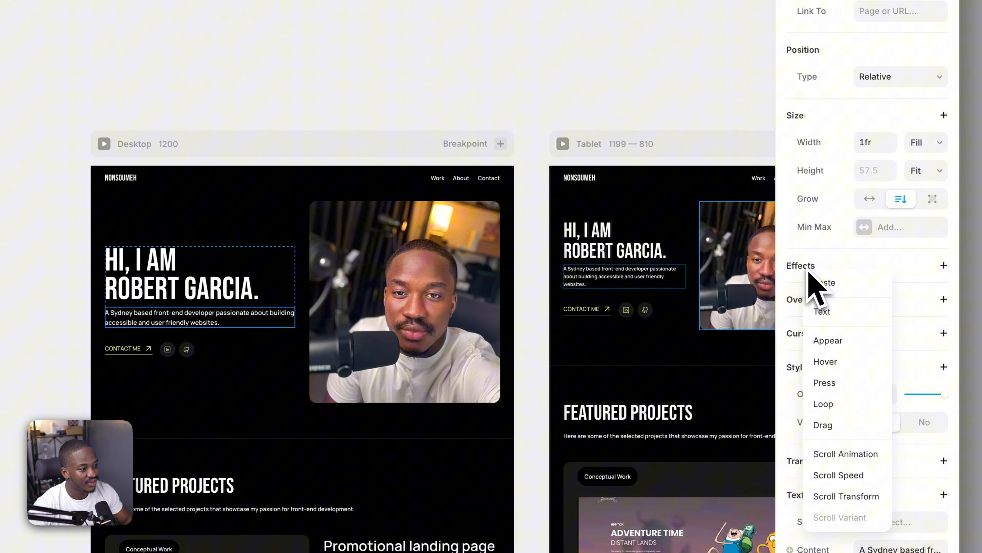
pyautogui.click(829, 282)
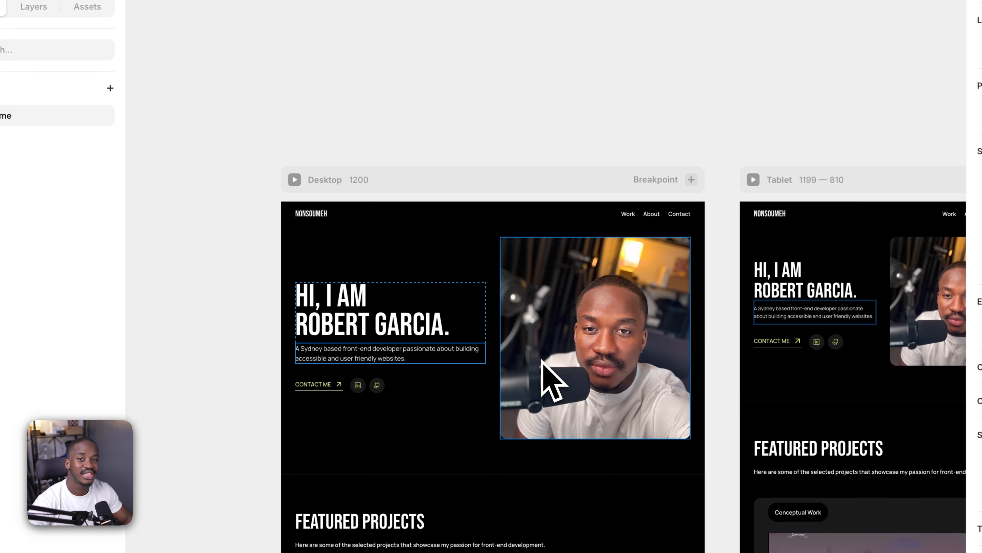
# Preview the desktop breakpoint to check the heading and paragraph animating together, and return to the canvas
pyautogui.click(388, 329)
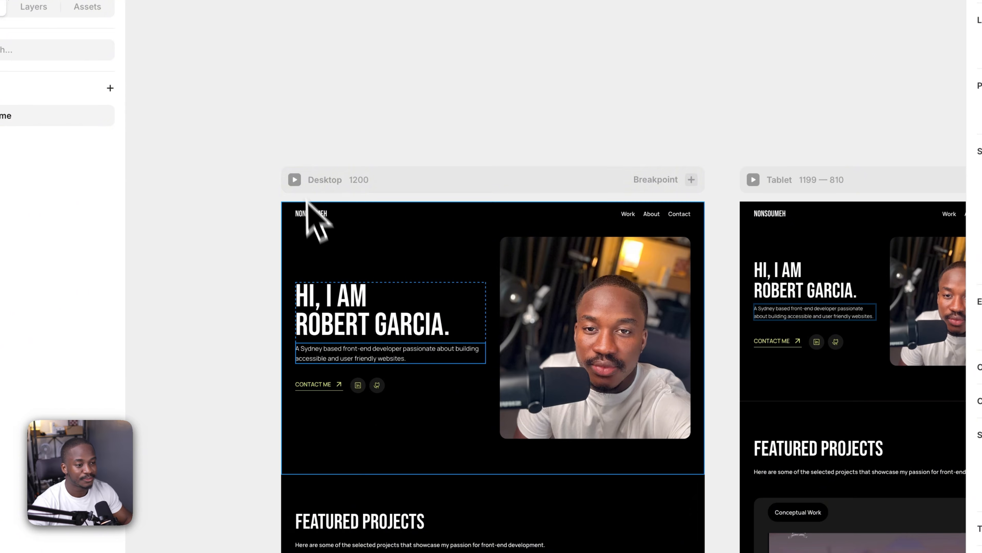
pyautogui.click(294, 180)
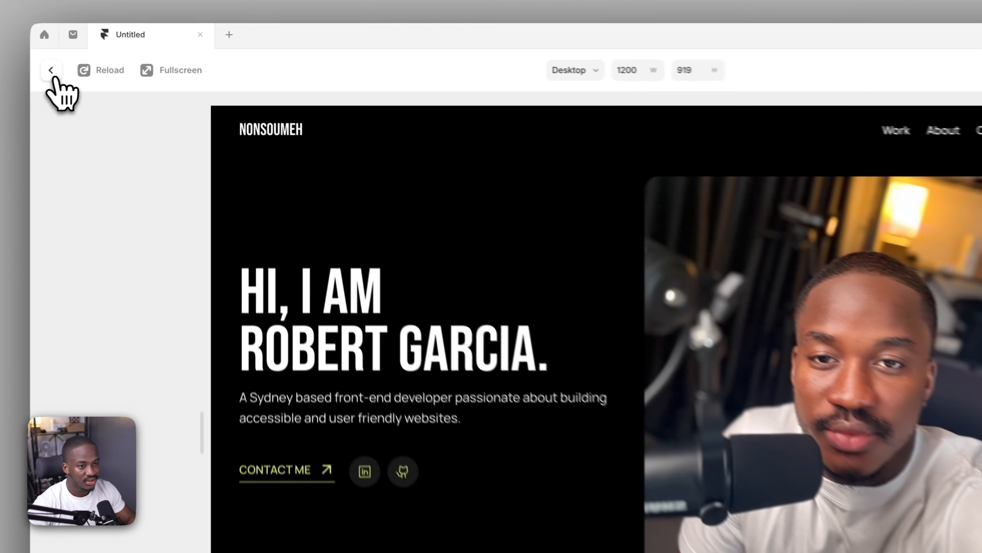
pyautogui.click(100, 56)
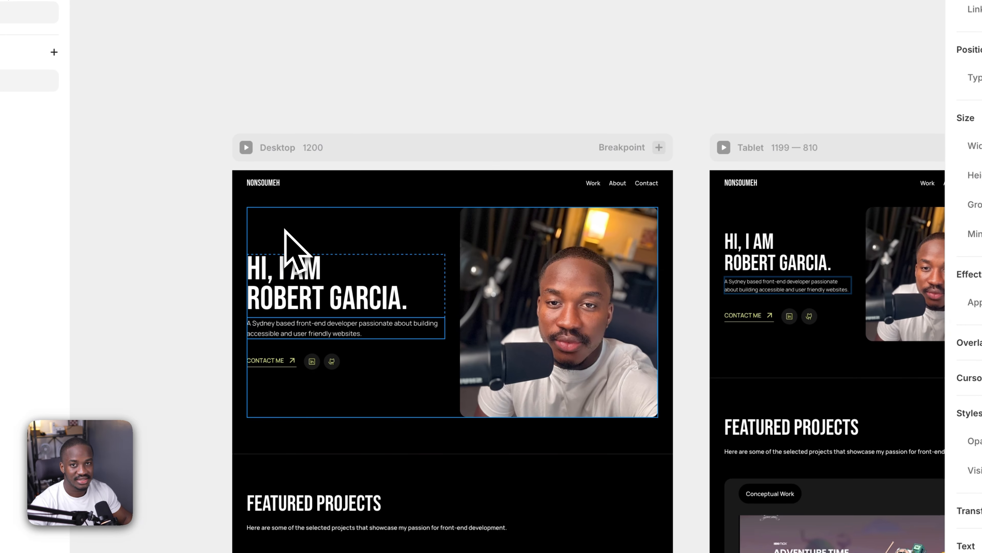
# Set the delay of the intro paragraph's Appear enter transition to 0.2 s
pyautogui.click(293, 290)
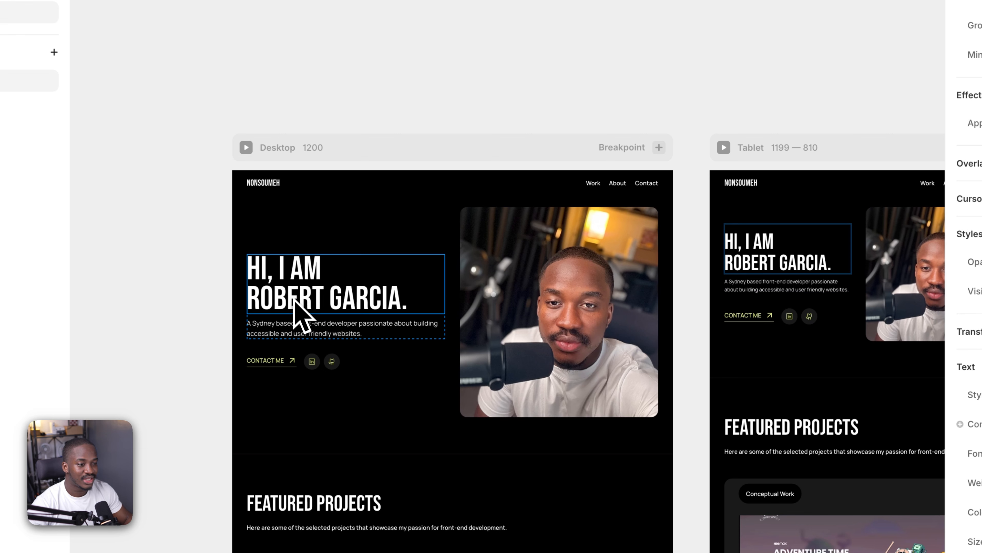
pyautogui.click(302, 330)
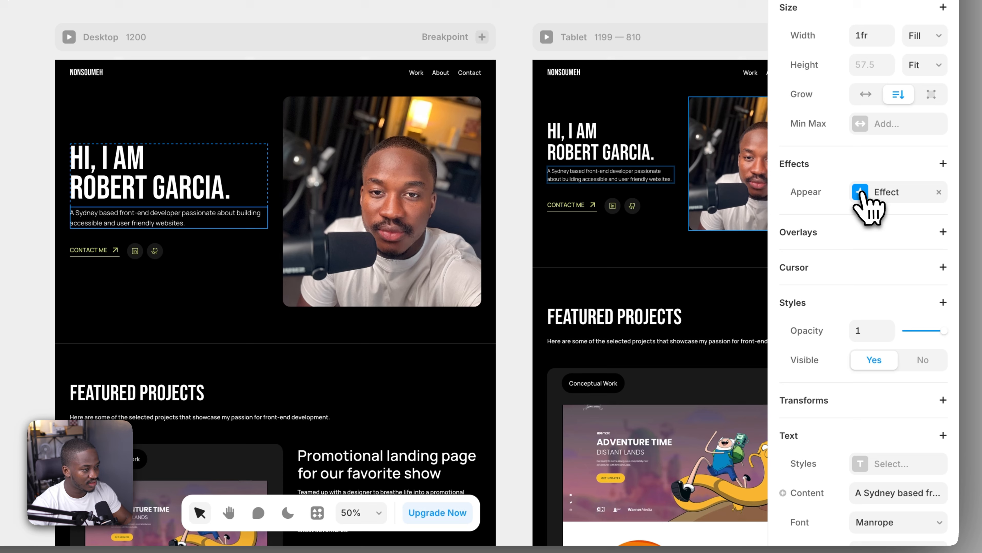
pyautogui.click(860, 192)
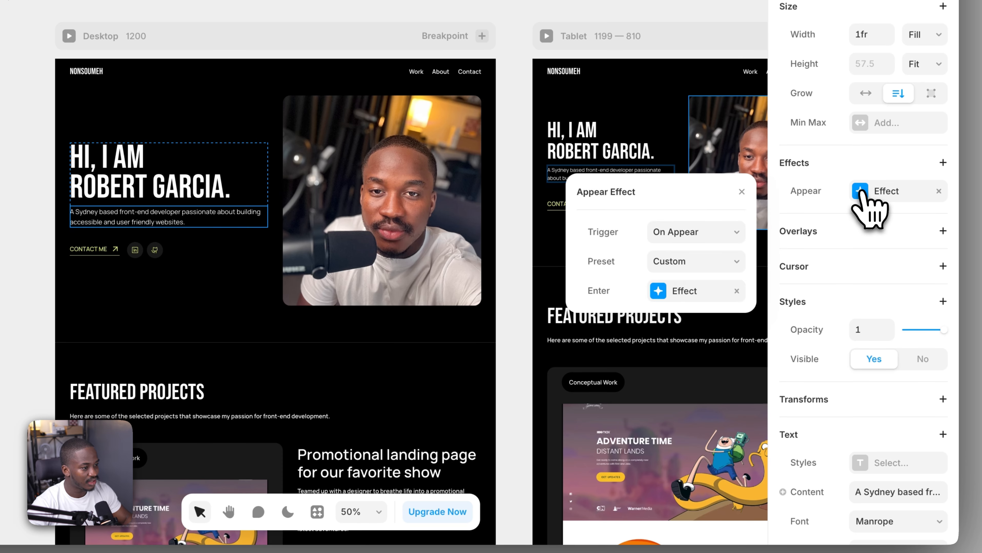
pyautogui.click(661, 294)
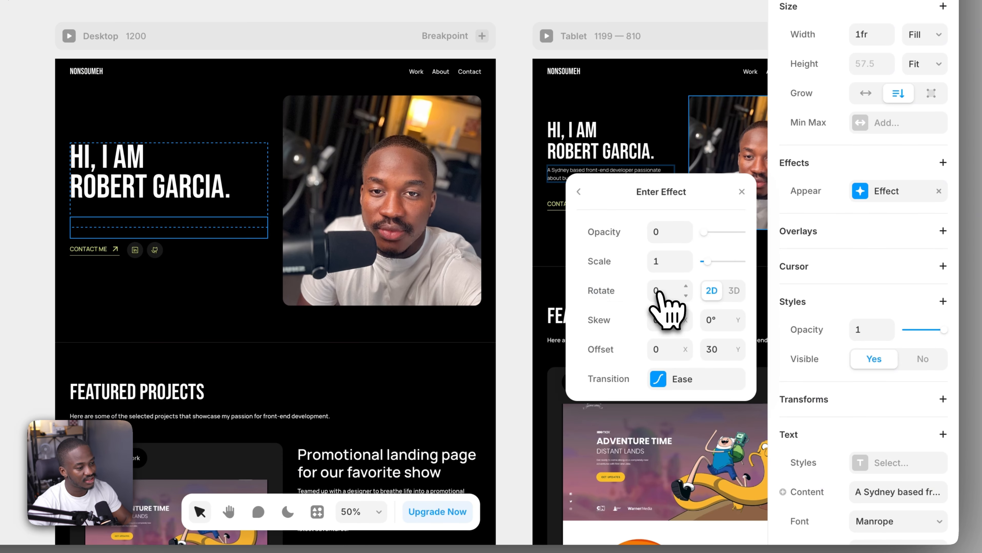
pyautogui.click(665, 378)
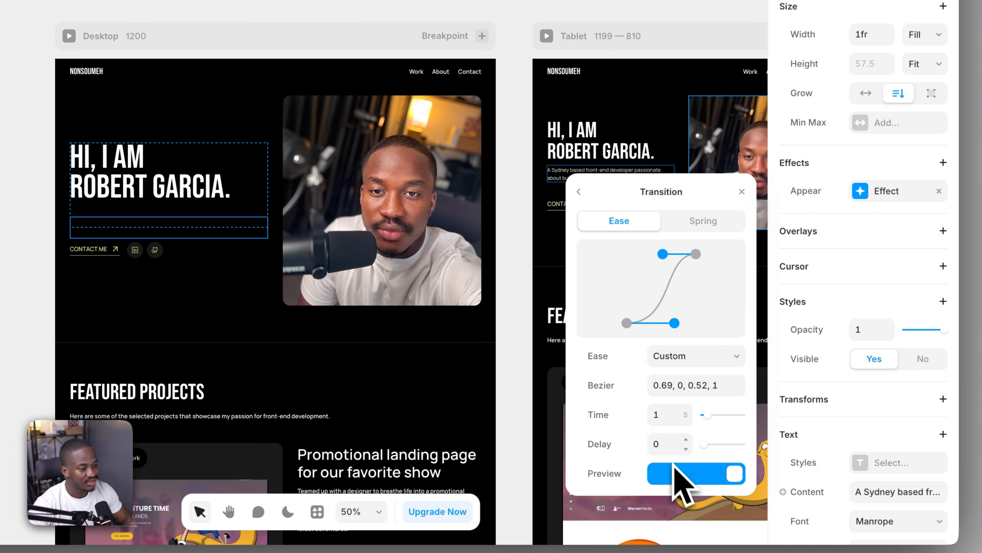
pyautogui.click(685, 440)
pyautogui.click(685, 441)
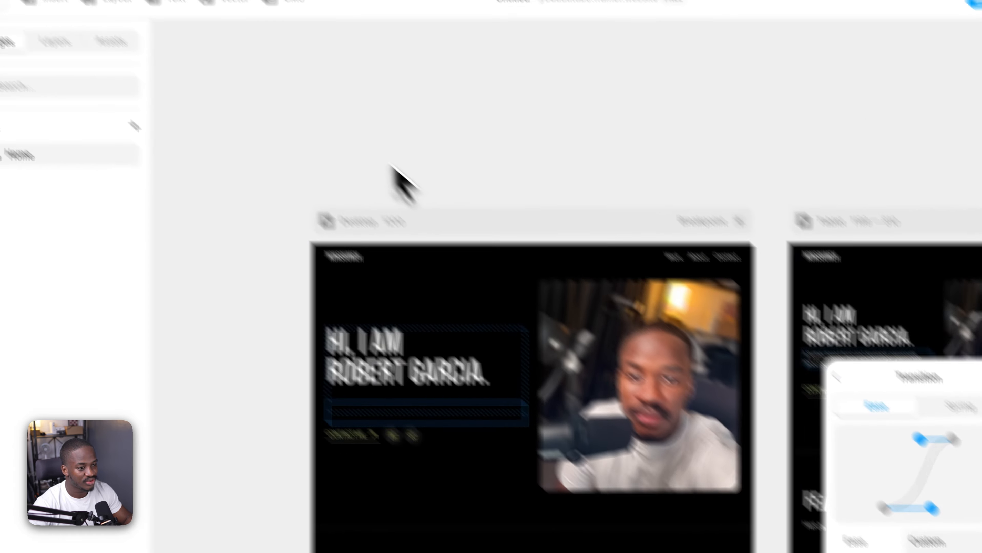
# Preview the desktop breakpoint, replay it several times to check the paragraph's delayed entrance after the heading, and return to the canvas
pyautogui.click(437, 240)
pyautogui.click(390, 277)
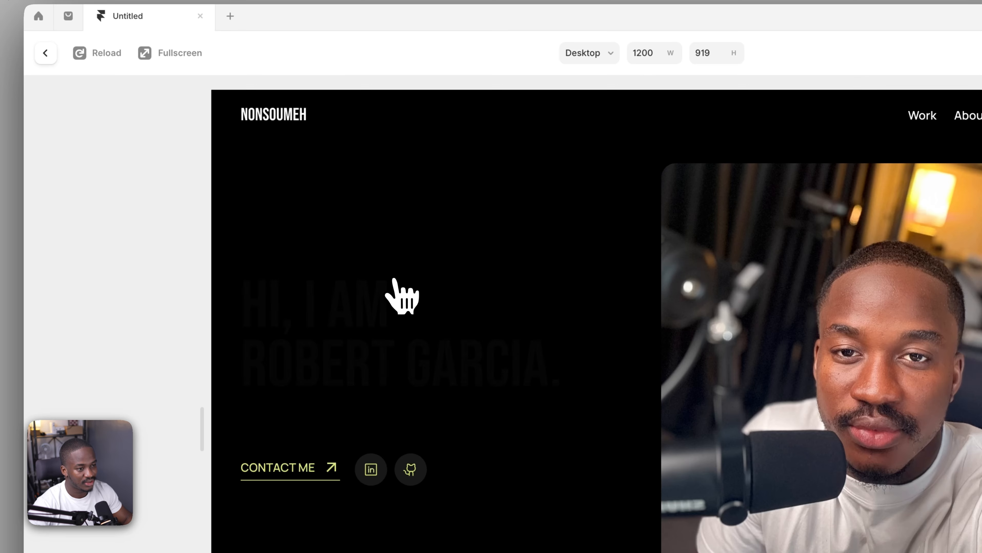
pyautogui.click(79, 52)
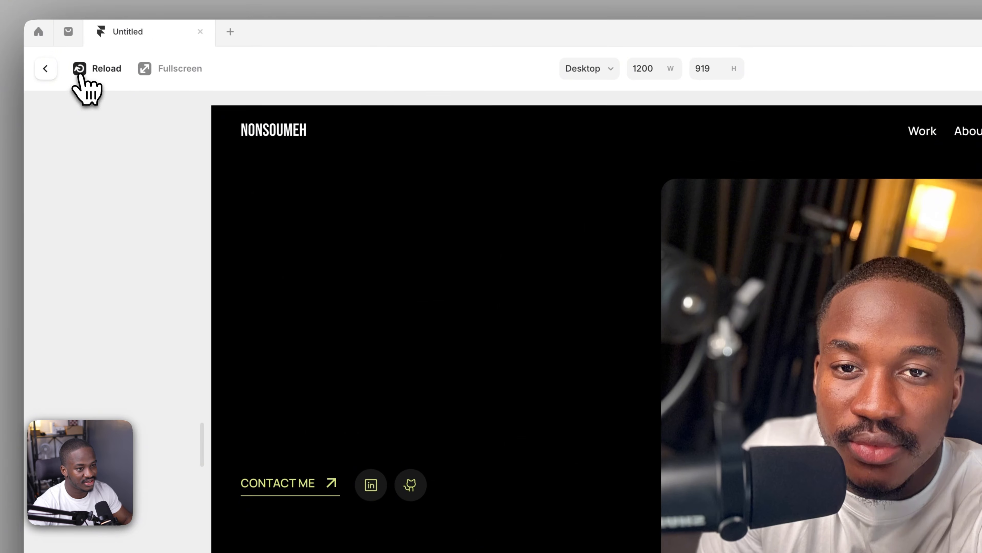
pyautogui.click(80, 73)
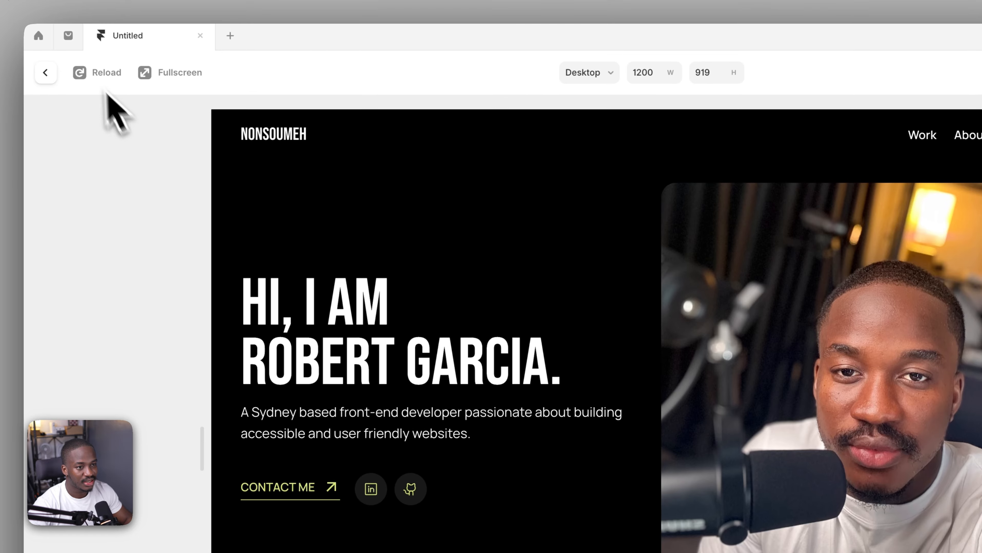
pyautogui.click(80, 73)
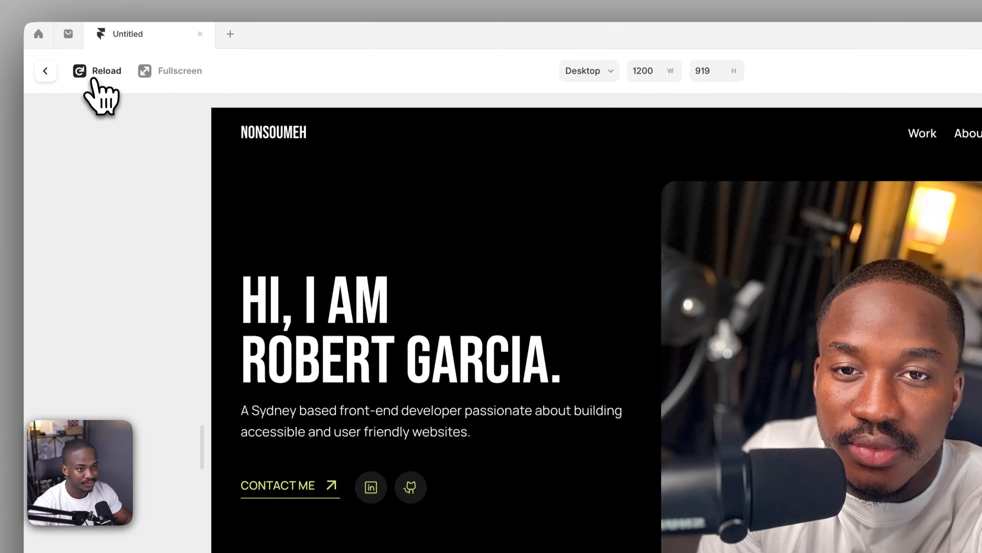
pyautogui.click(94, 9)
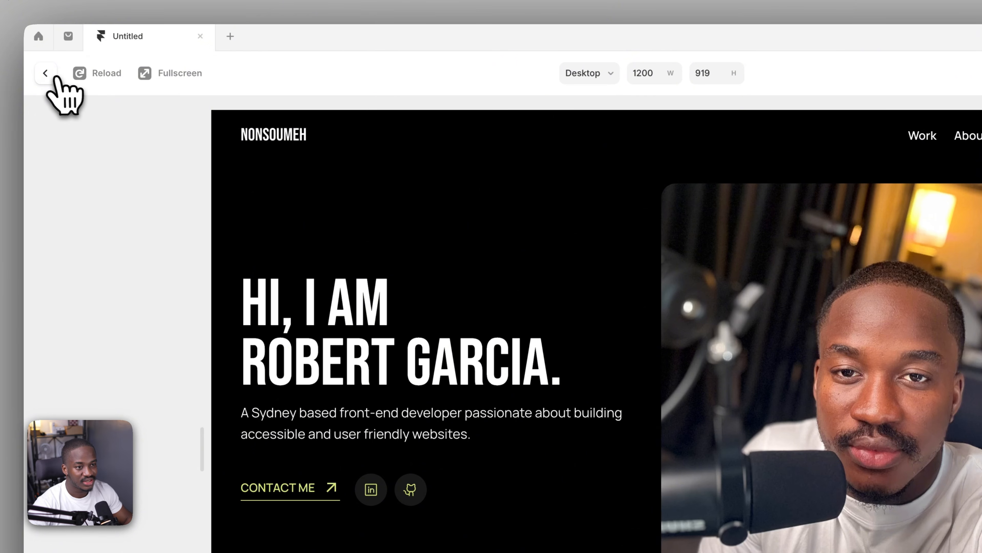
pyautogui.click(45, 73)
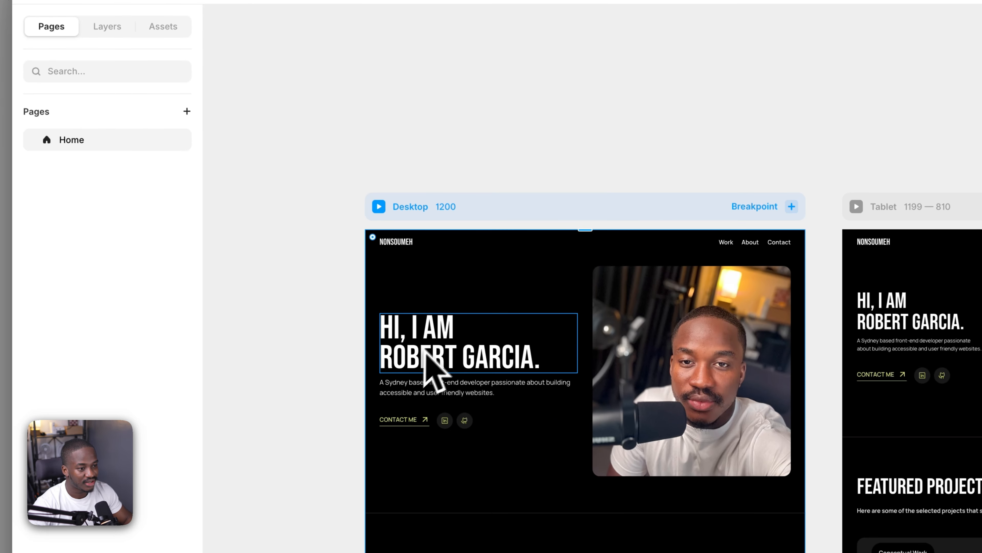
# Locate the hero's text wrapper in the layer tree, replay the desktop preview to examine the paragraph's edges during its entrance, and return to the canvas
pyautogui.click(413, 383)
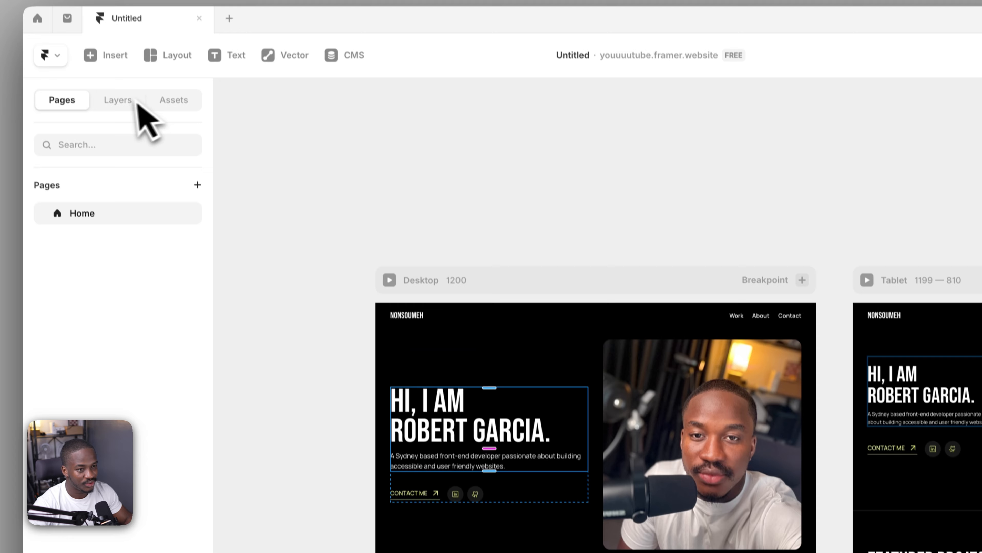
pyautogui.click(135, 102)
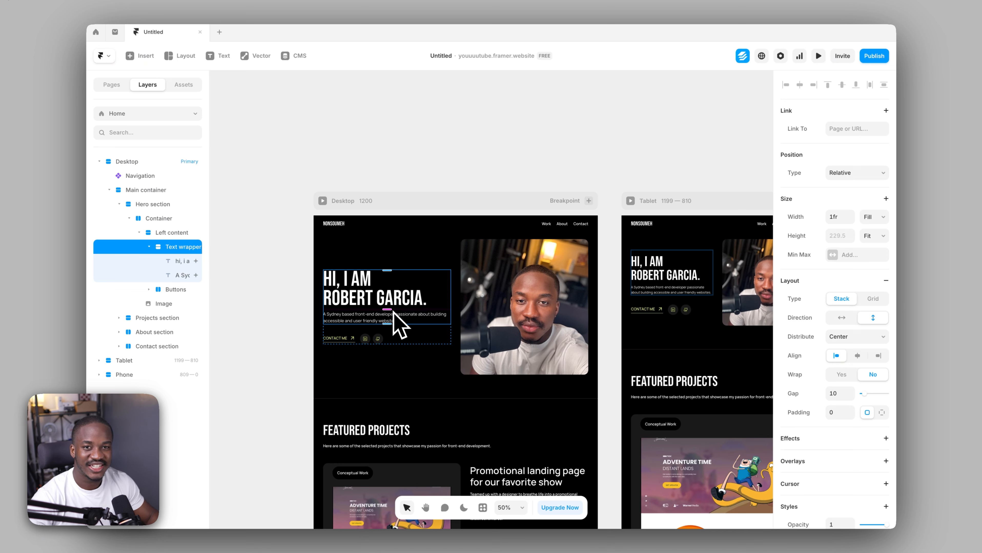
pyautogui.click(333, 136)
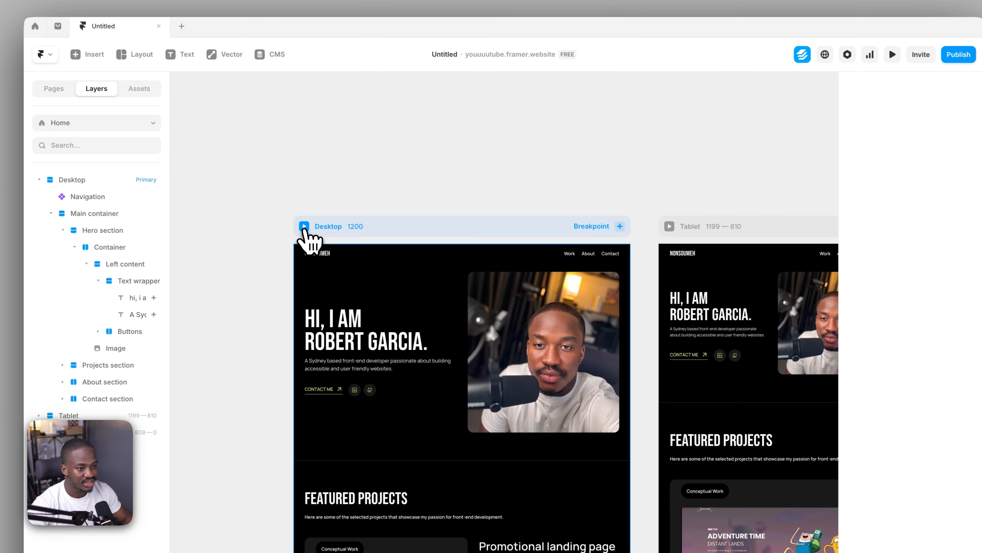
pyautogui.click(303, 227)
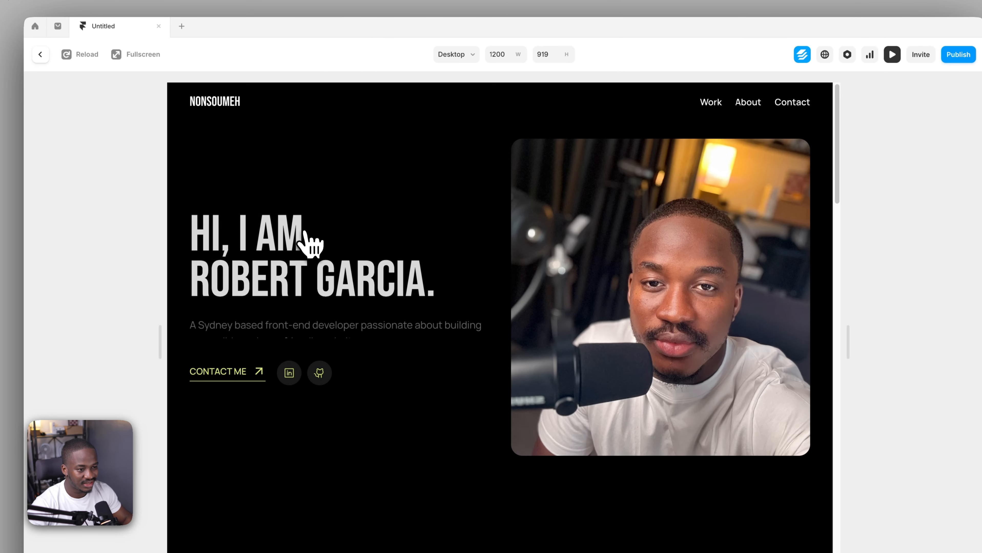
pyautogui.click(75, 58)
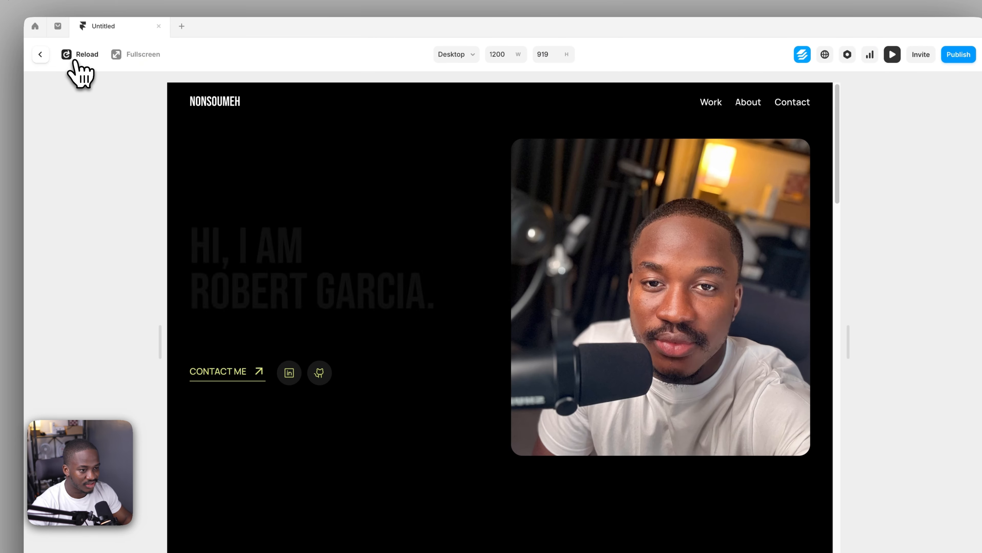
pyautogui.click(40, 54)
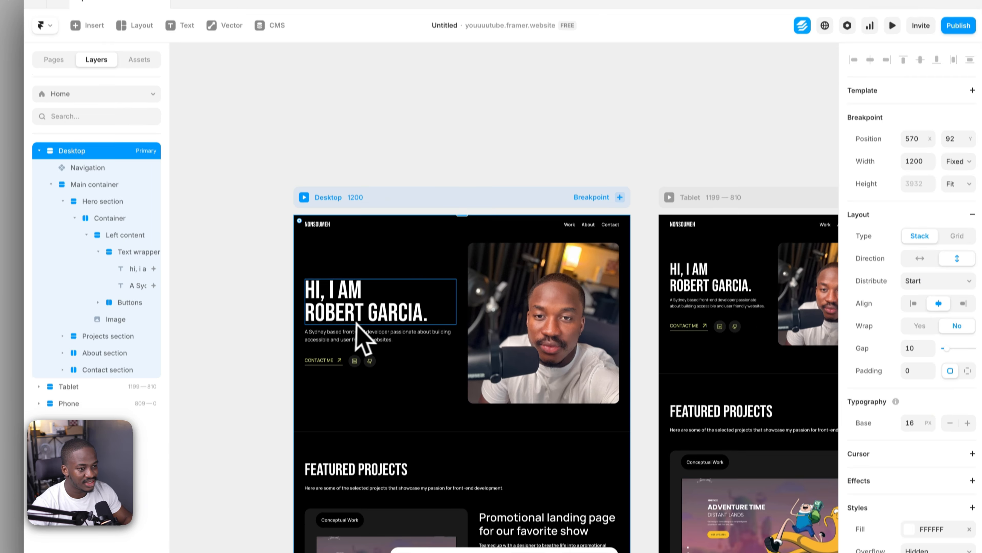
# Set the overflow of the hero's text wrapper to Visible
pyautogui.click(347, 322)
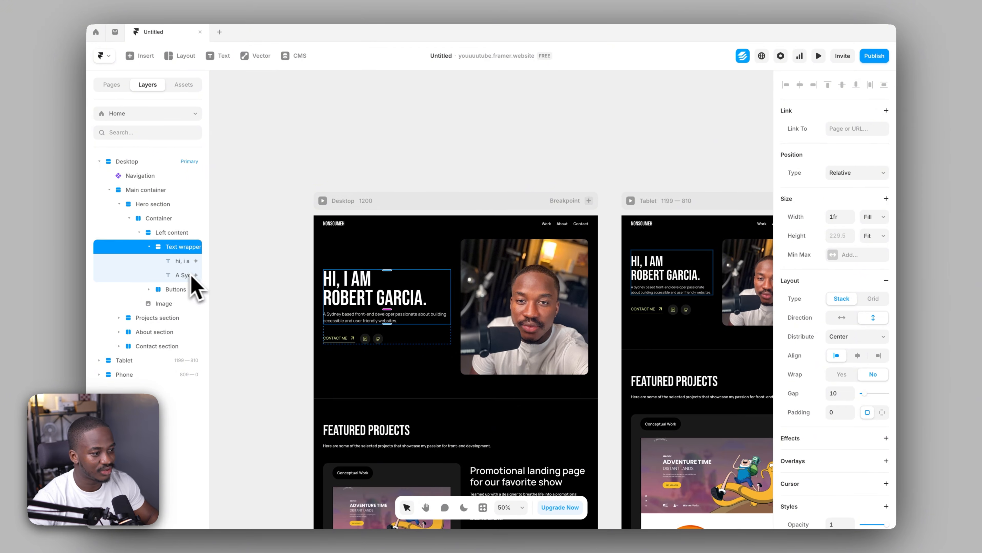
pyautogui.scroll(-8, 837, 325)
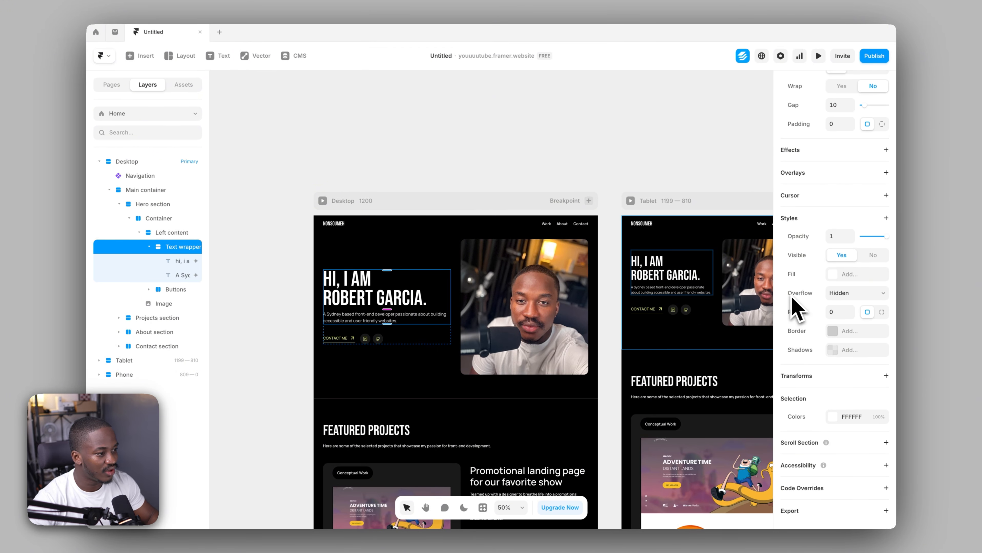
pyautogui.click(840, 295)
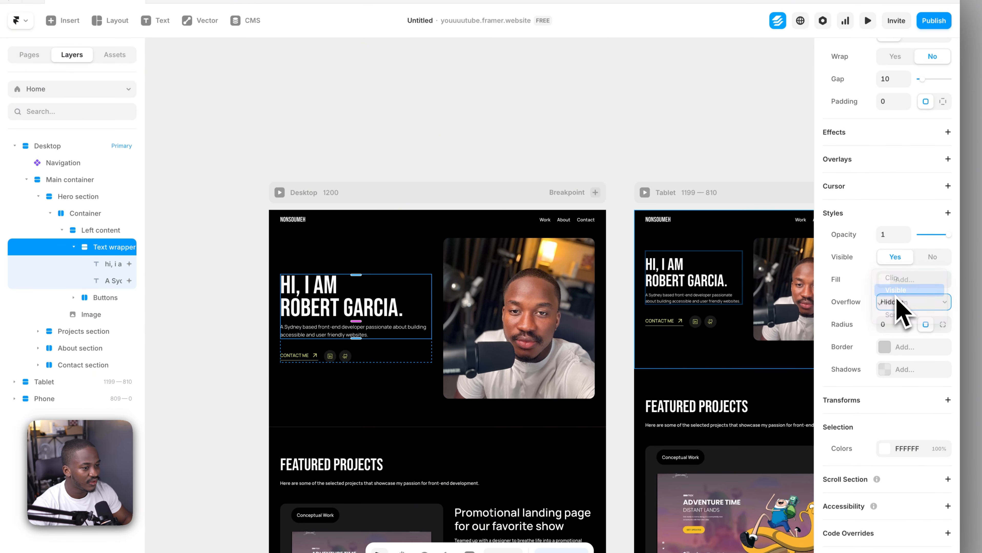
pyautogui.click(896, 290)
# Preview the desktop breakpoint, reload it to check the paragraph's entrance with visible overflow, and return to the canvas
pyautogui.click(234, 157)
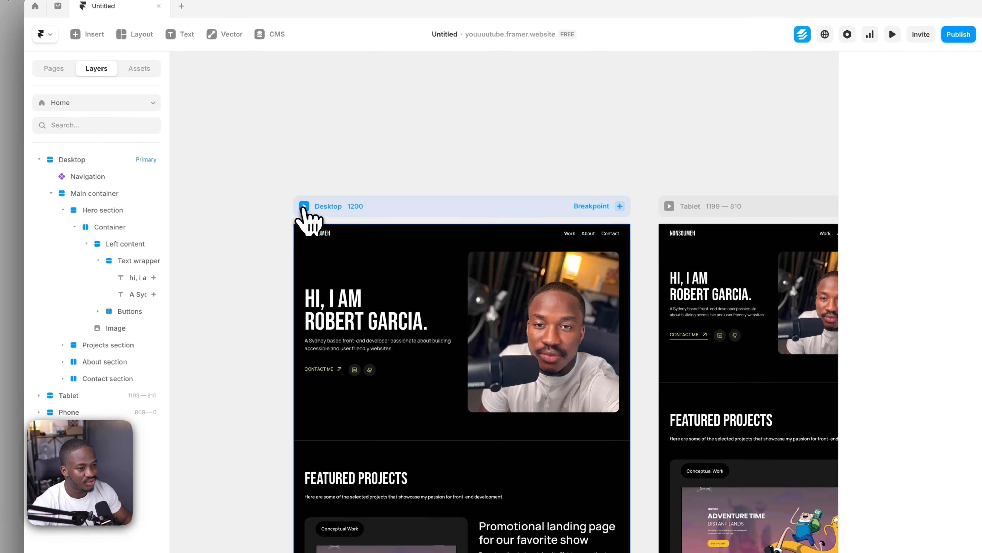
pyautogui.click(303, 207)
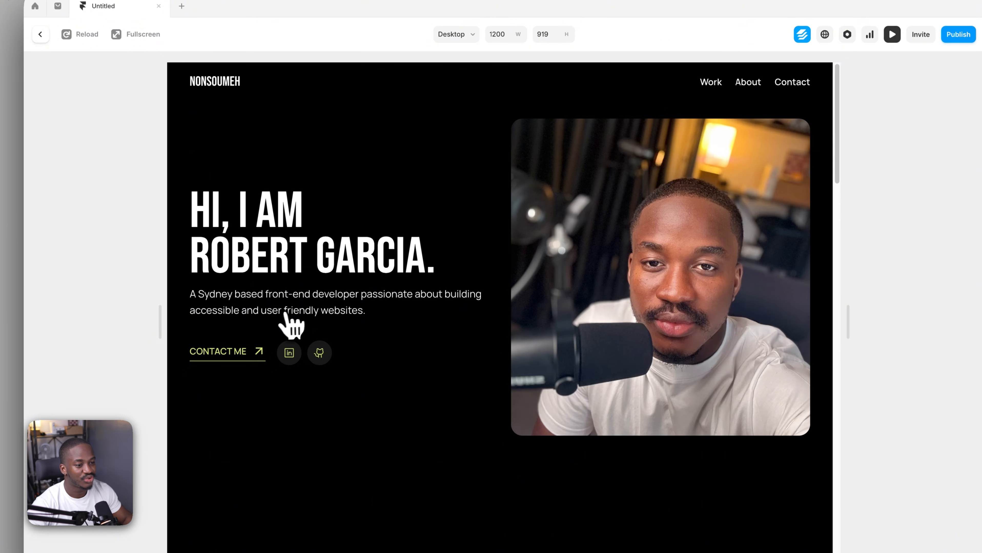
pyautogui.click(71, 38)
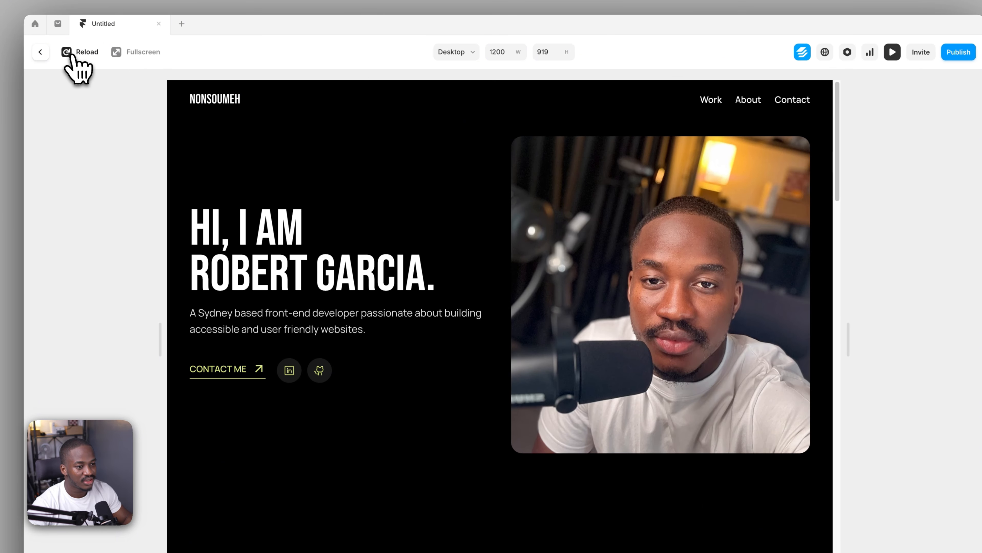
pyautogui.click(72, 56)
pyautogui.click(72, 55)
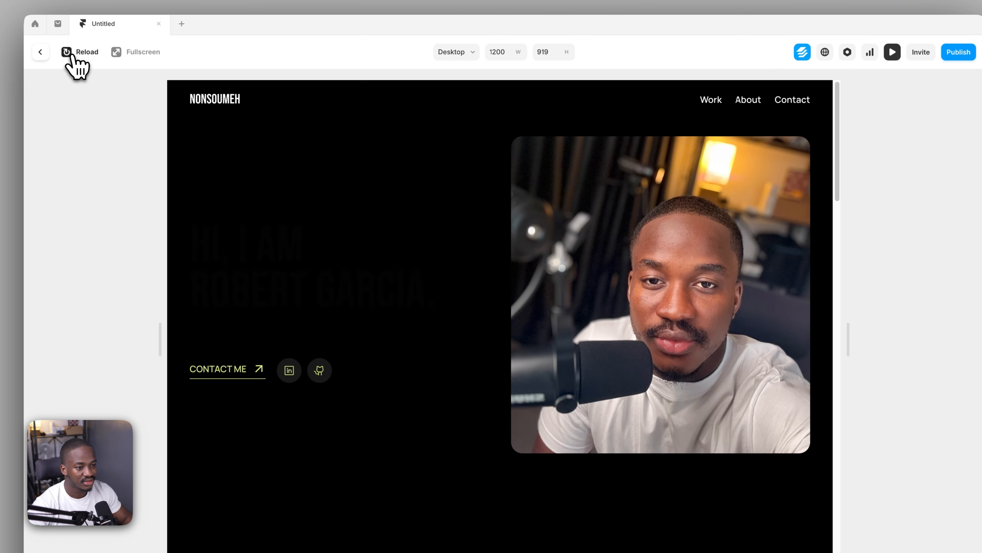
pyautogui.click(41, 54)
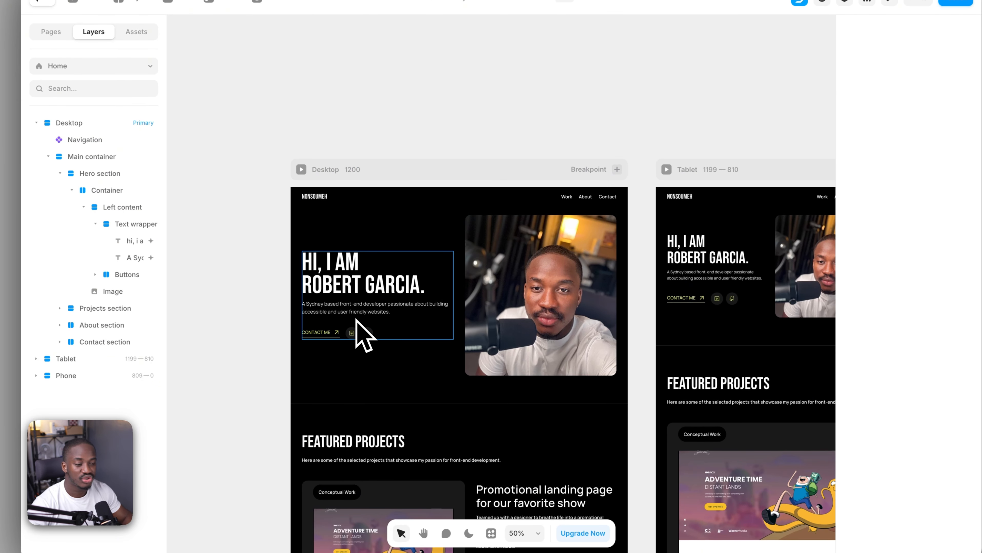
# Copy the Appear effect of the intro paragraph on the desktop breakpoint
pyautogui.click(347, 334)
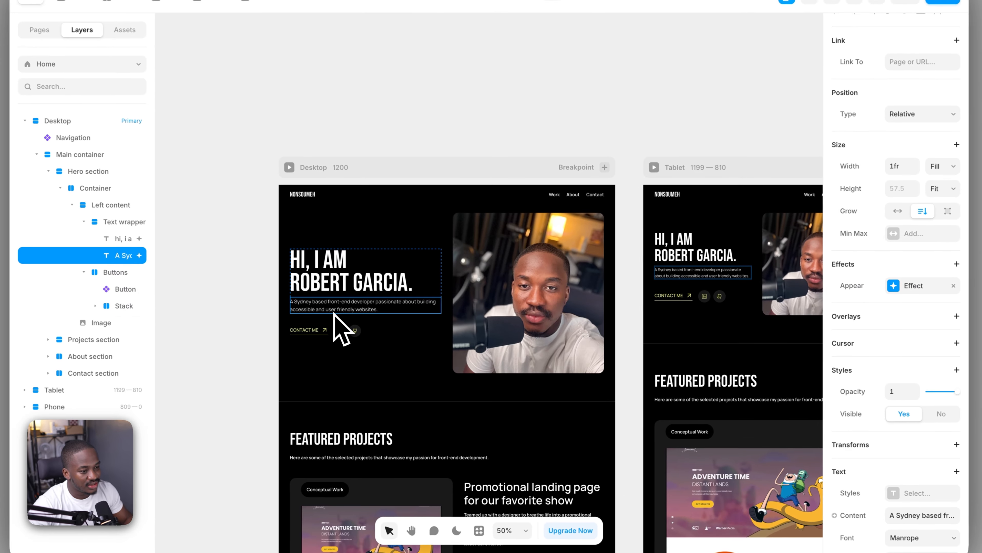
pyautogui.rightClick(886, 291)
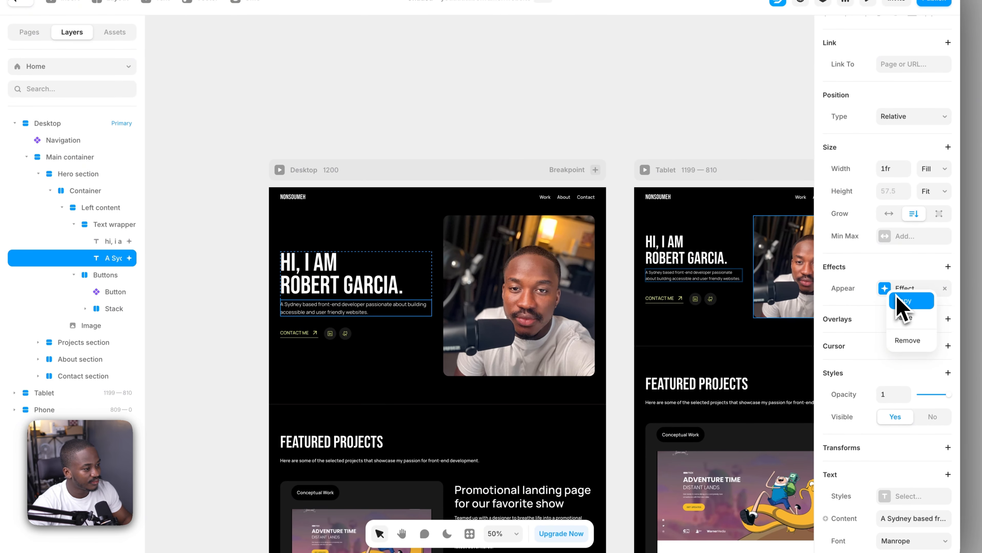
pyautogui.click(897, 298)
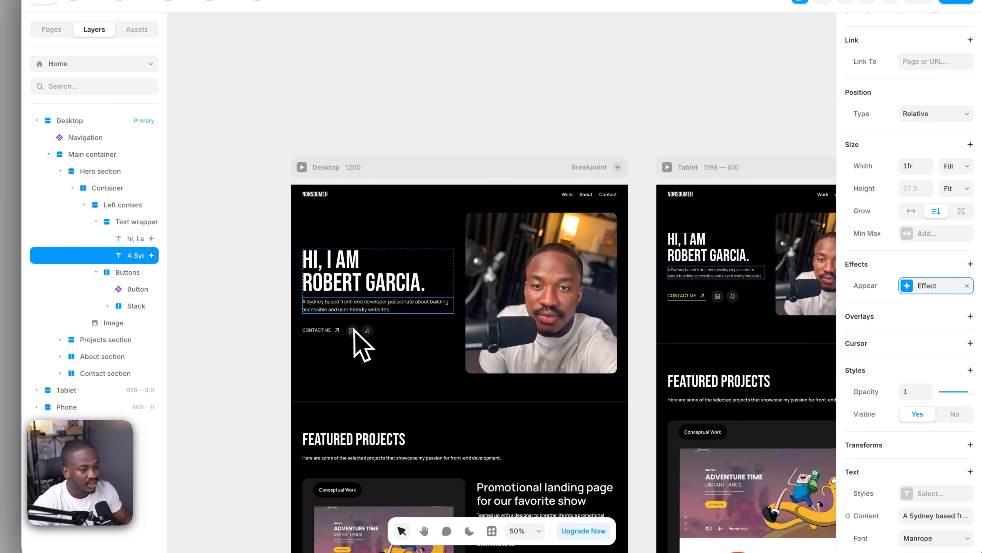
# Paste the copied Appear effect onto the Buttons stack below the intro paragraph
pyautogui.click(304, 337)
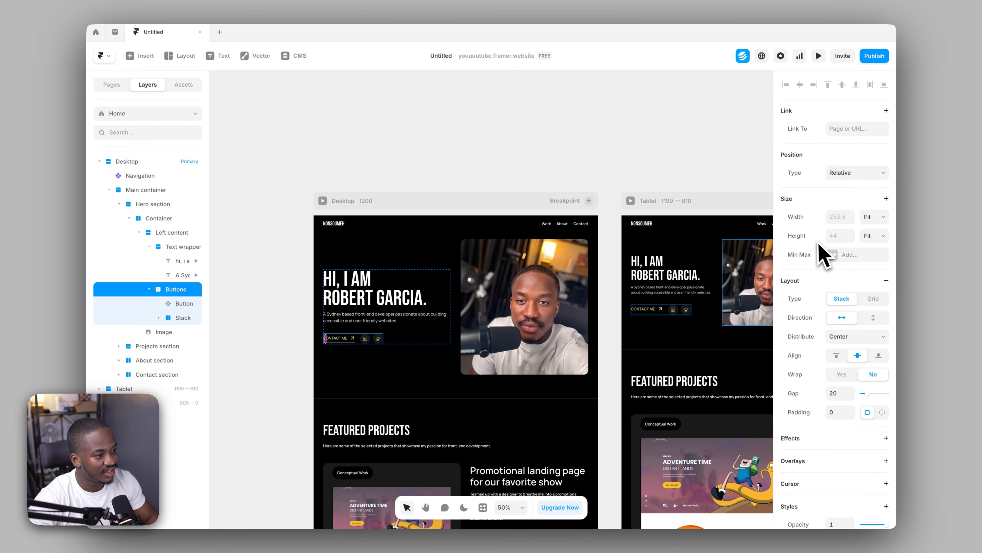
pyautogui.scroll(-5, 820, 254)
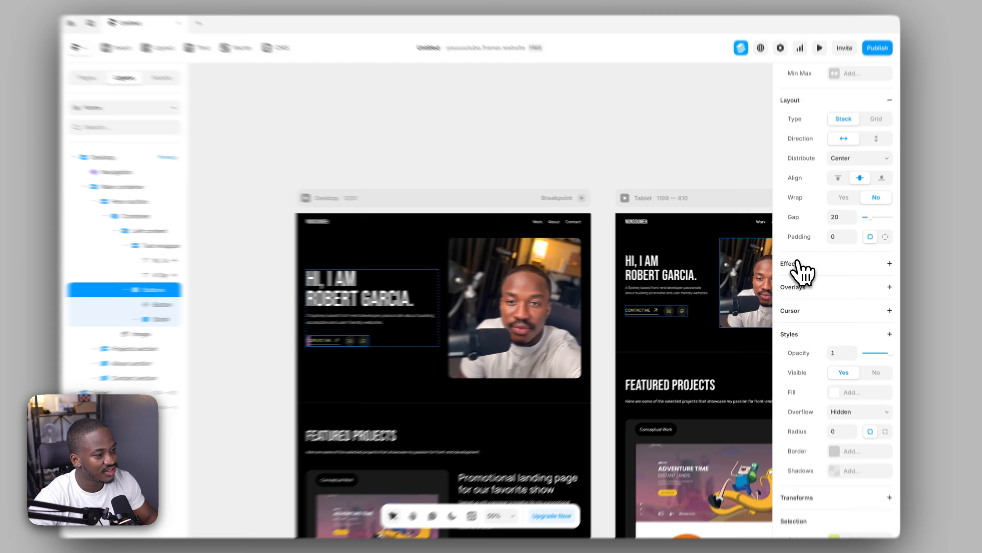
pyautogui.click(795, 262)
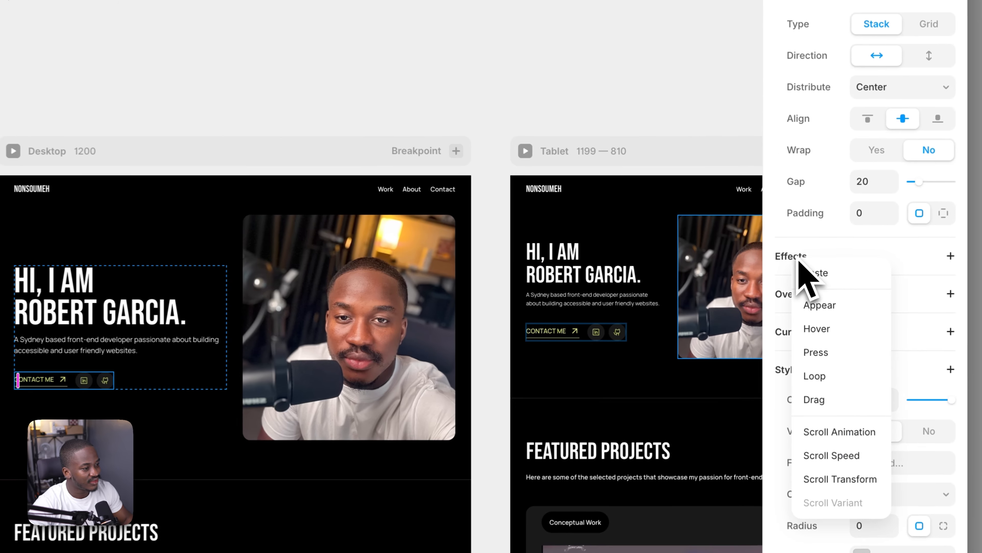
pyautogui.click(815, 271)
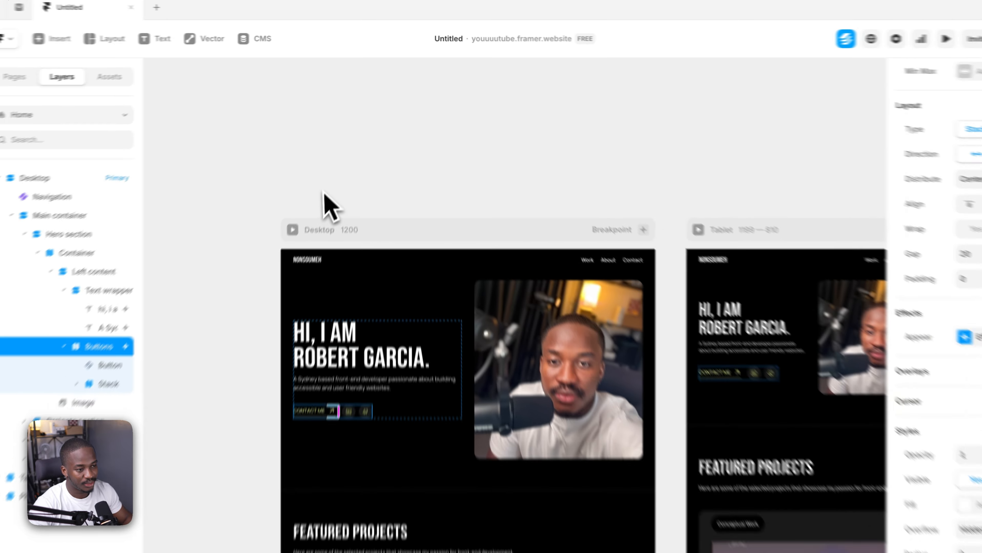
# Preview the desktop breakpoint to check the buttons' entrance, return to the canvas, and select the Buttons stack again
pyautogui.click(244, 109)
pyautogui.click(304, 209)
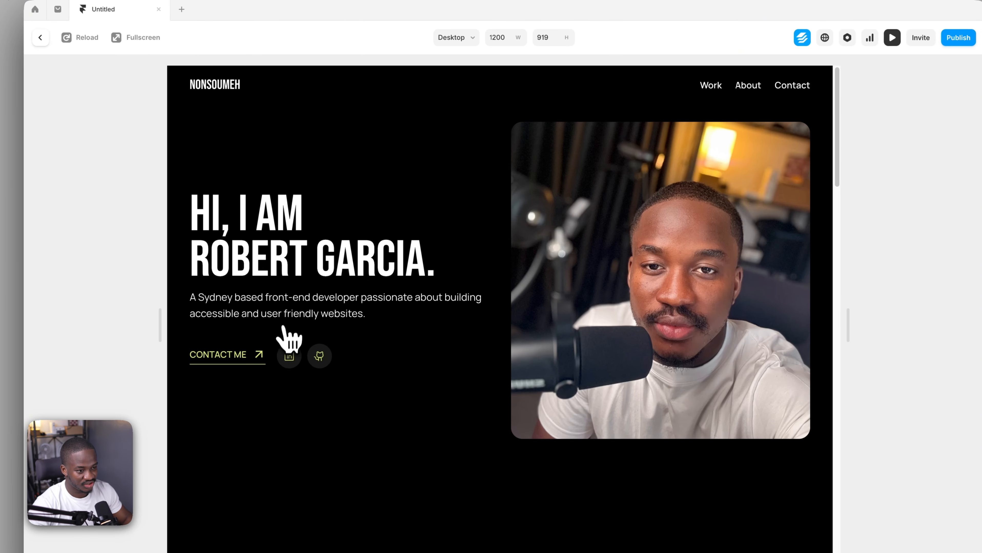
pyautogui.click(41, 38)
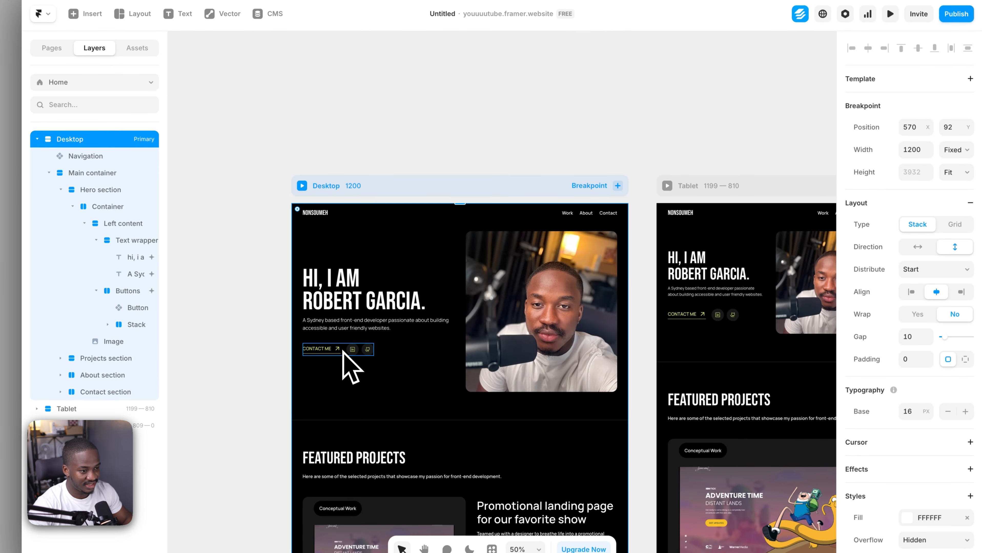
pyautogui.click(344, 385)
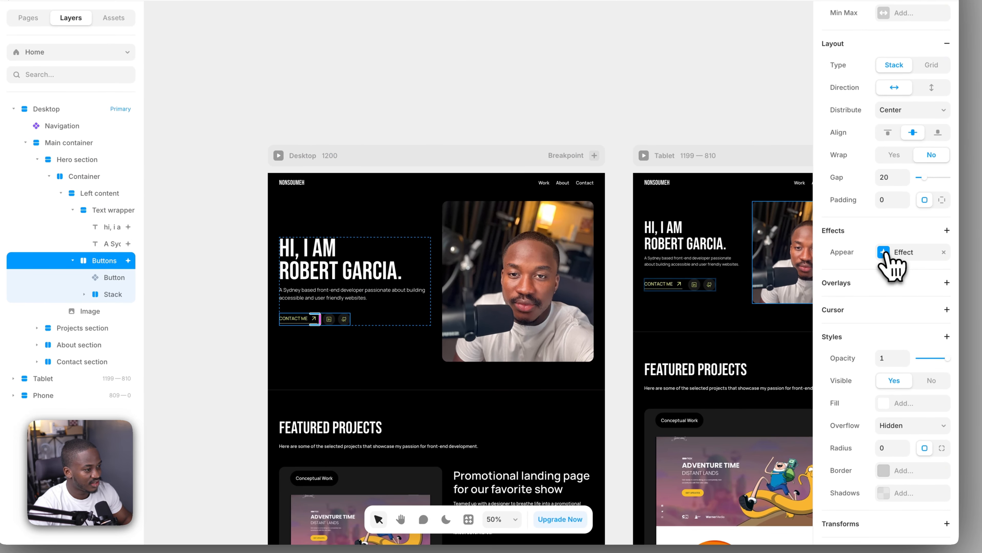
# Set the delay of the Buttons stack's Appear effect transition to 0.4 s
pyautogui.click(912, 282)
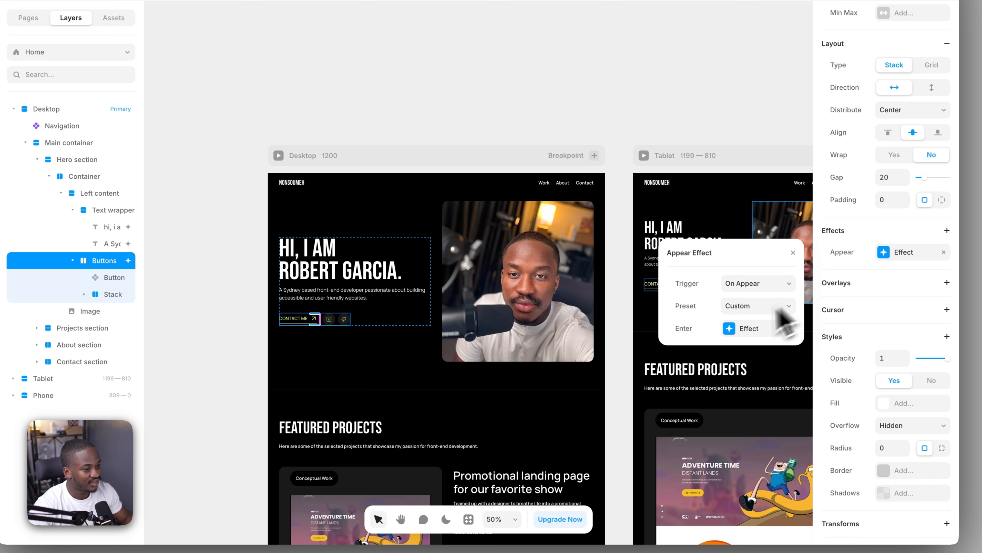
pyautogui.click(730, 331)
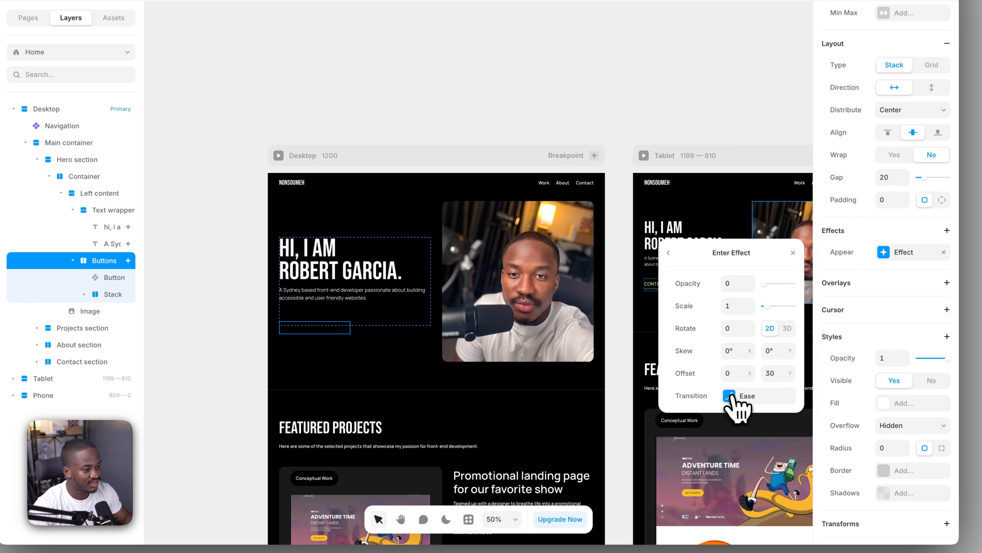
pyautogui.click(730, 395)
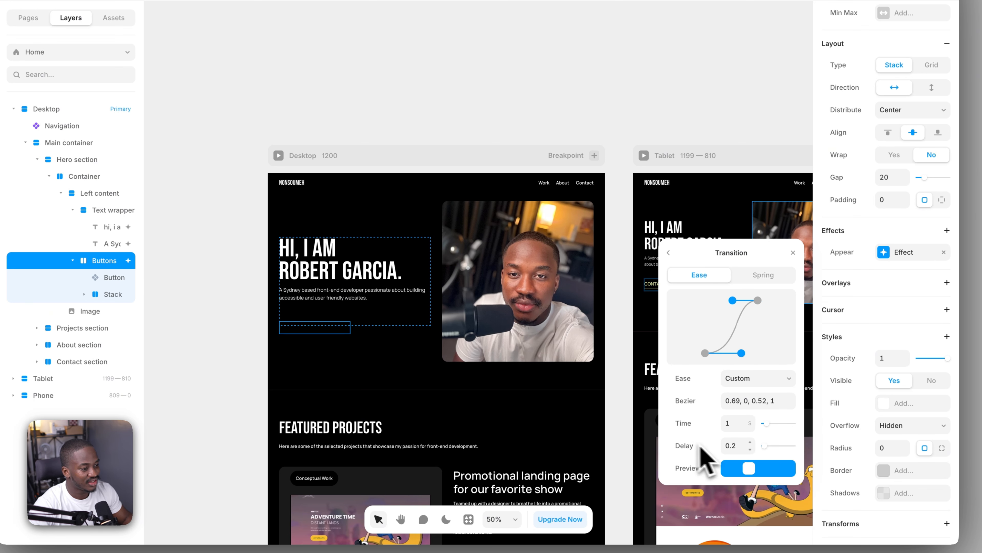
pyautogui.click(751, 443)
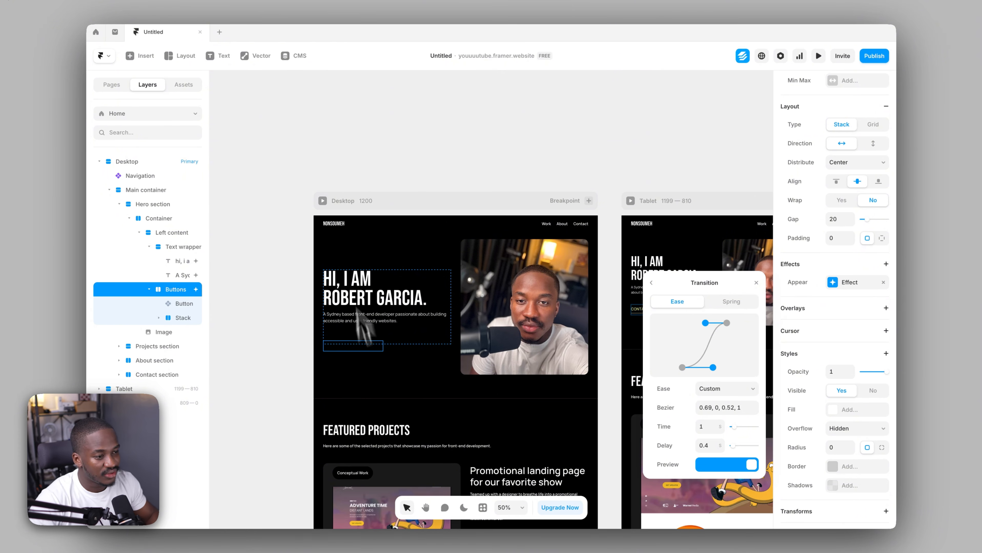
pyautogui.click(324, 173)
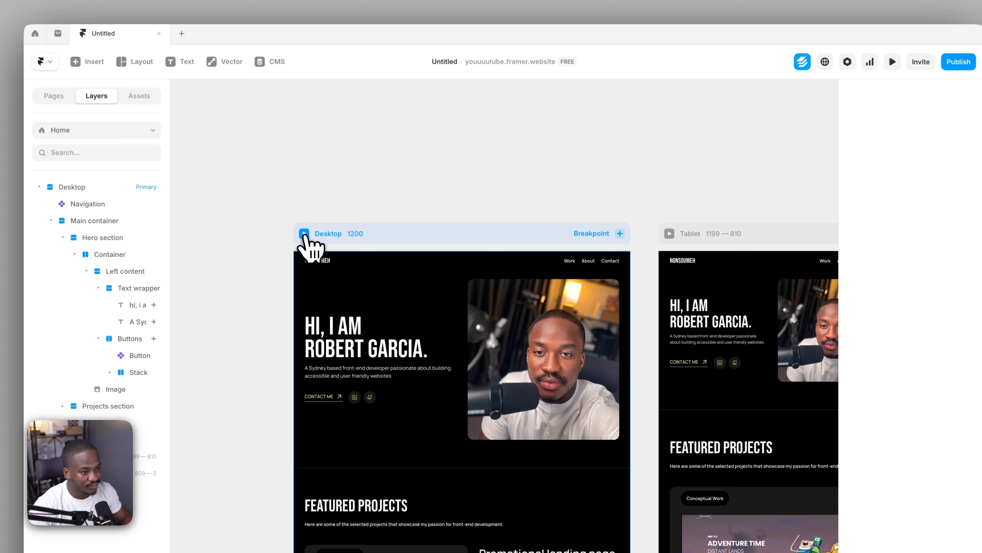
# Preview the desktop breakpoint, reload it to check the staggered entrance of heading, paragraph and buttons, and return to the canvas
pyautogui.click(304, 234)
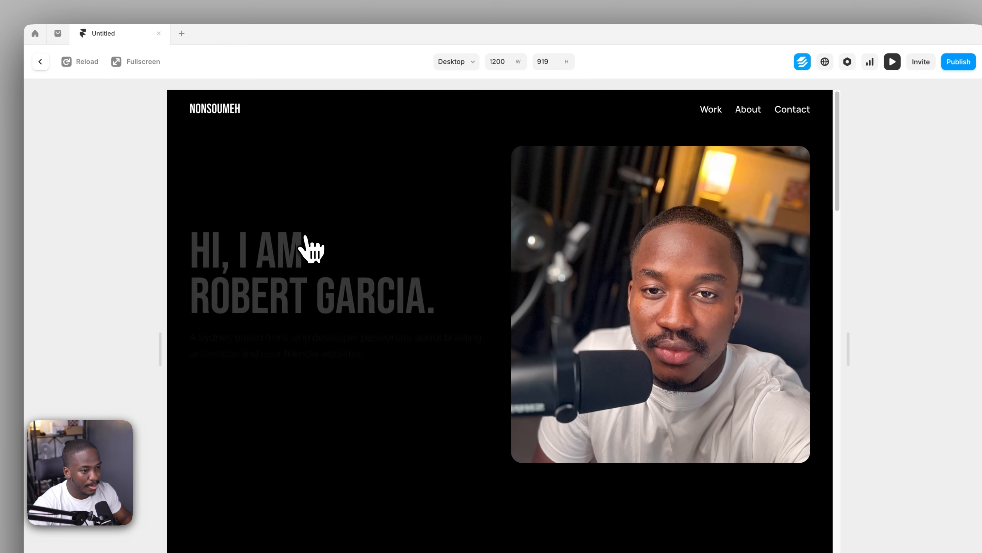
pyautogui.click(82, 63)
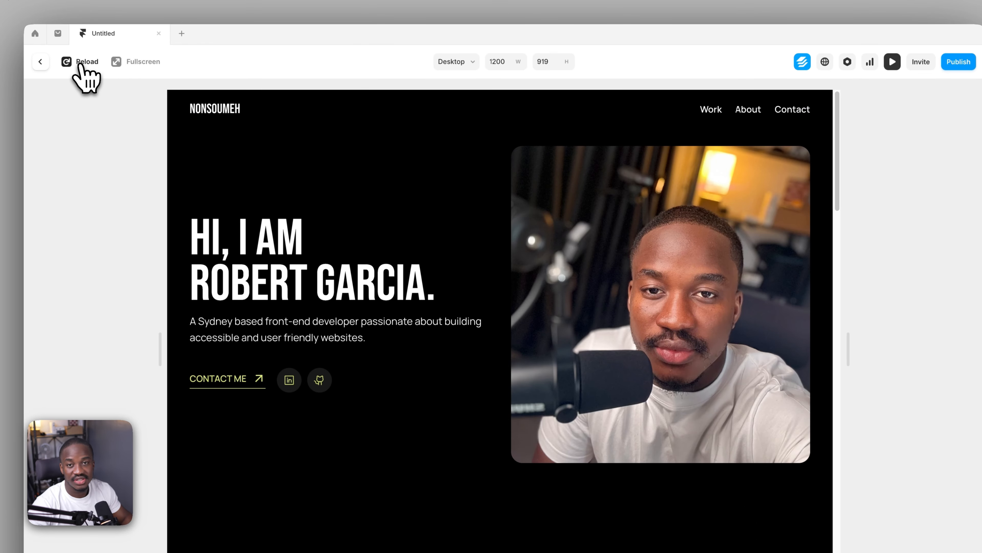
pyautogui.click(81, 65)
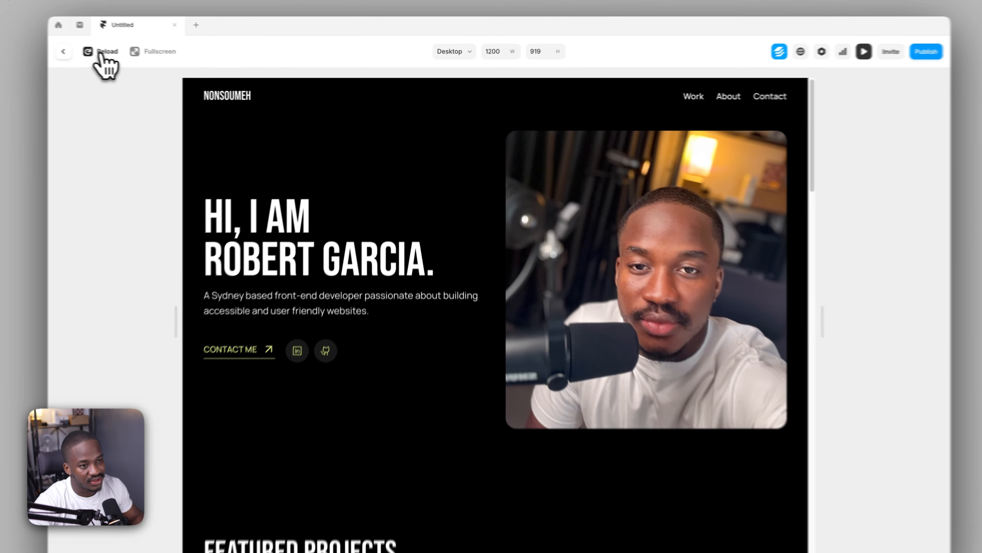
pyautogui.click(135, 56)
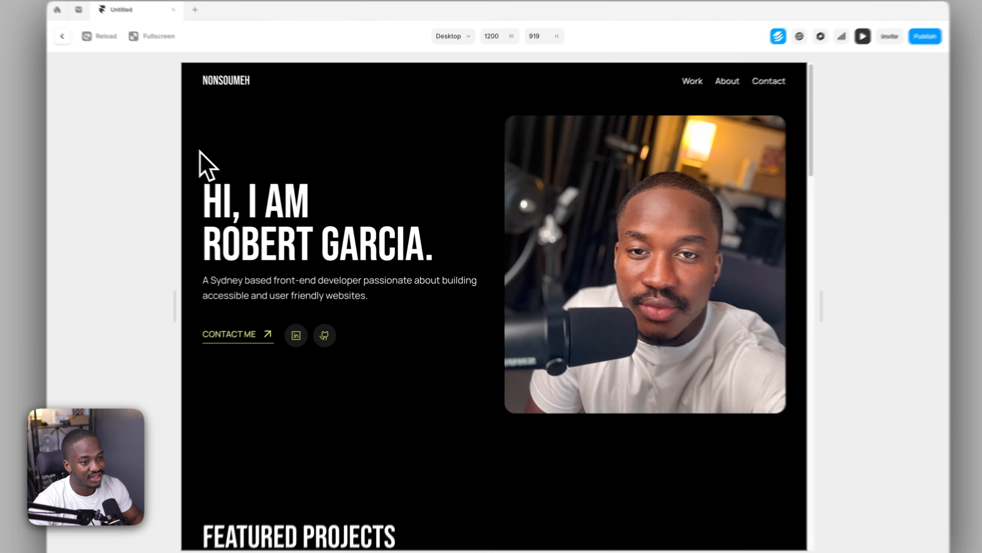
pyautogui.moveTo(225, 170); pyautogui.dragTo(416, 339)
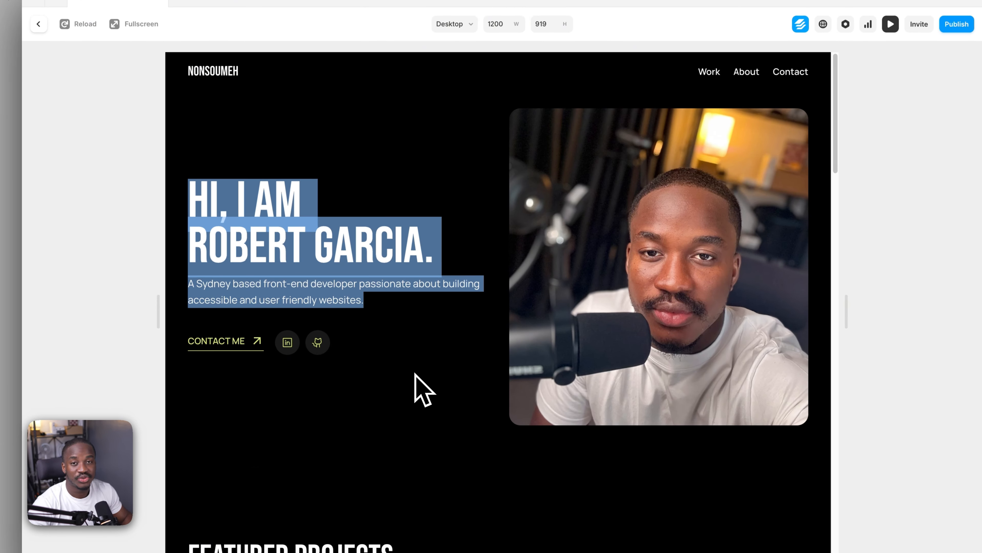
pyautogui.click(398, 372)
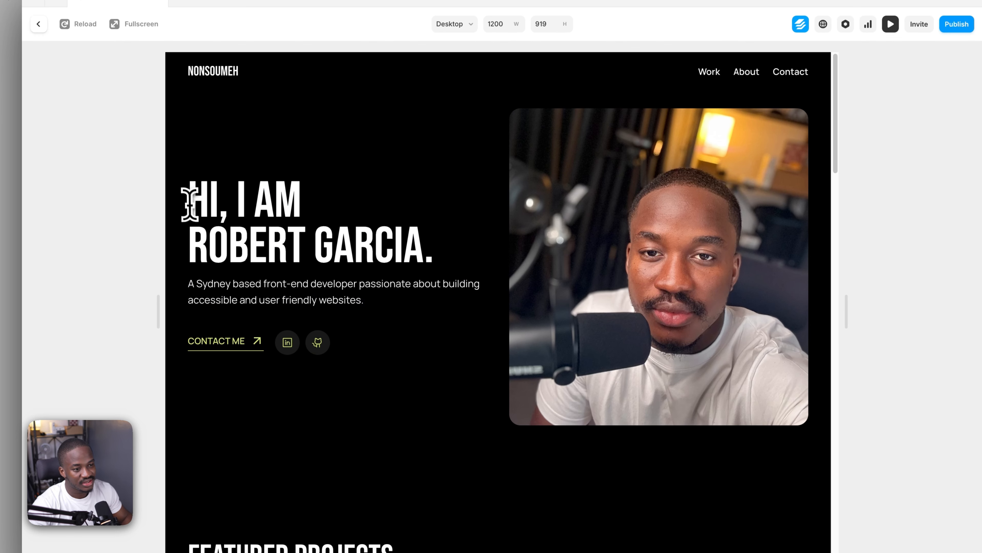
pyautogui.moveTo(189, 203); pyautogui.dragTo(384, 329)
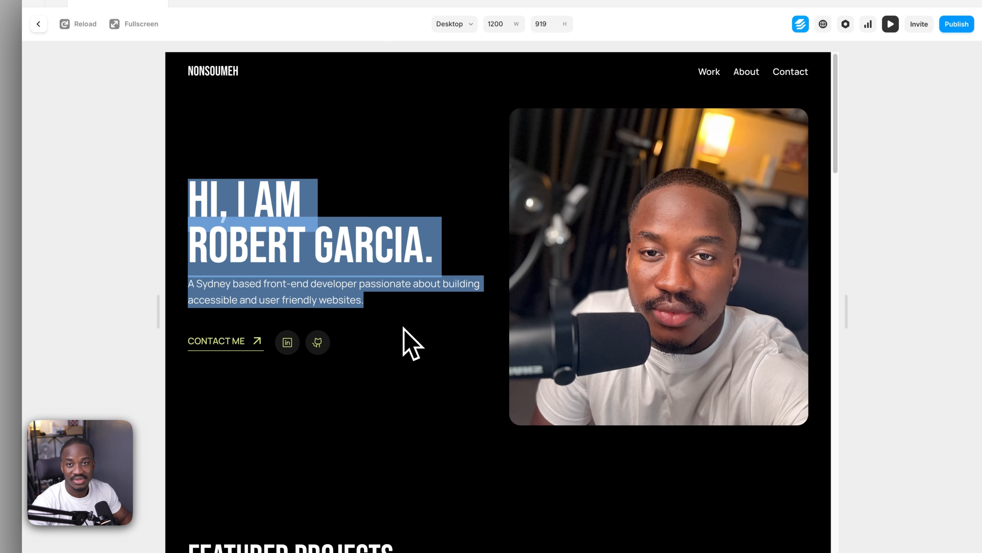
pyautogui.click(207, 191)
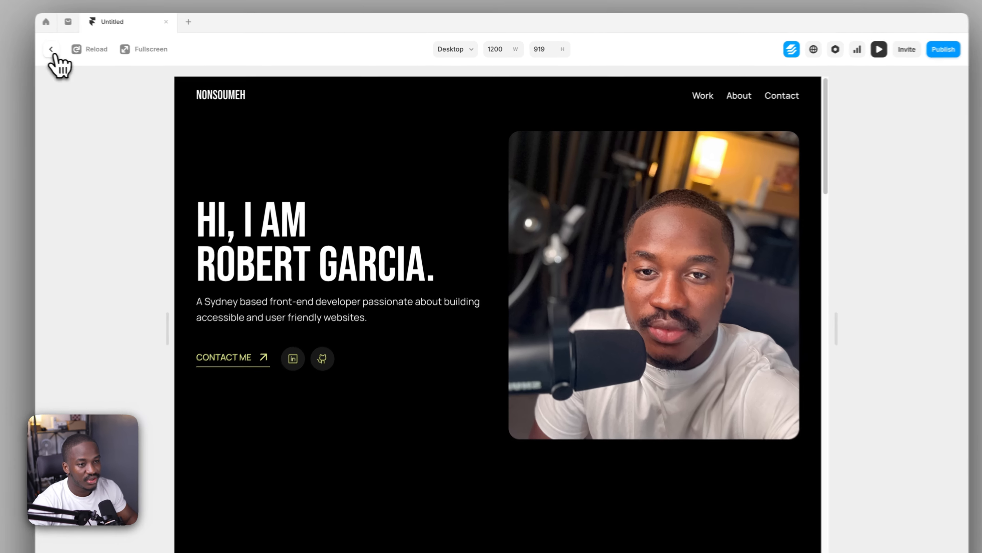
pyautogui.click(100, 55)
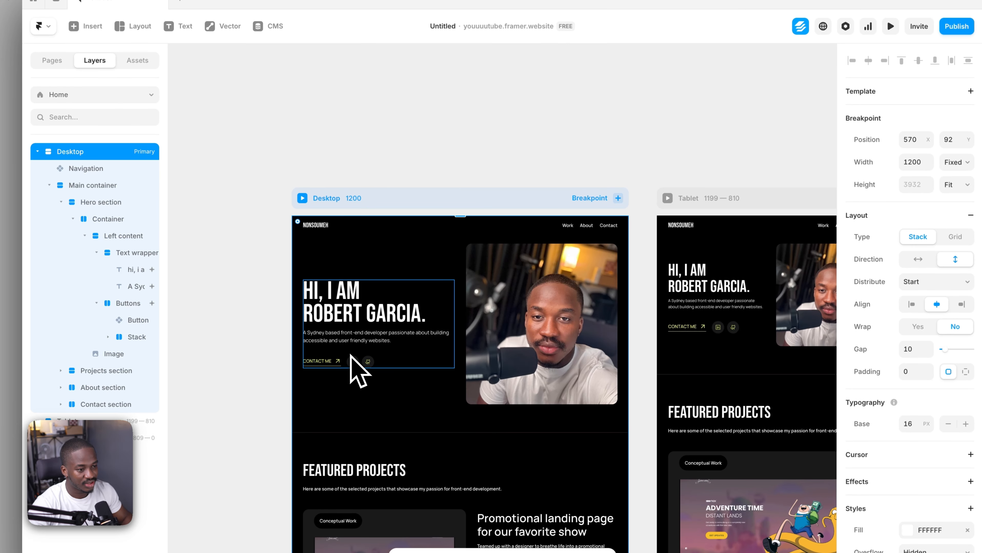
# Set the overflow of the Left content stack in the desktop hero section to Visible
pyautogui.click(346, 343)
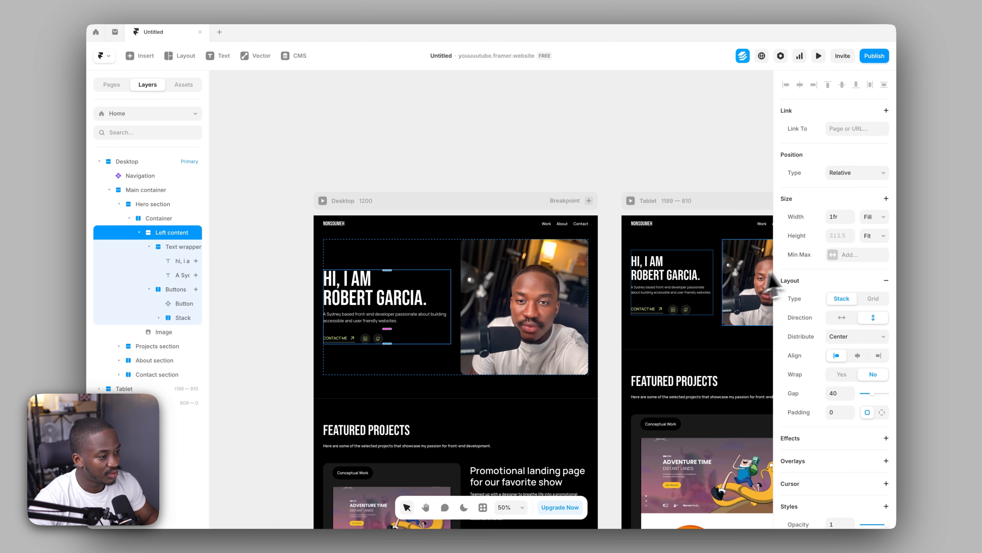
pyautogui.scroll(-10, 868, 314)
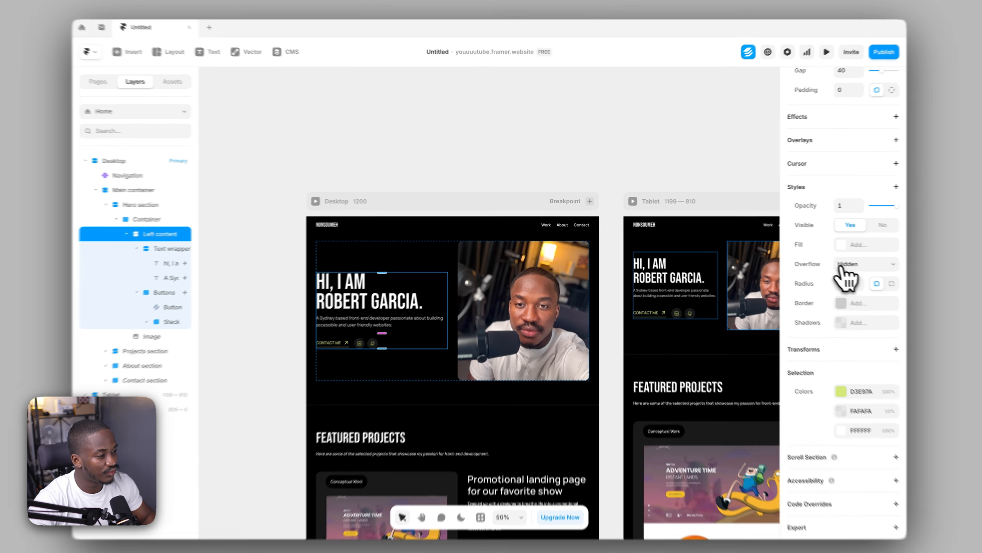
pyautogui.click(850, 262)
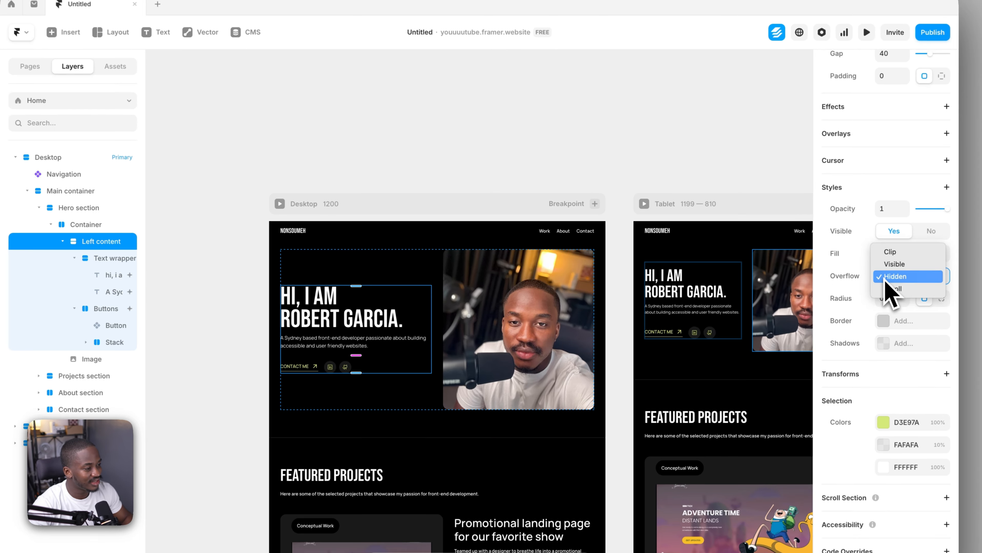
pyautogui.click(895, 265)
pyautogui.click(284, 136)
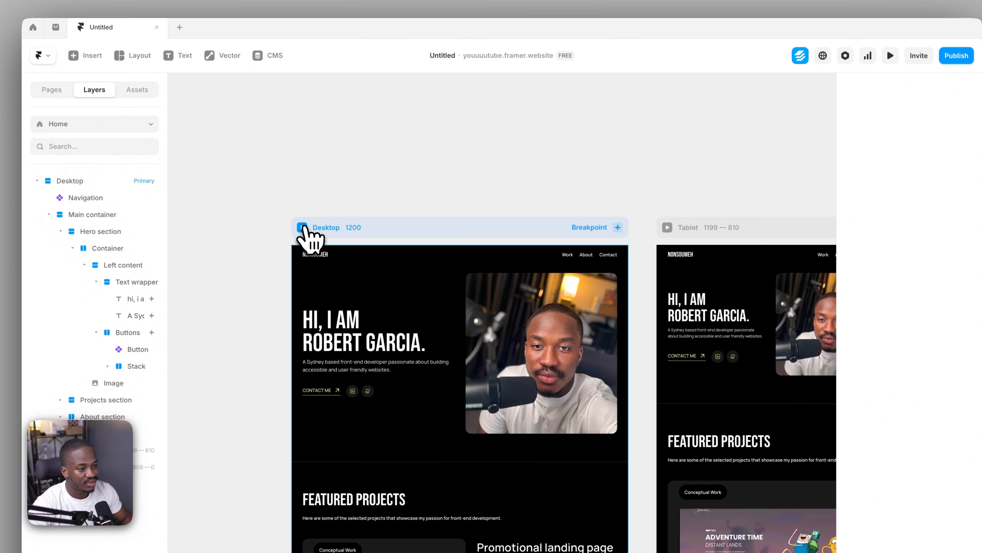
# Preview the desktop breakpoint, reload it to check the buttons' entrance for clipping, and return to the canvas
pyautogui.click(302, 227)
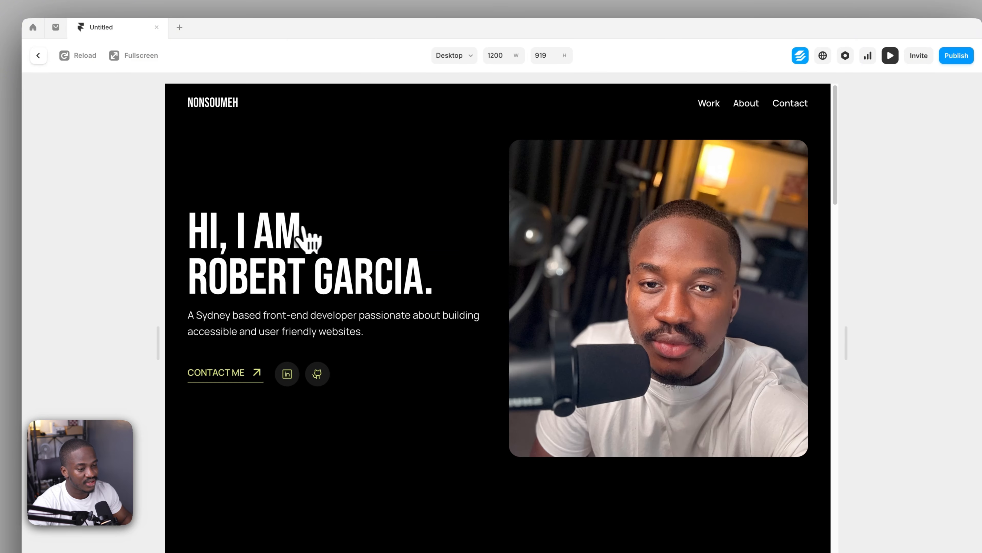
pyautogui.click(69, 58)
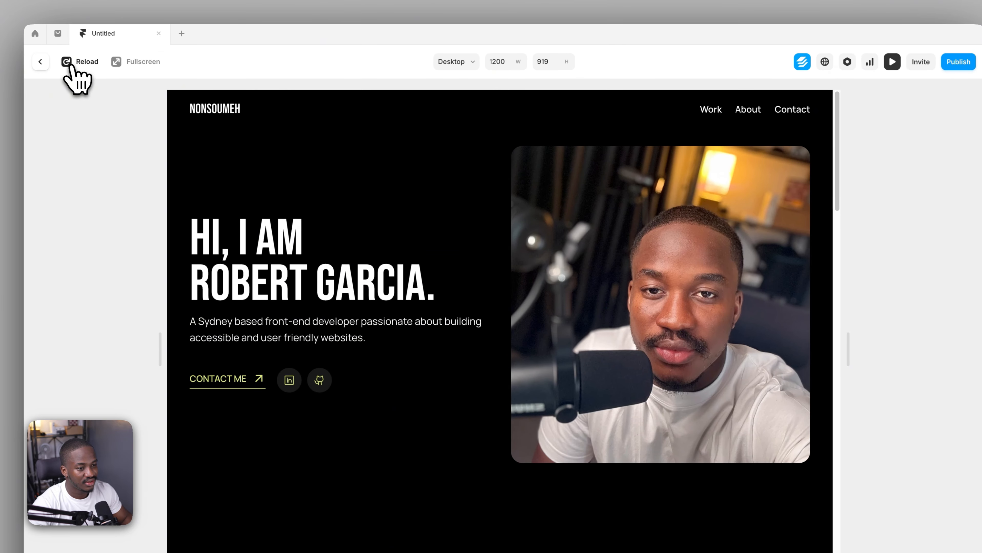
pyautogui.click(73, 66)
pyautogui.click(71, 66)
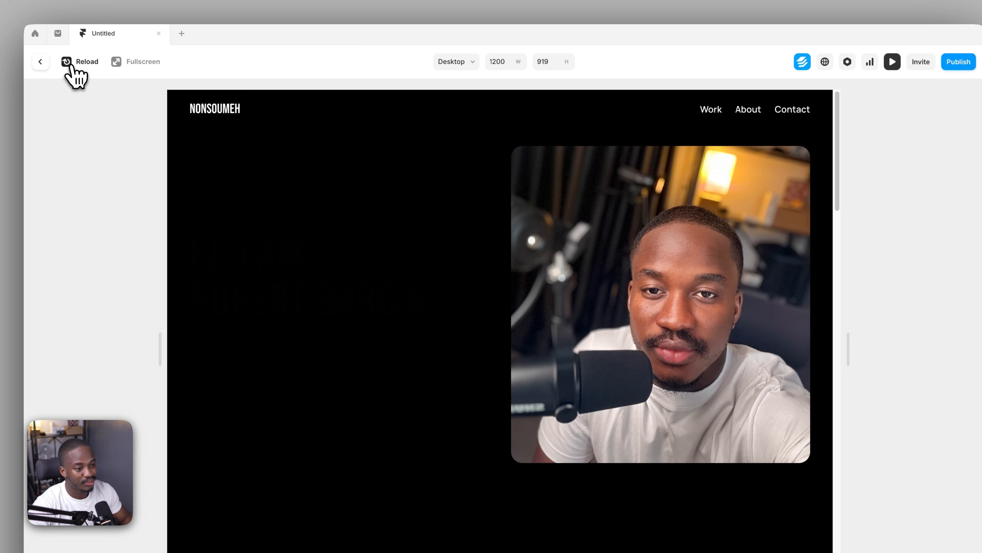
pyautogui.click(39, 62)
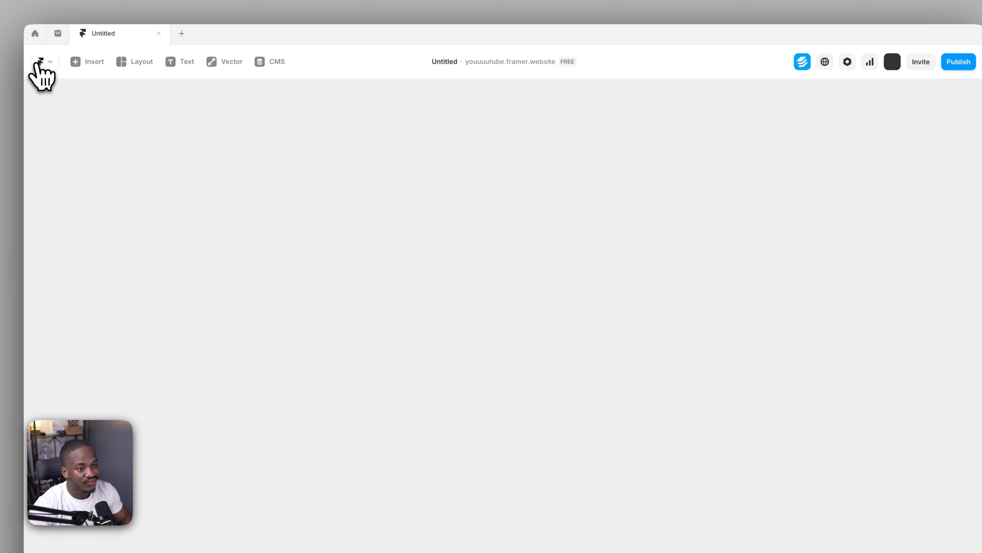
# Add an Appear effect to the hero image on the desktop breakpoint, keeping the Fade In preset
pyautogui.click(532, 349)
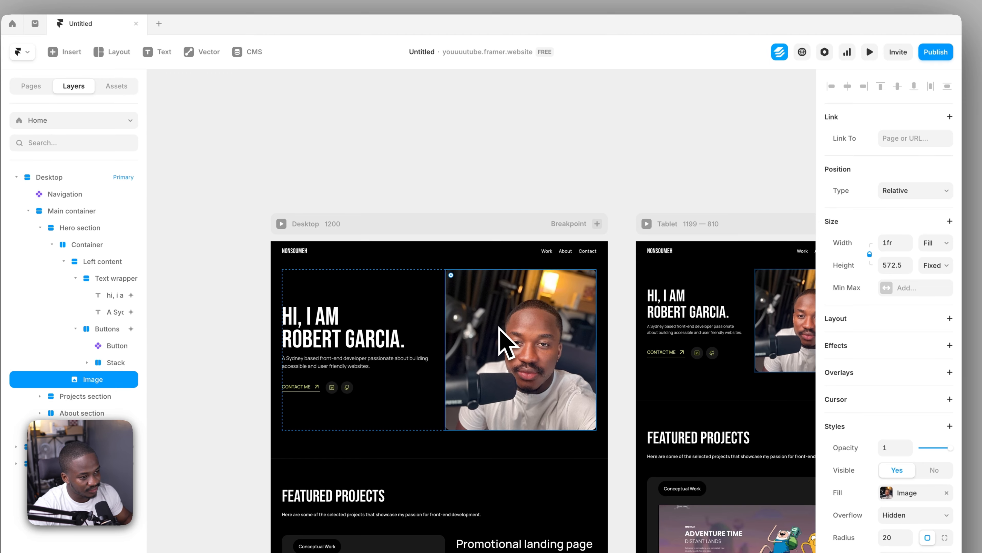
pyautogui.scroll(-2, 930, 287)
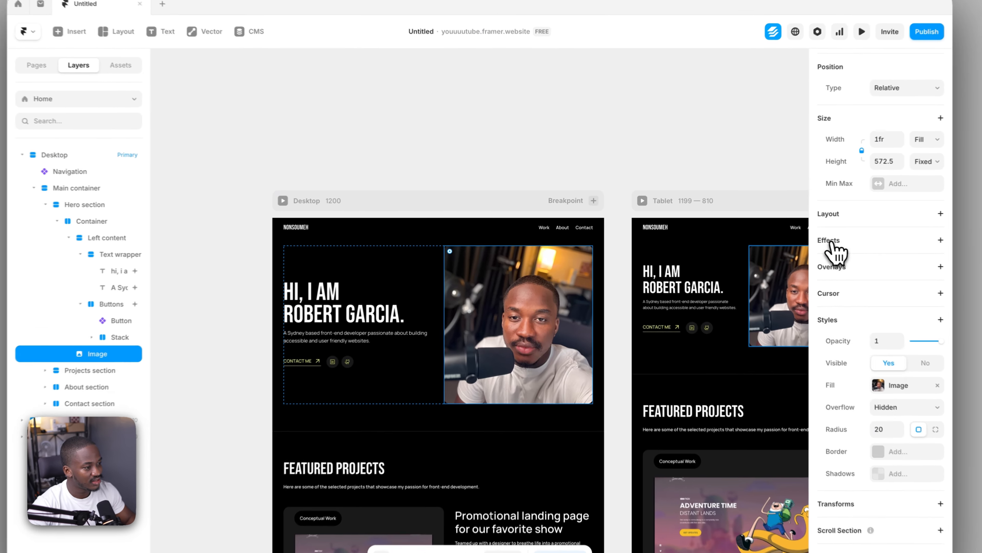
pyautogui.click(792, 238)
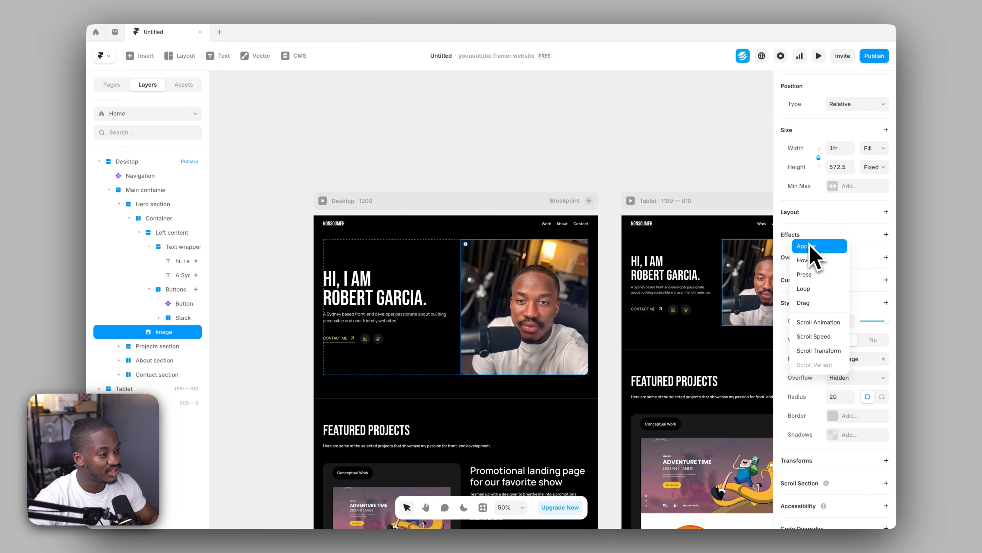
pyautogui.click(810, 248)
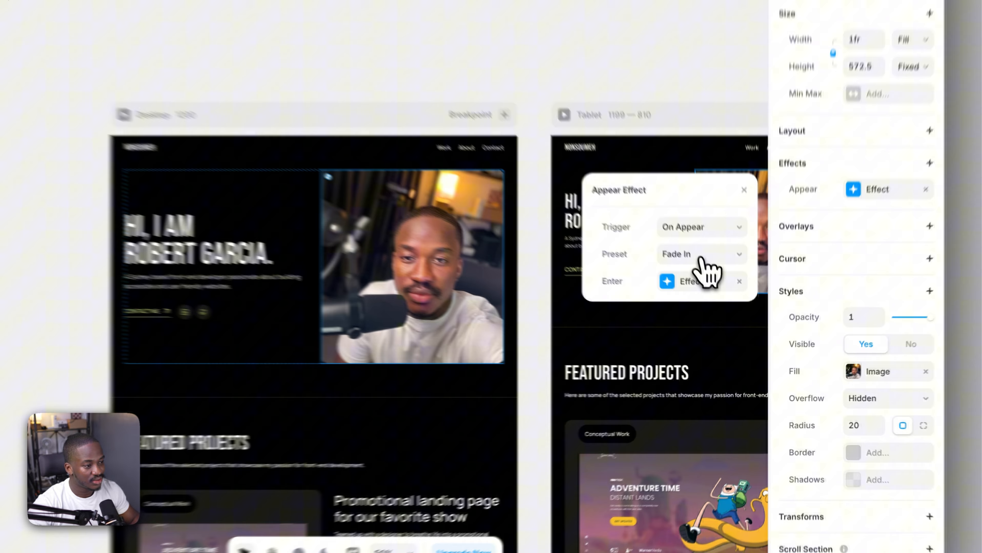
pyautogui.click(701, 256)
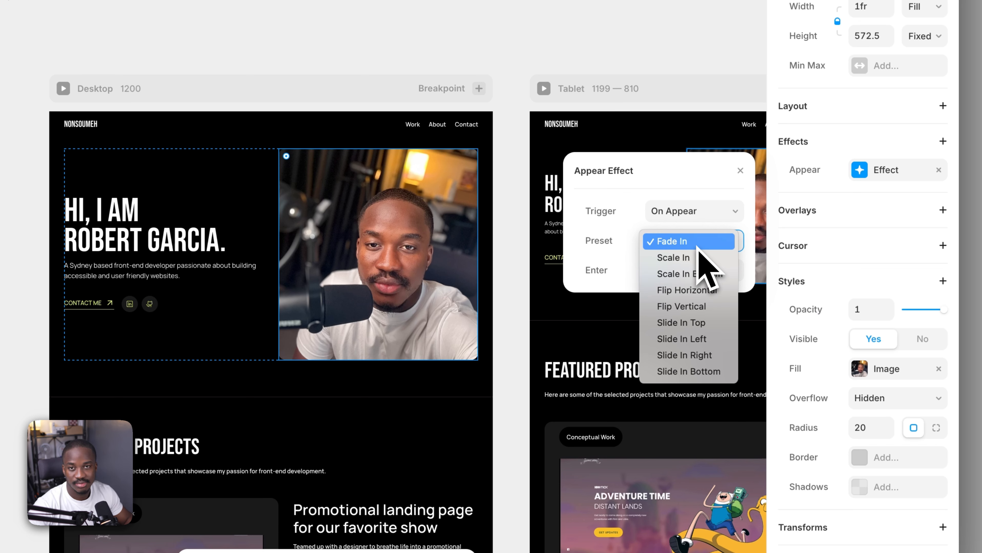
pyautogui.click(618, 248)
# Set the hero image's enter effect to opacity 1 with a horizontal offset of 30
pyautogui.click(703, 297)
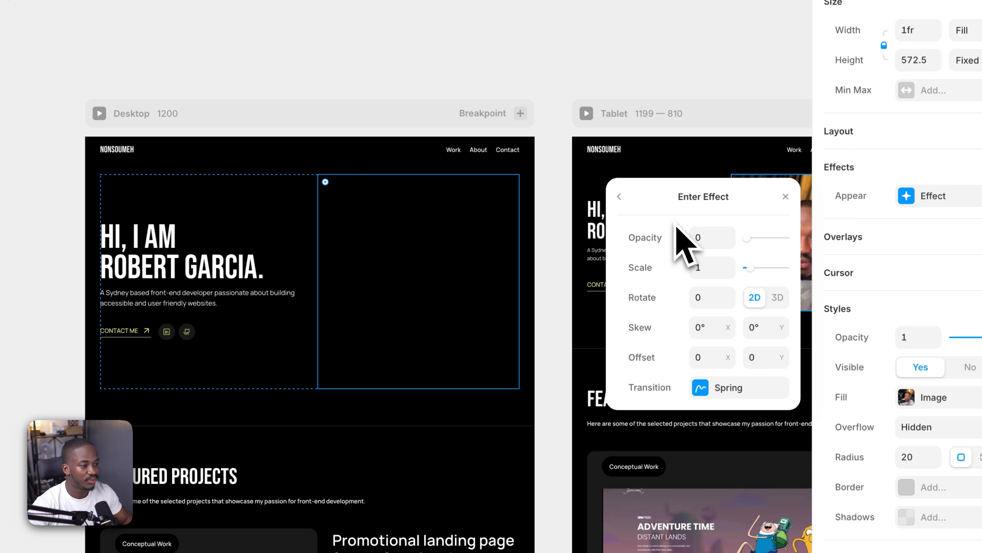
pyautogui.moveTo(751, 237); pyautogui.dragTo(793, 238)
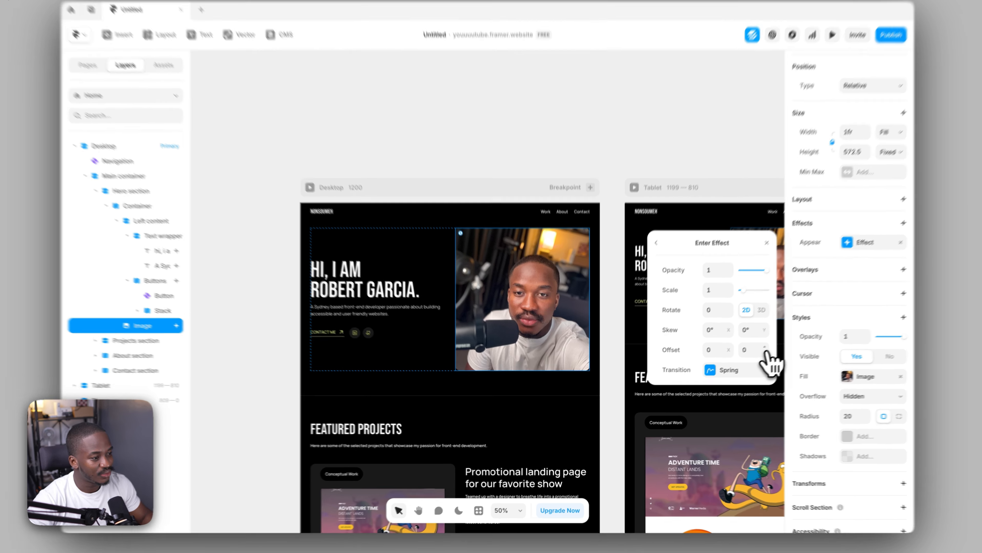
pyautogui.moveTo(754, 357); pyautogui.dragTo(797, 360)
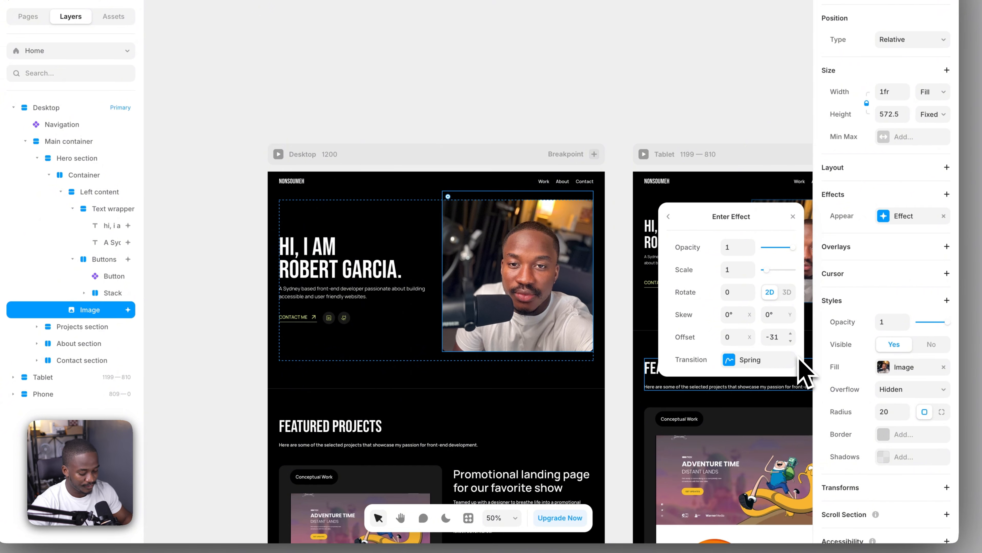
pyautogui.press('super+z')
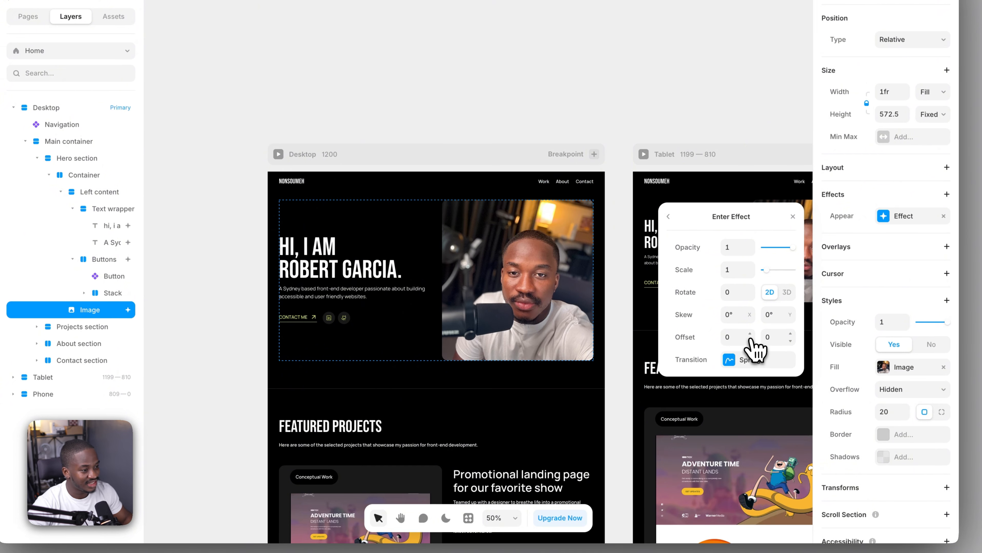
pyautogui.moveTo(749, 339); pyautogui.dragTo(721, 344)
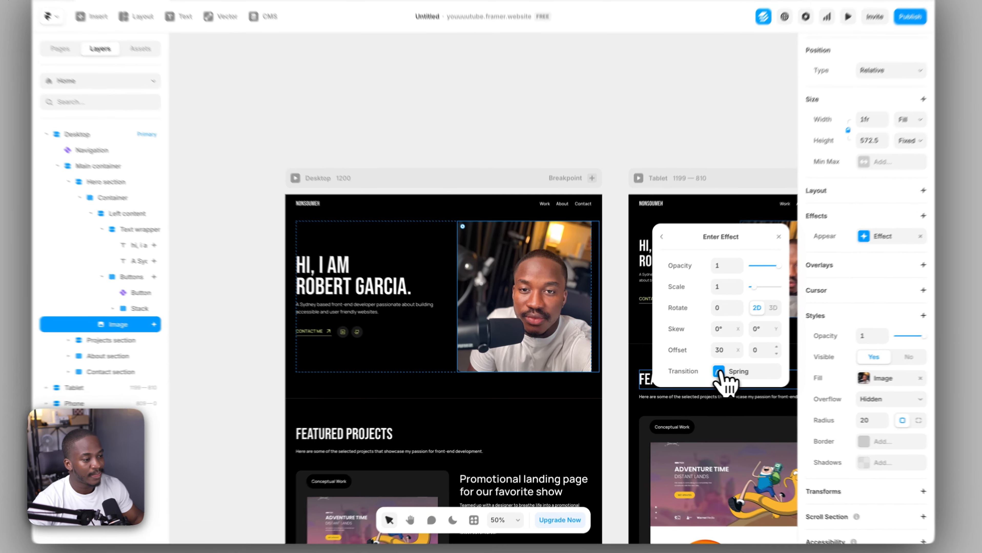
# Switch the hero image's enter transition to Ease and shape its curve to a custom Bezier of 0.75, 0, 0.56, 1
pyautogui.click(713, 374)
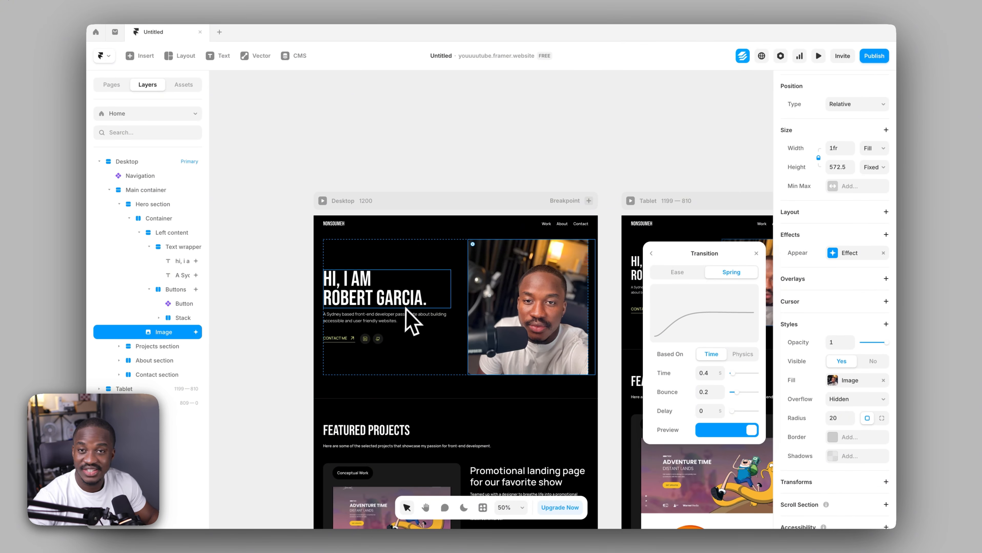
pyautogui.click(677, 272)
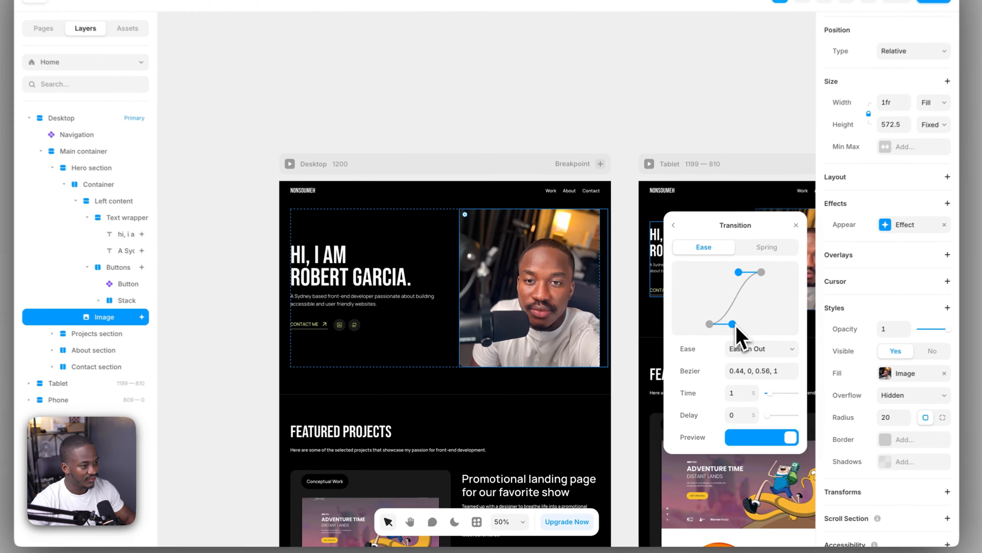
pyautogui.moveTo(702, 338); pyautogui.dragTo(721, 339)
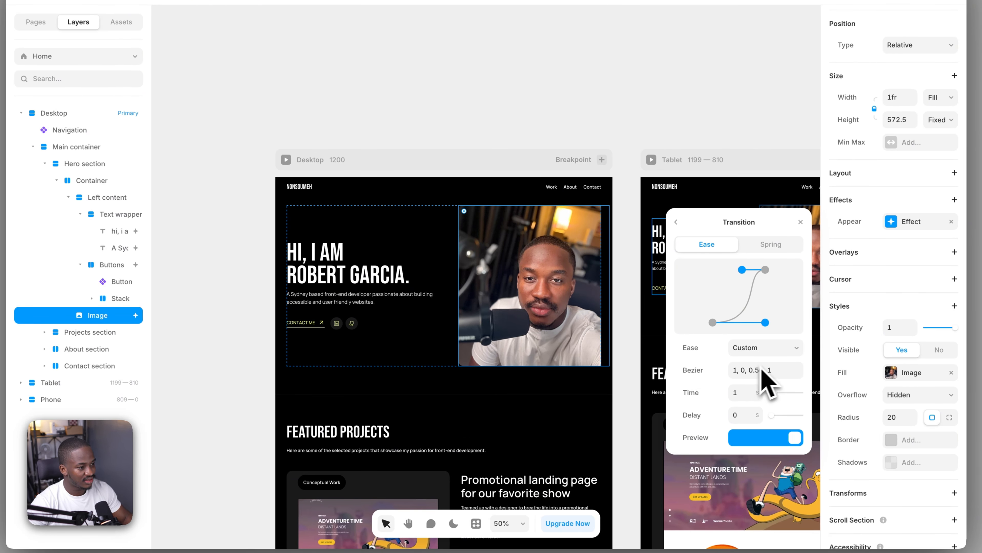
pyautogui.moveTo(765, 323); pyautogui.dragTo(753, 324)
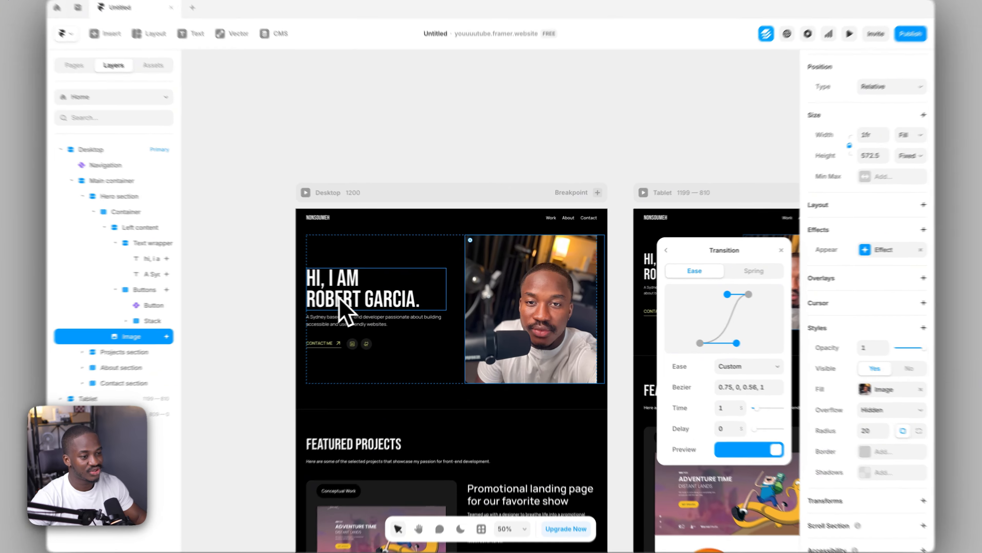
# Copy the custom Bezier value from the enter transition of the desktop hero heading's Appear effect
pyautogui.click(353, 296)
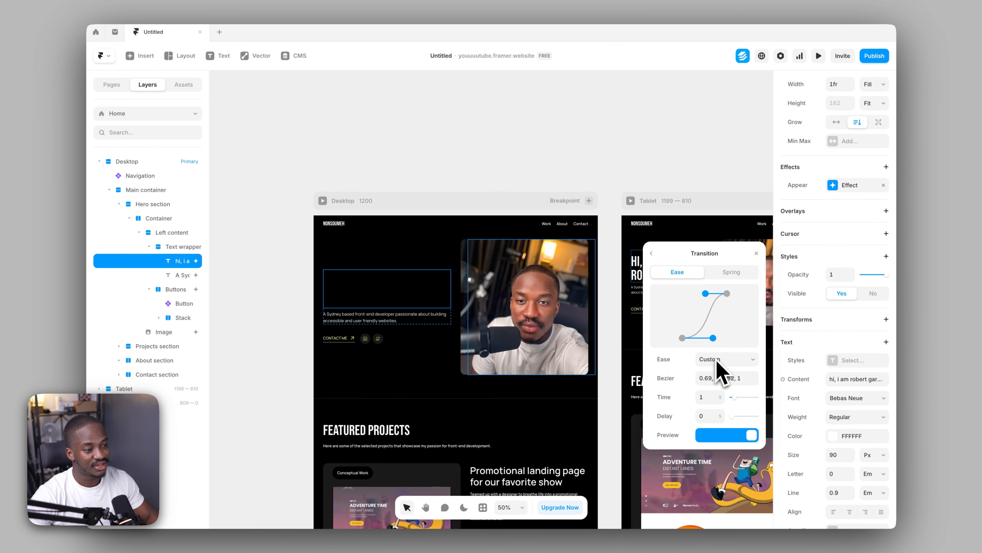
pyautogui.click(405, 180)
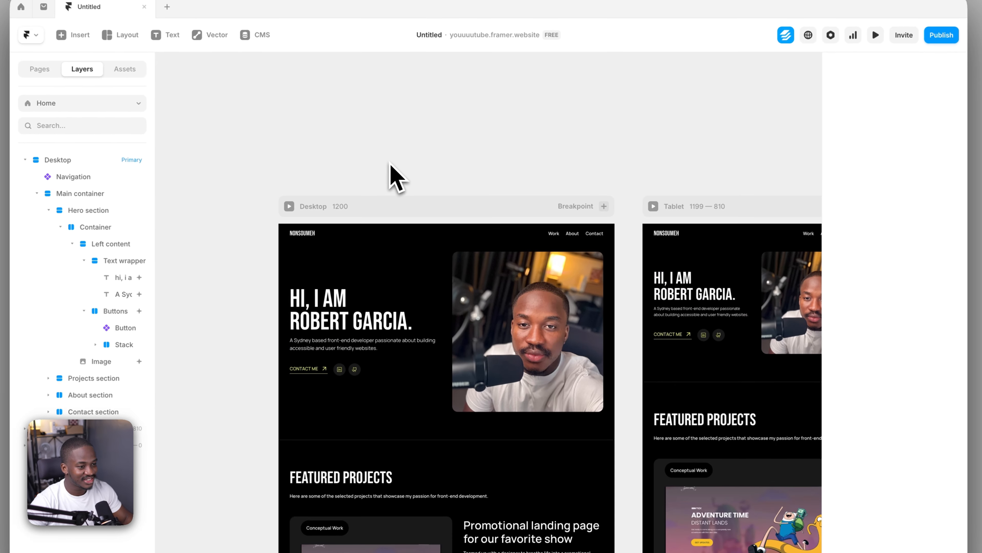
pyautogui.click(344, 308)
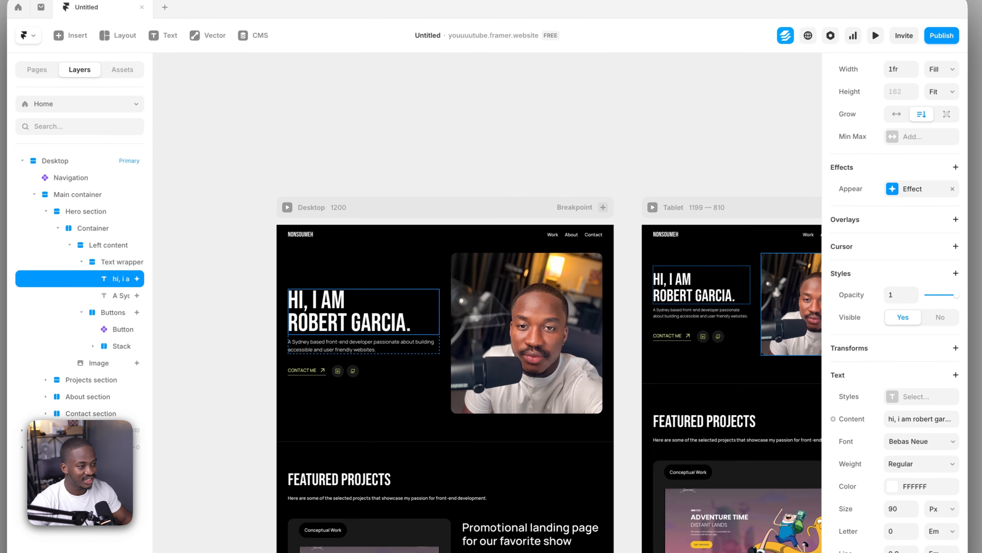
pyautogui.click(895, 192)
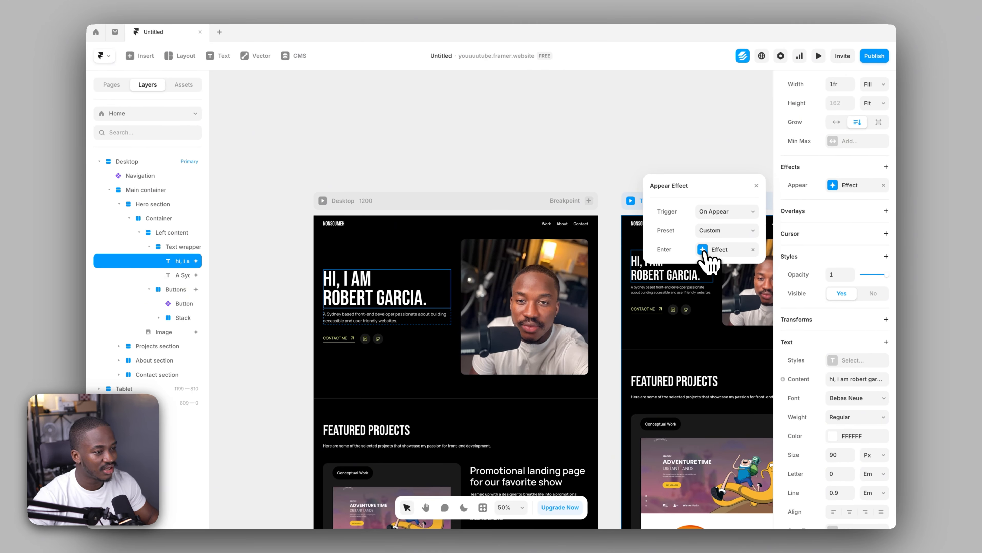
pyautogui.click(705, 254)
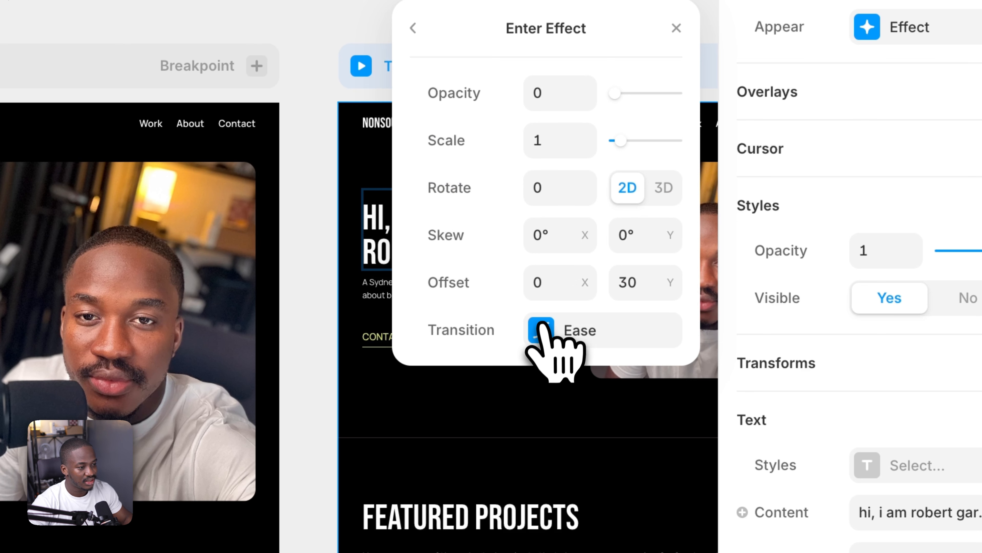
pyautogui.click(540, 329)
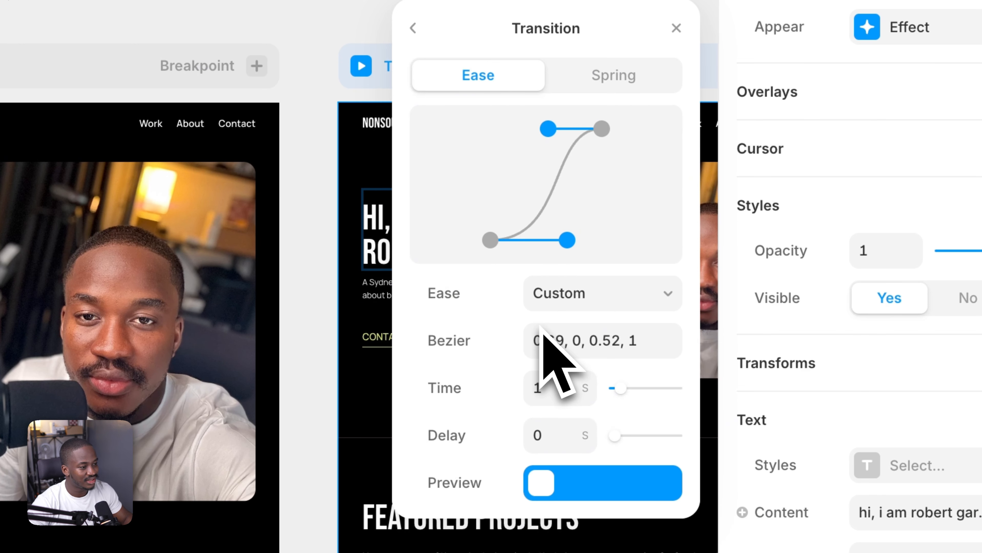
pyautogui.click(585, 341)
pyautogui.press('super+c')
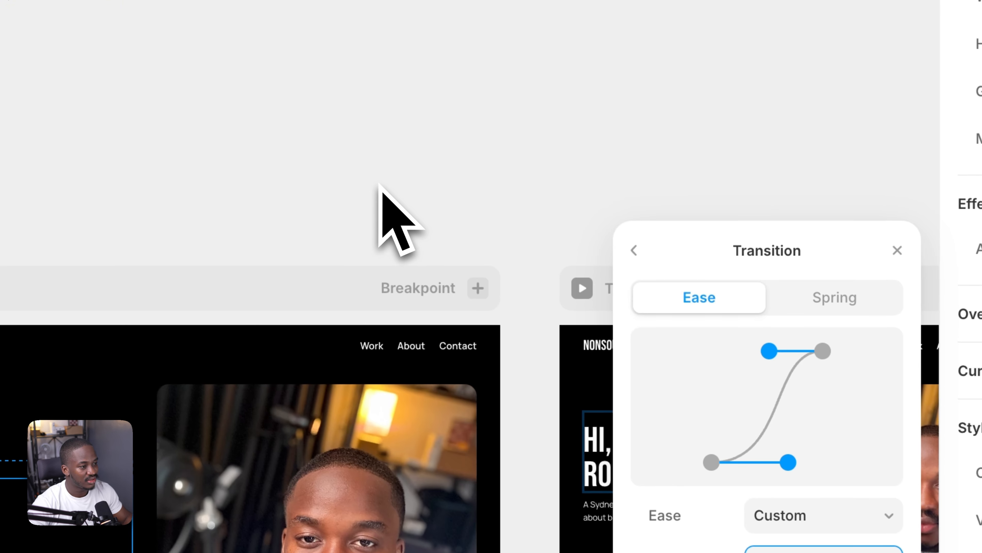
pyautogui.click(363, 195)
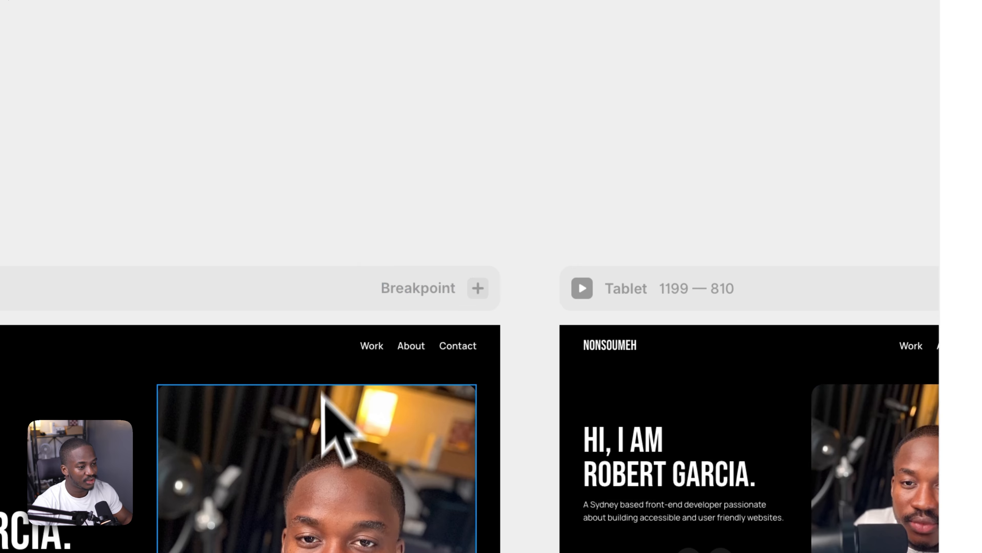
# Paste the Bezier 0.69, 0, 0.52, 1 into the hero image's enter transition and set its enter opacity to 0
pyautogui.click(315, 438)
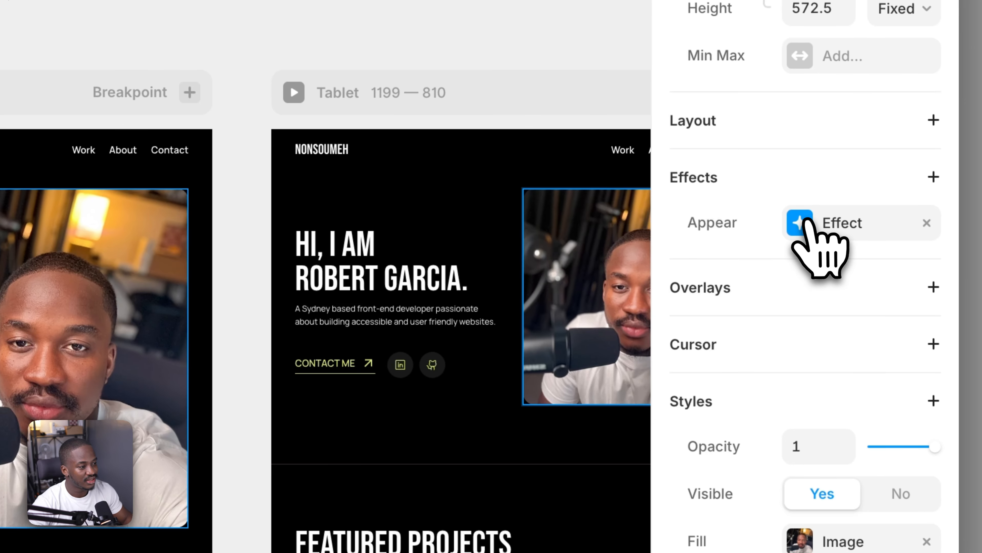
pyautogui.click(800, 223)
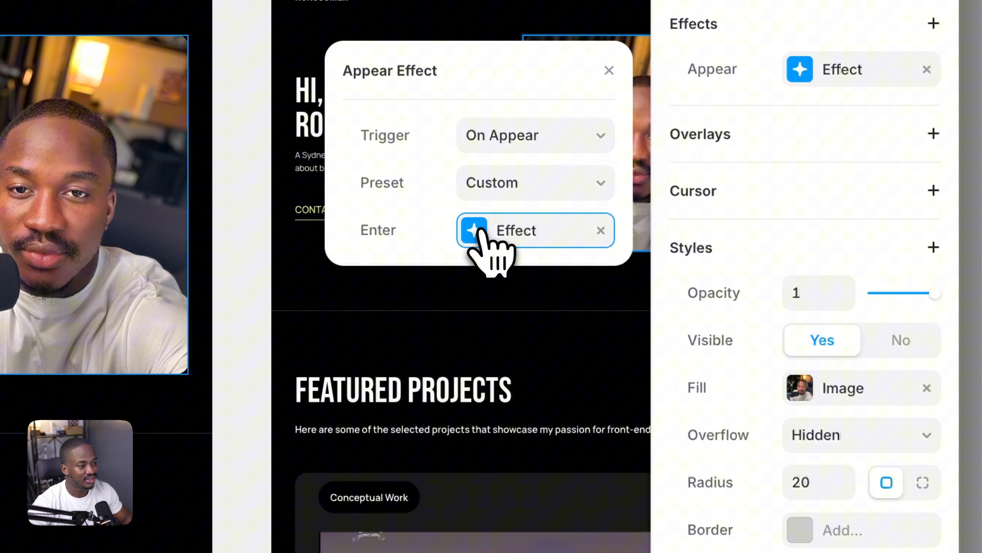
pyautogui.click(481, 231)
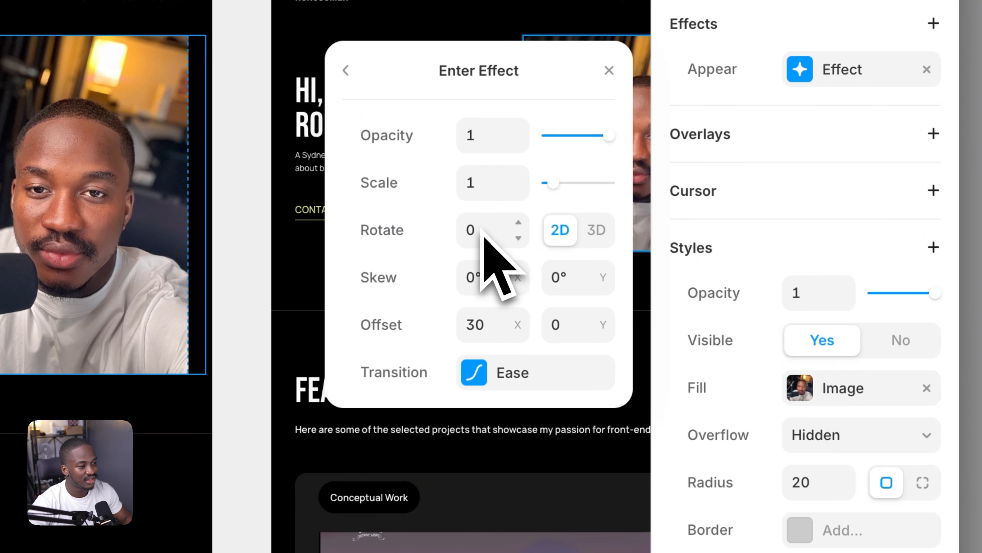
pyautogui.click(470, 372)
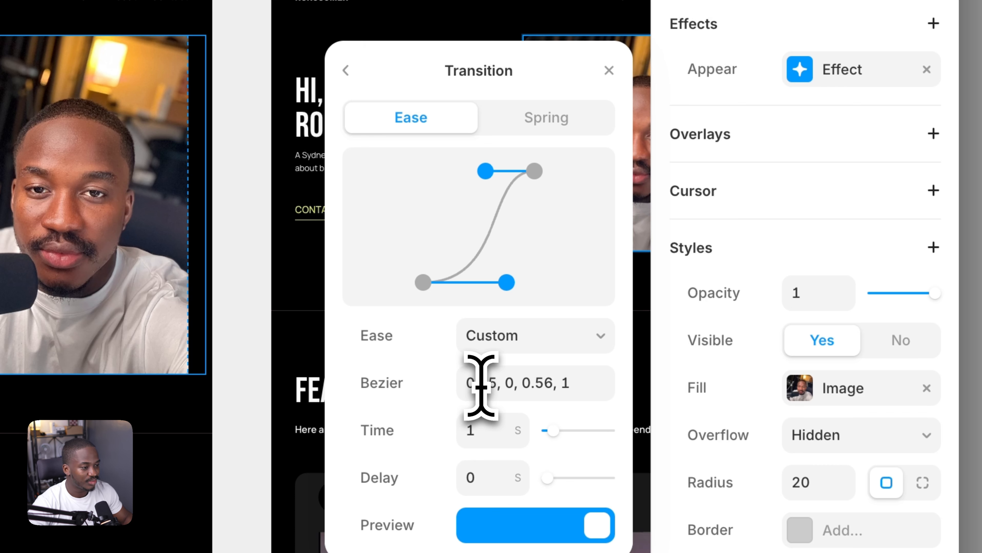
pyautogui.click(480, 385)
pyautogui.press('super+v')
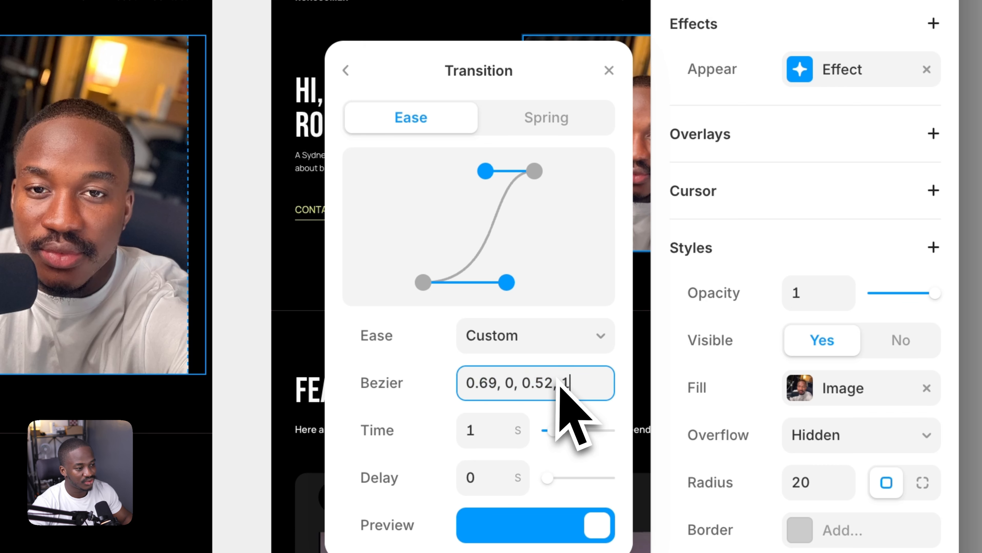
pyautogui.click(380, 371)
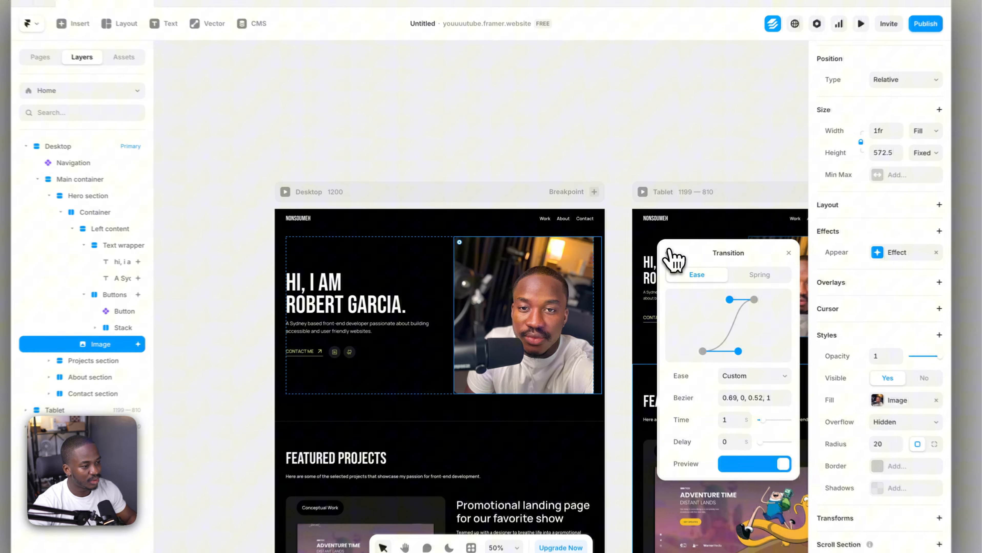
pyautogui.click(651, 254)
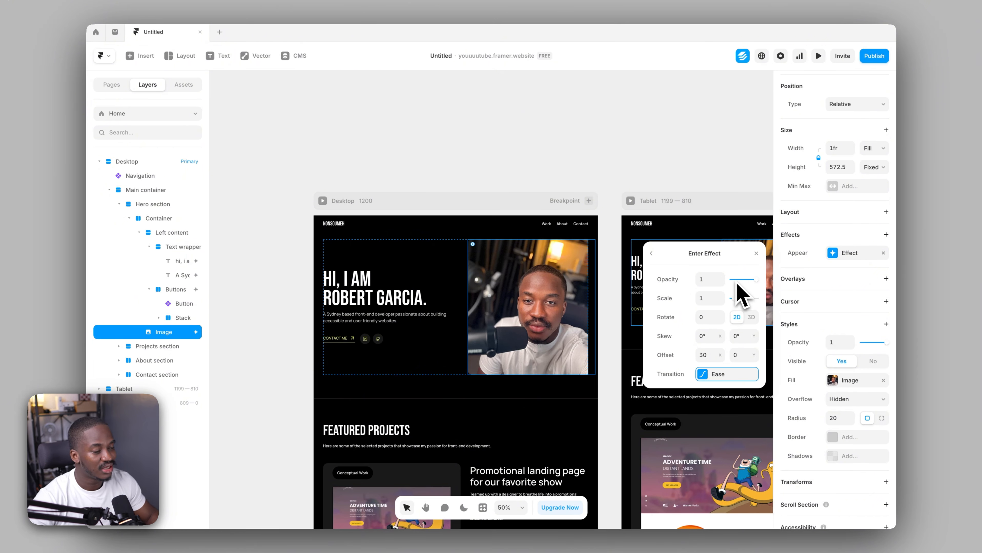
pyautogui.moveTo(737, 282); pyautogui.dragTo(727, 279)
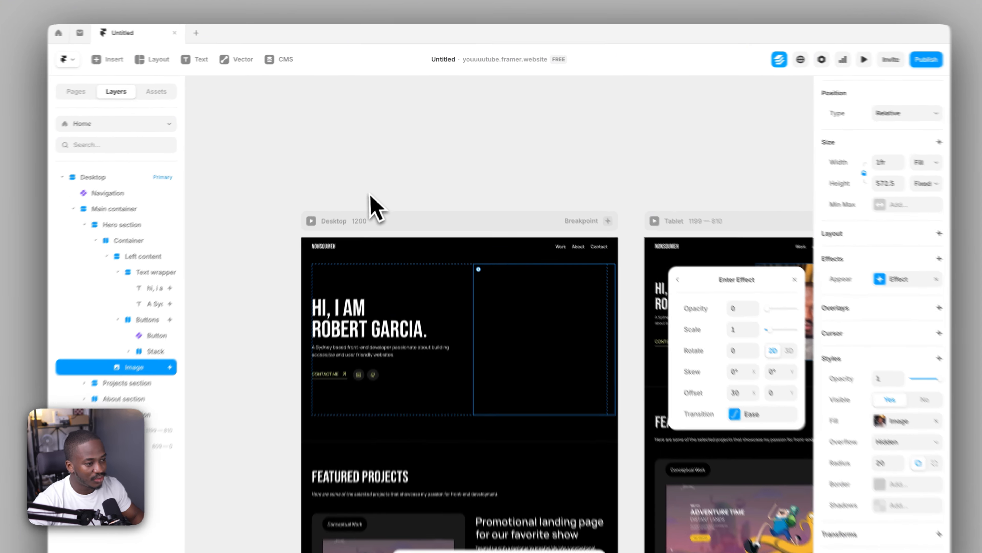
# Preview the desktop breakpoint and reload it repeatedly to examine how the hero image and text animate in together
pyautogui.click(353, 201)
pyautogui.click(304, 234)
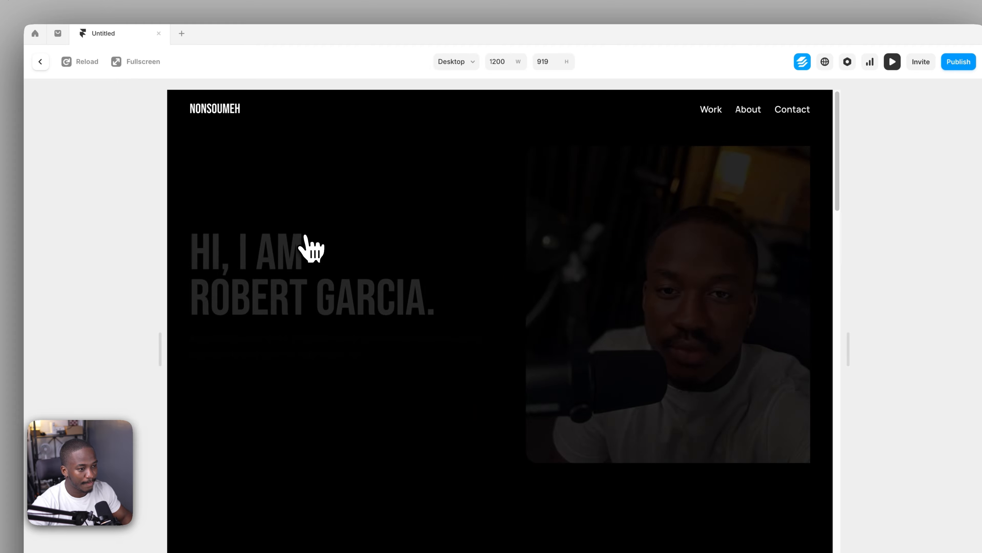
pyautogui.click(82, 62)
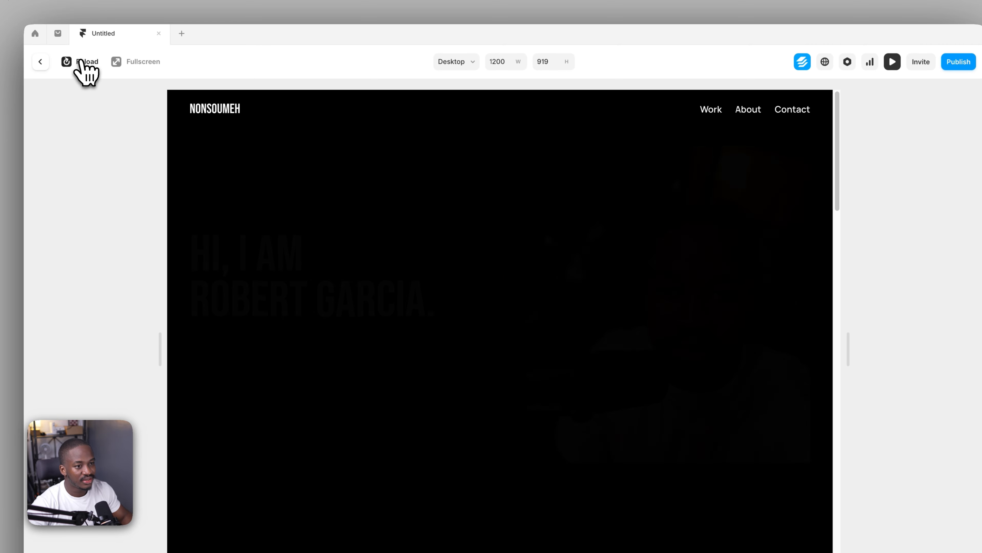
pyautogui.click(83, 62)
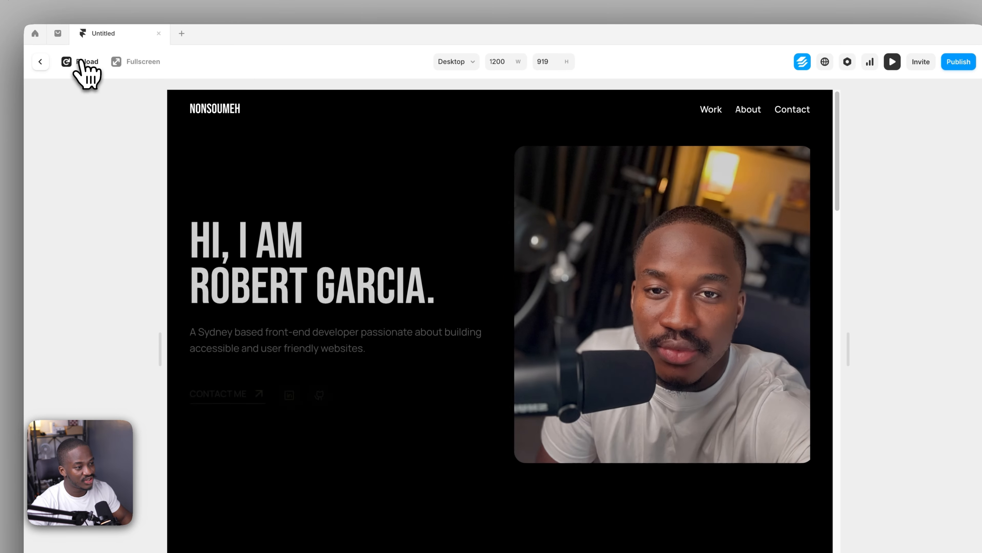
pyautogui.click(83, 62)
pyautogui.click(82, 62)
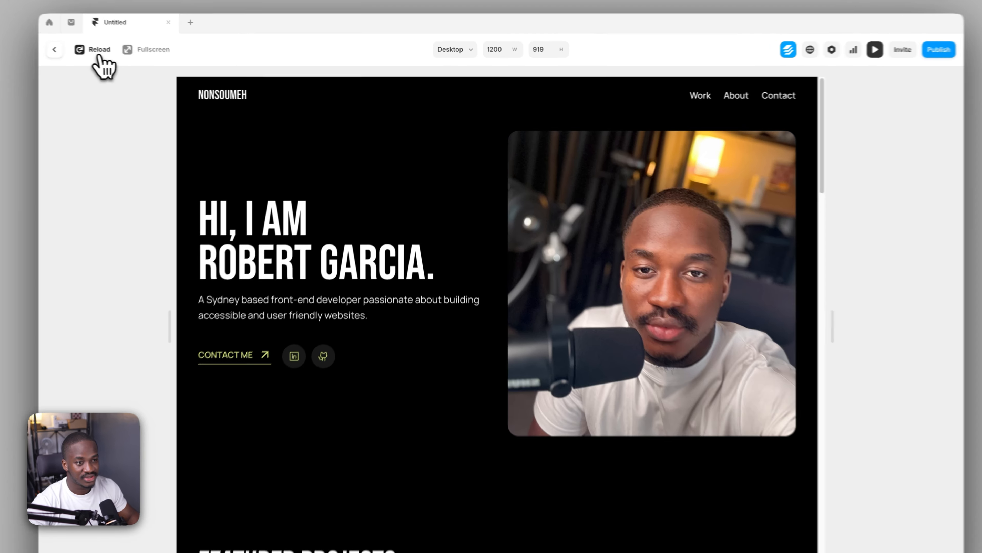
pyautogui.click(138, 58)
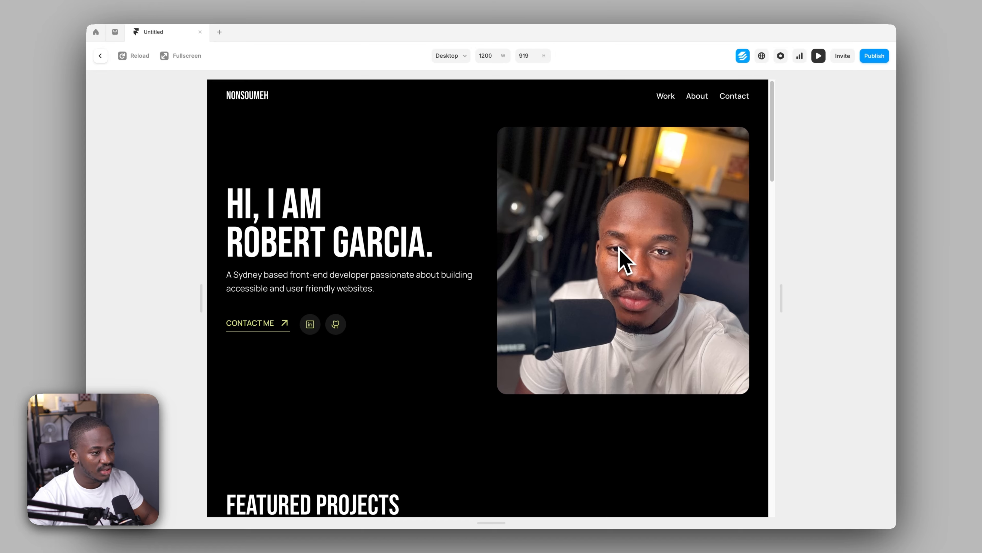
pyautogui.click(131, 55)
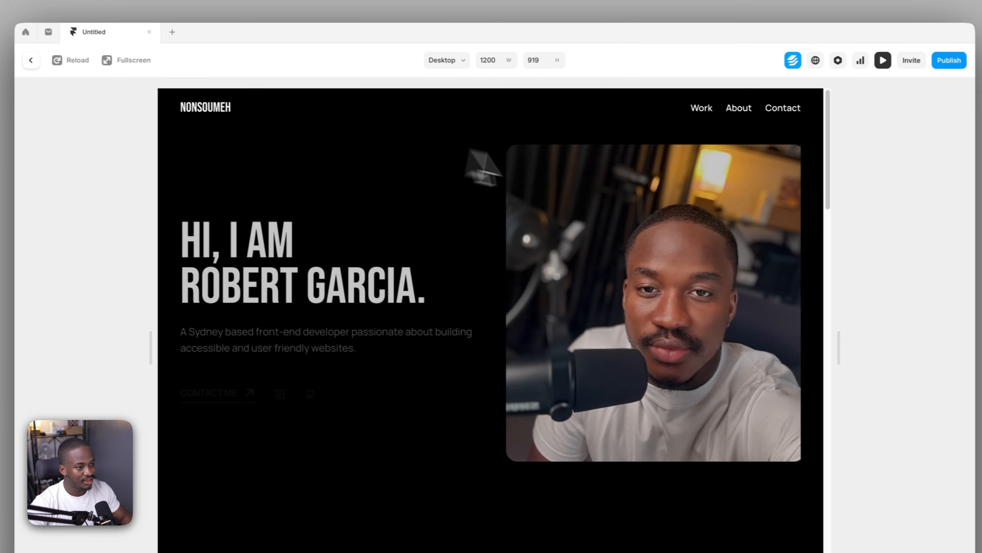
pyautogui.click(83, 61)
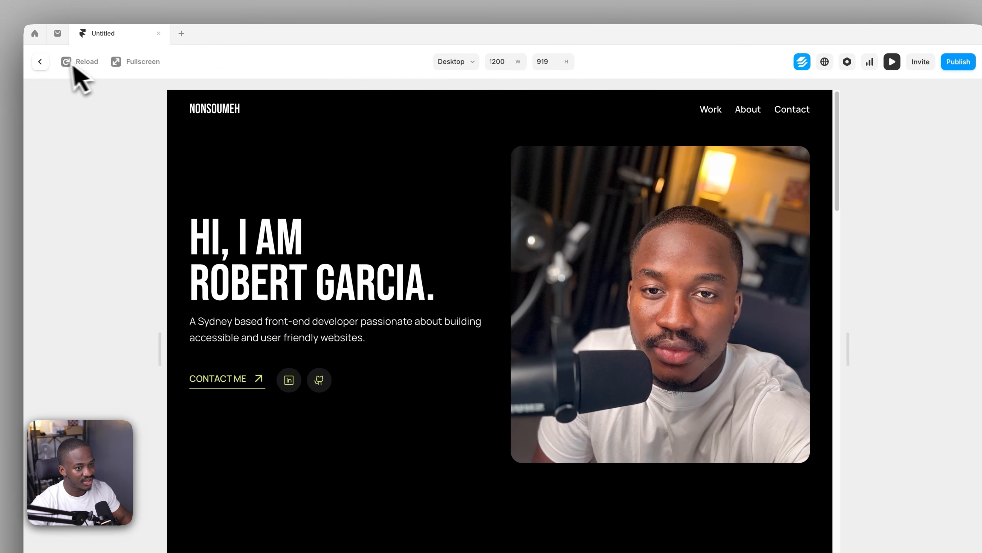
pyautogui.click(93, 62)
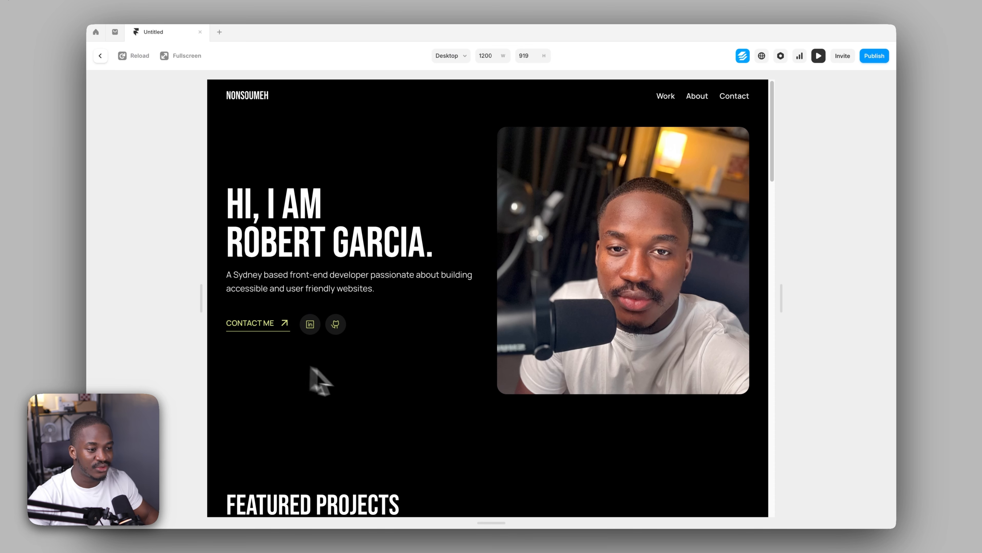
# Scroll the preview towards the featured projects and back up, and return to the canvas
pyautogui.scroll(-2, 455, 388)
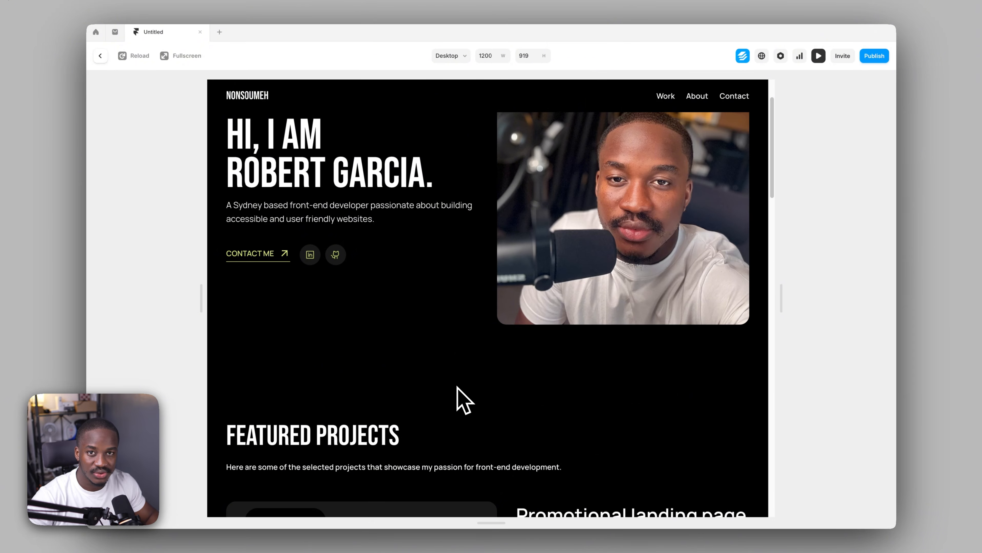
pyautogui.scroll(2, 457, 388)
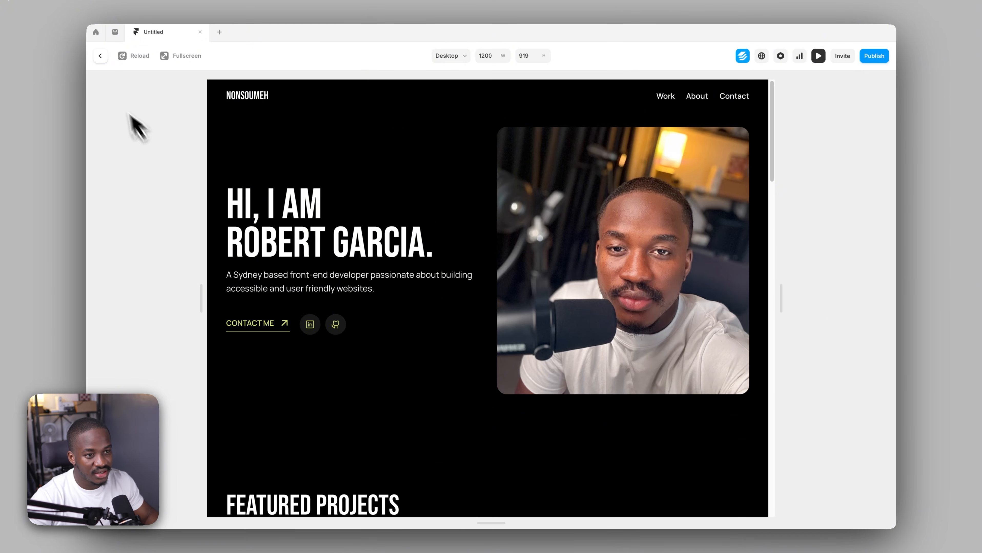
pyautogui.click(100, 56)
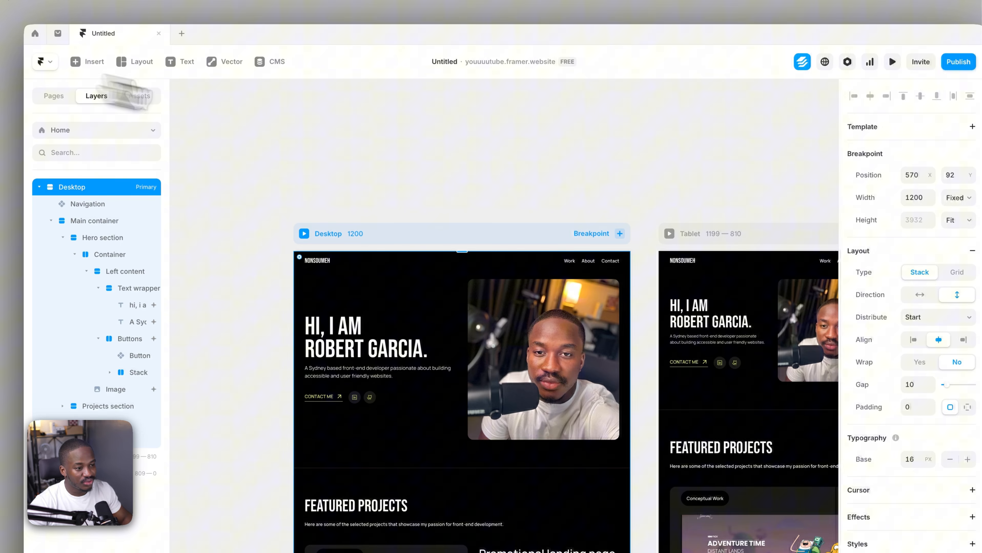
pyautogui.click(461, 163)
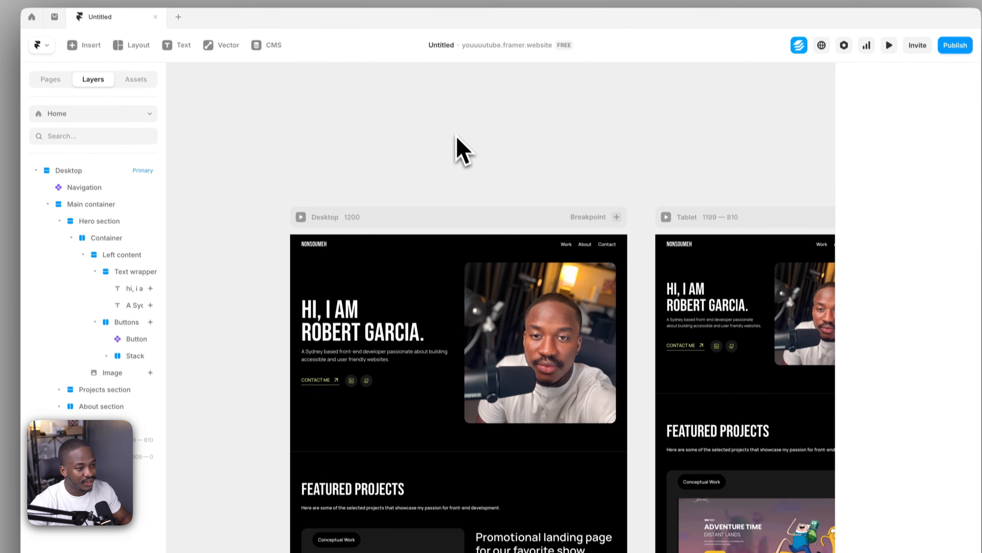
# Adjust the delay of the desktop hero image's enter transition in its Appear effect
pyautogui.click(535, 353)
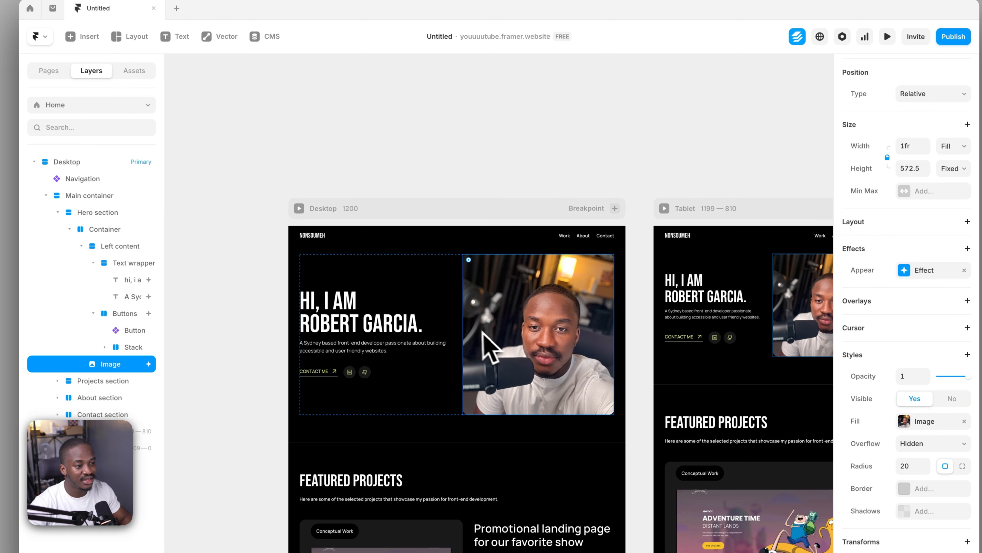
pyautogui.click(465, 316)
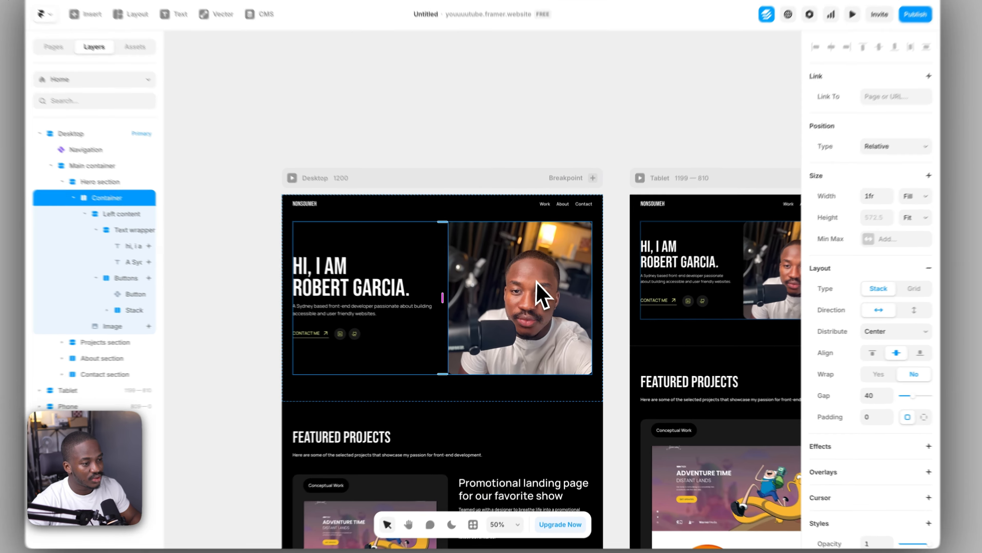
pyautogui.click(537, 306)
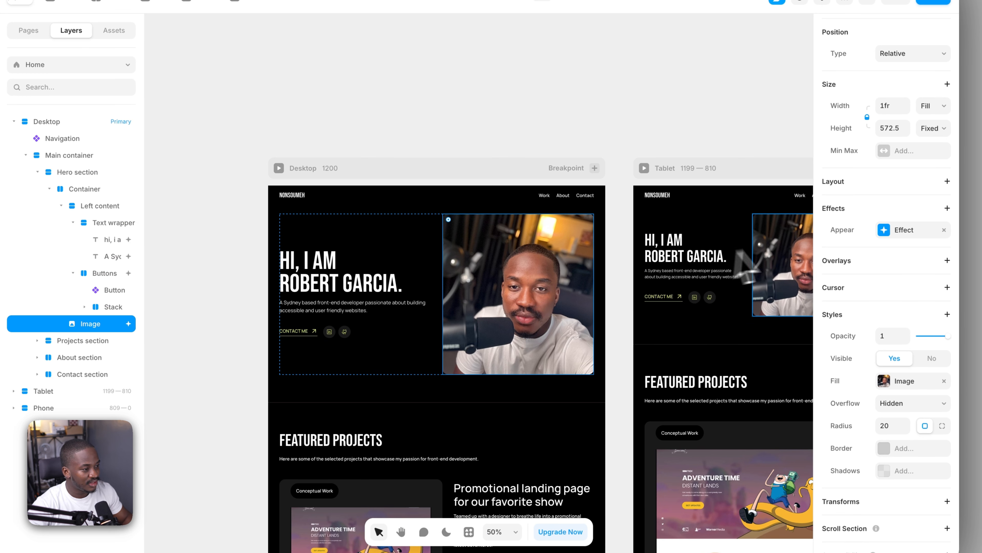
pyautogui.click(886, 234)
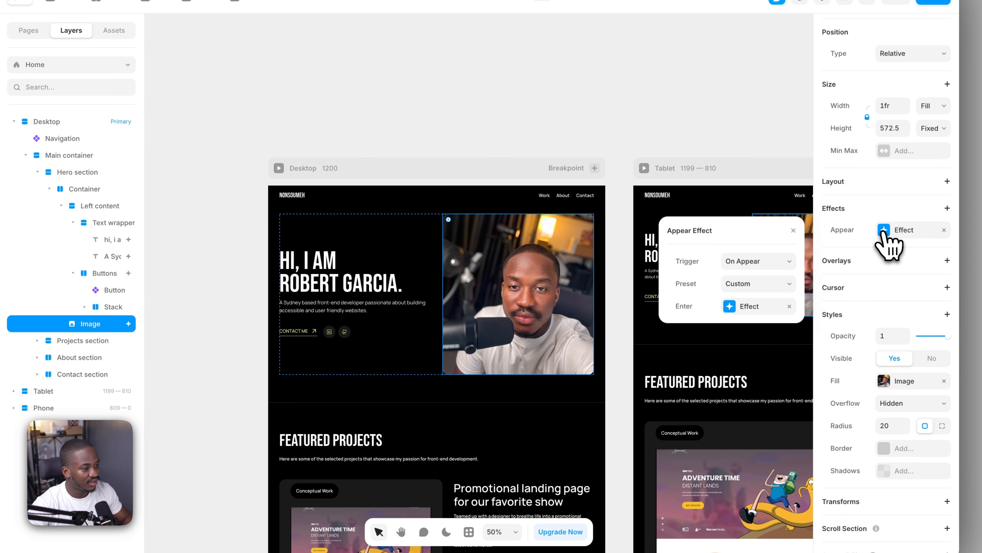
pyautogui.click(732, 307)
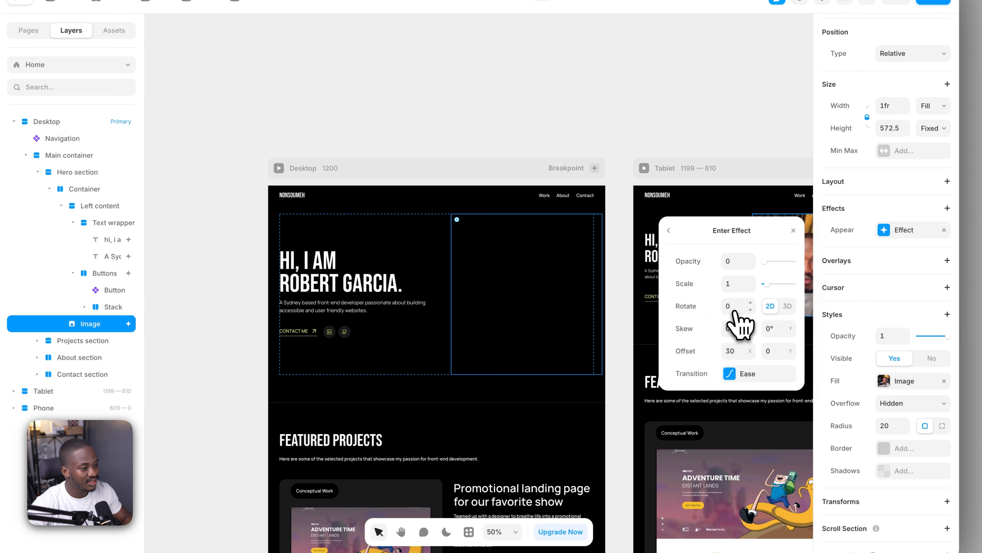
pyautogui.click(738, 377)
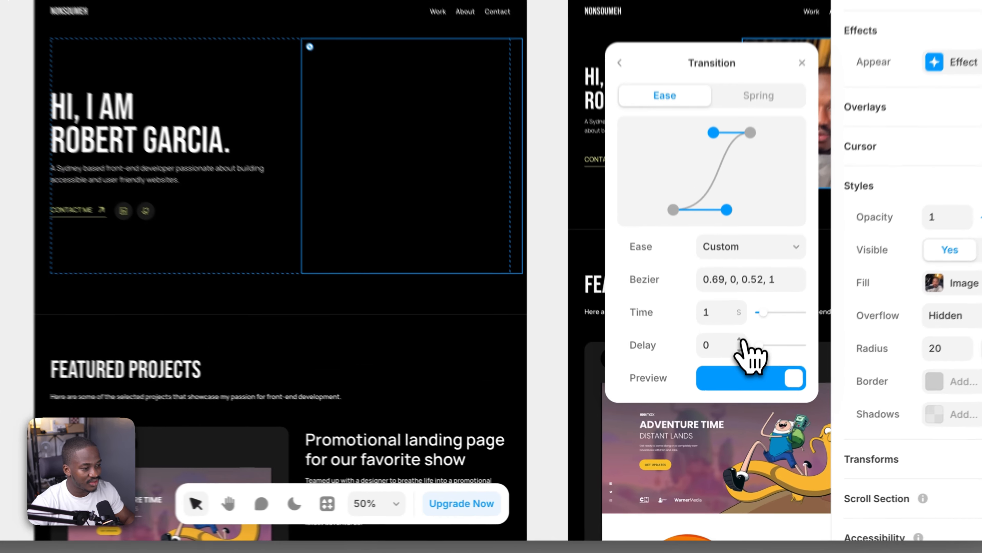
pyautogui.click(720, 413)
pyautogui.click(720, 413)
pyautogui.click(720, 414)
pyautogui.click(741, 335)
pyautogui.click(741, 335)
pyautogui.click(741, 335)
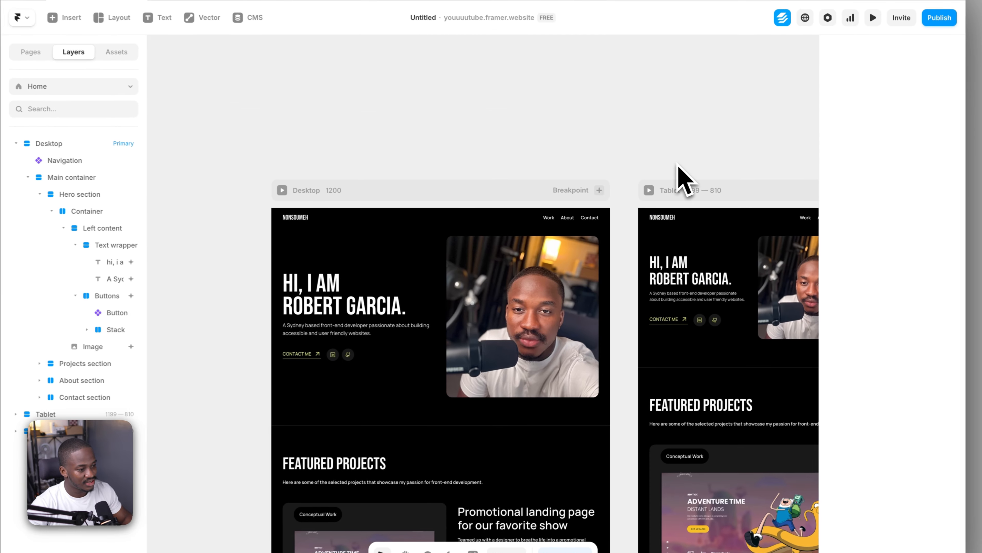
# Set the overflow of the desktop hero section's container to Visible
pyautogui.click(435, 377)
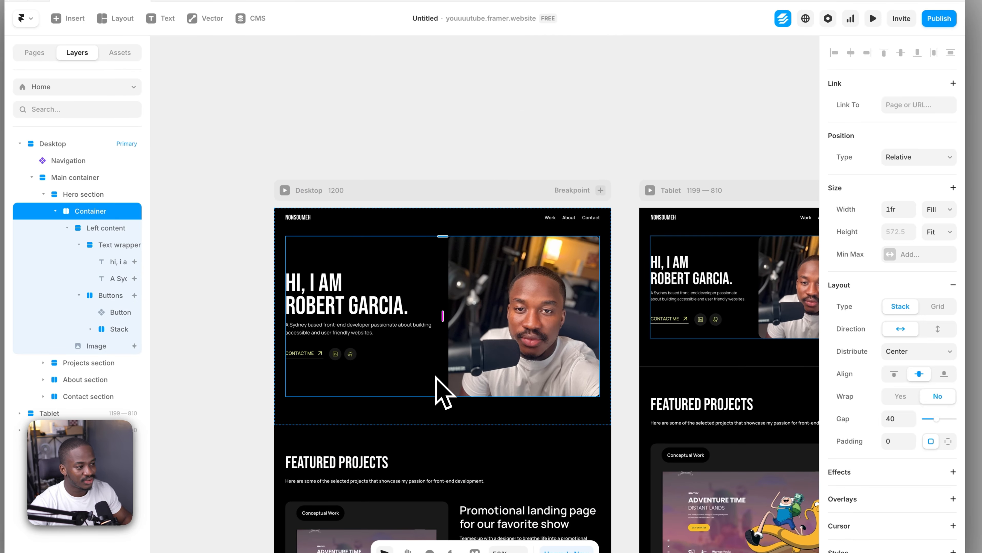
pyautogui.scroll(-6, 942, 326)
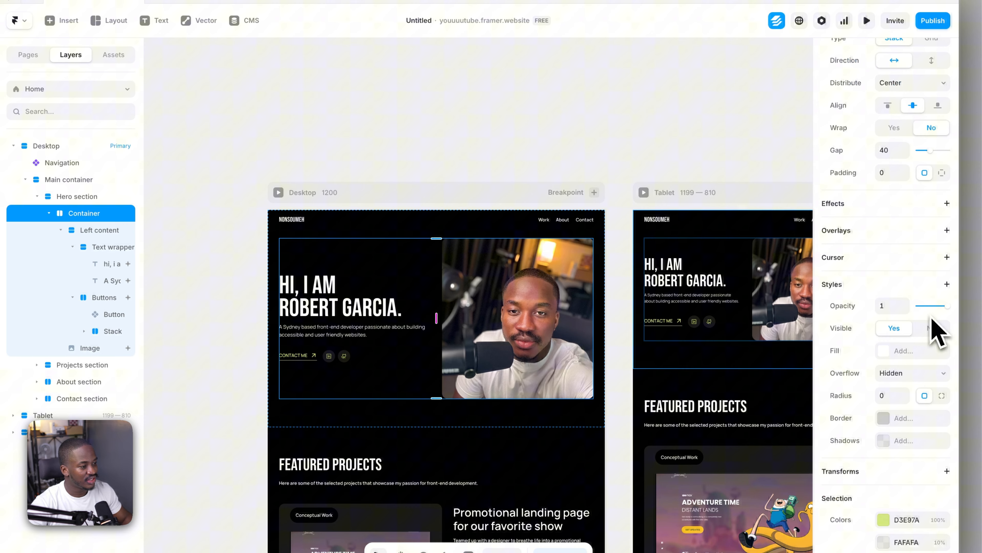
pyautogui.scroll(-3, 933, 329)
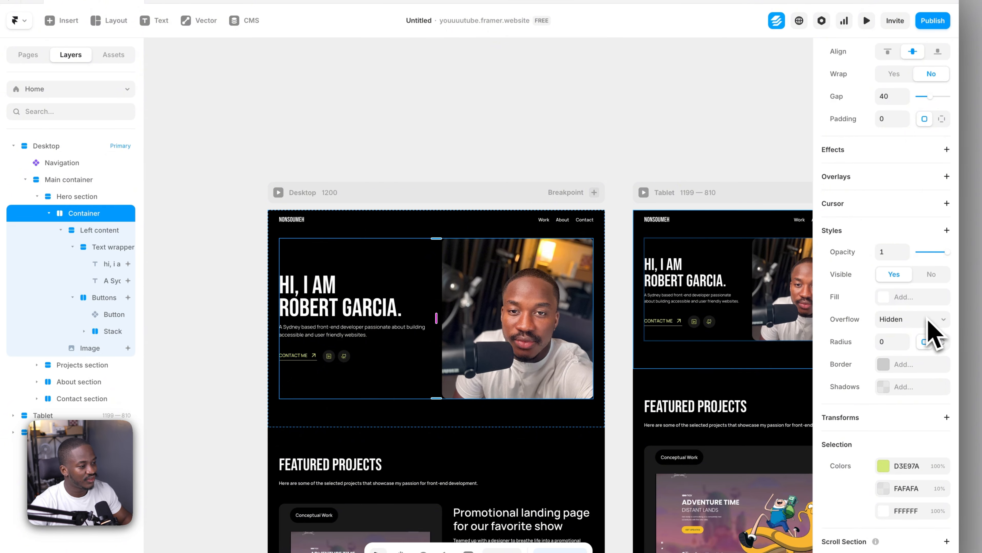
pyautogui.scroll(-1, 853, 316)
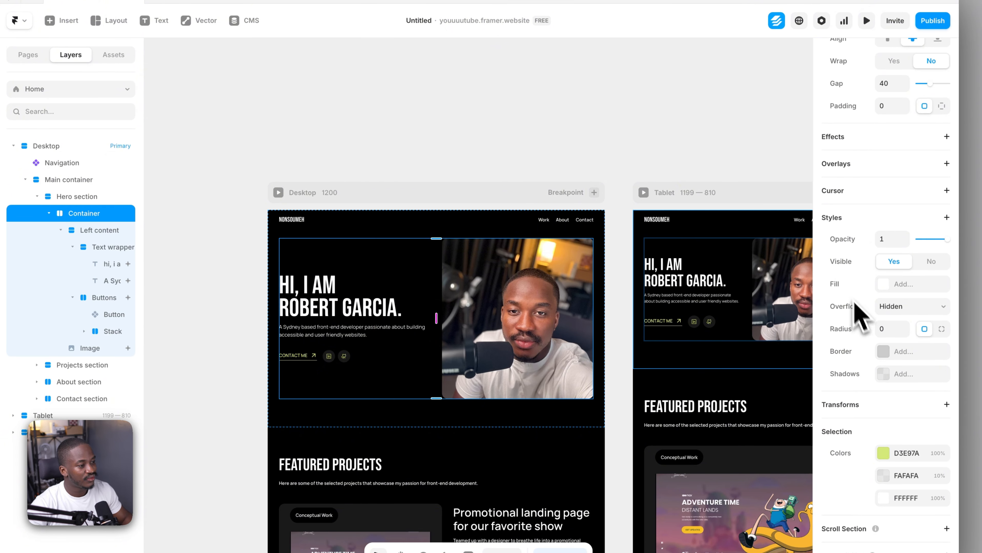
pyautogui.click(898, 306)
pyautogui.click(894, 294)
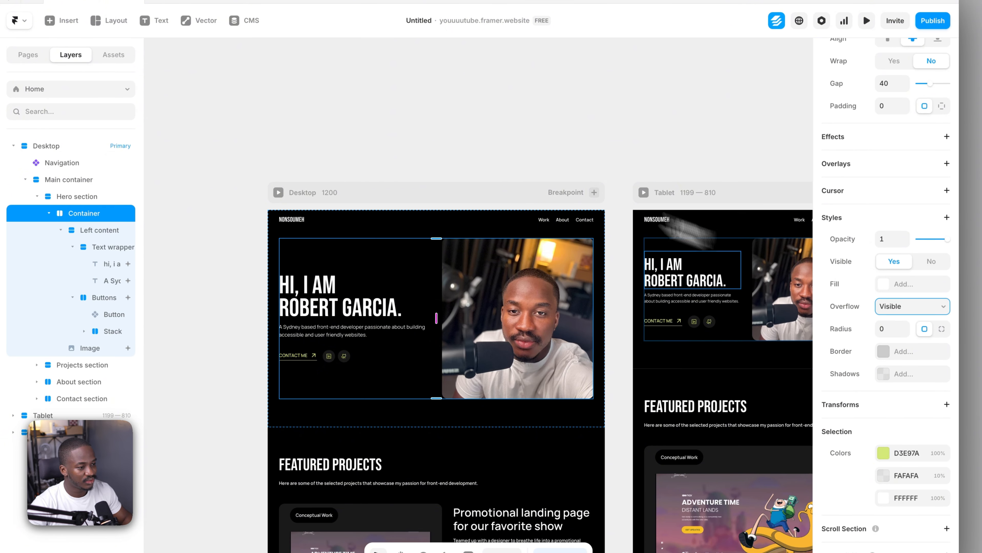
pyautogui.click(454, 151)
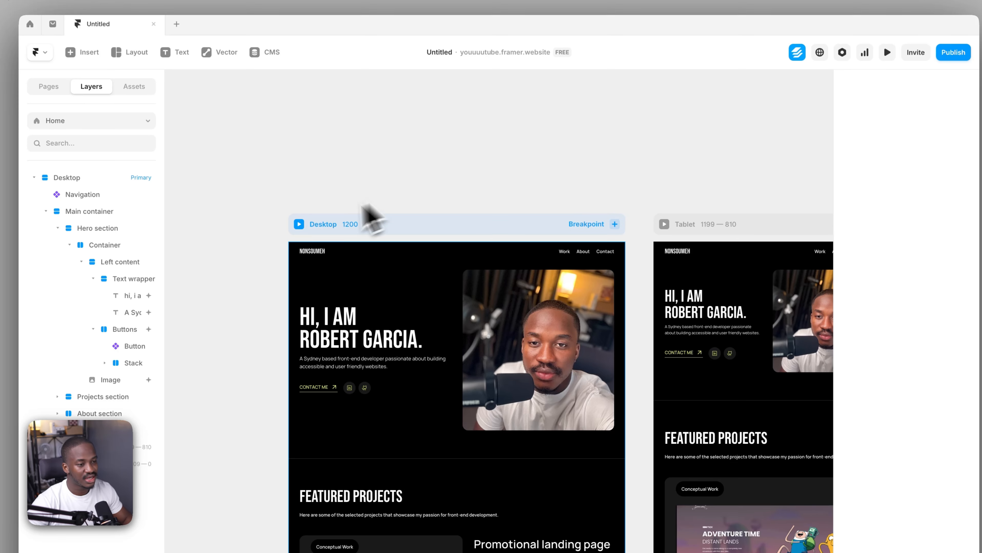
# Preview the desktop breakpoint and reload it to examine the hero image's entrance, then return to the canvas
pyautogui.click(299, 225)
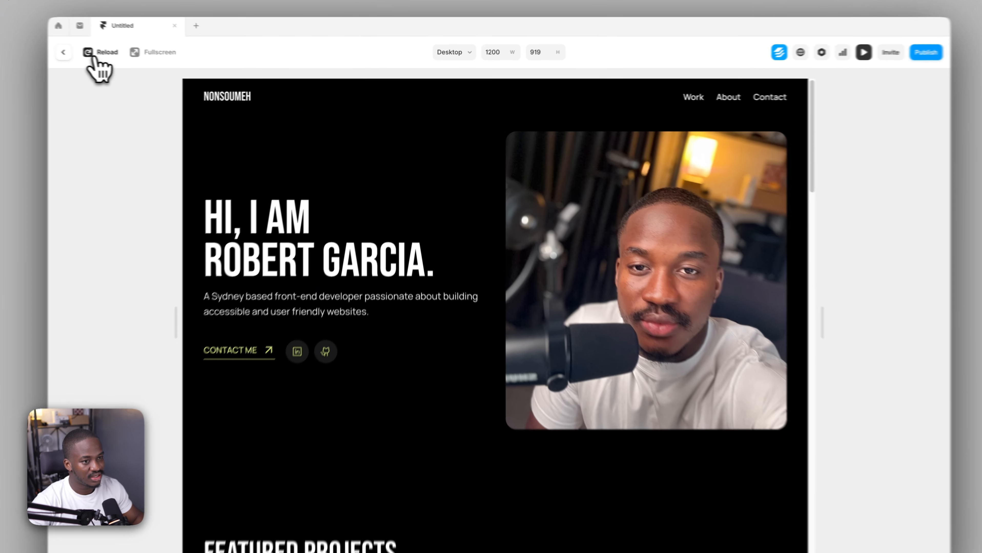
pyautogui.click(128, 56)
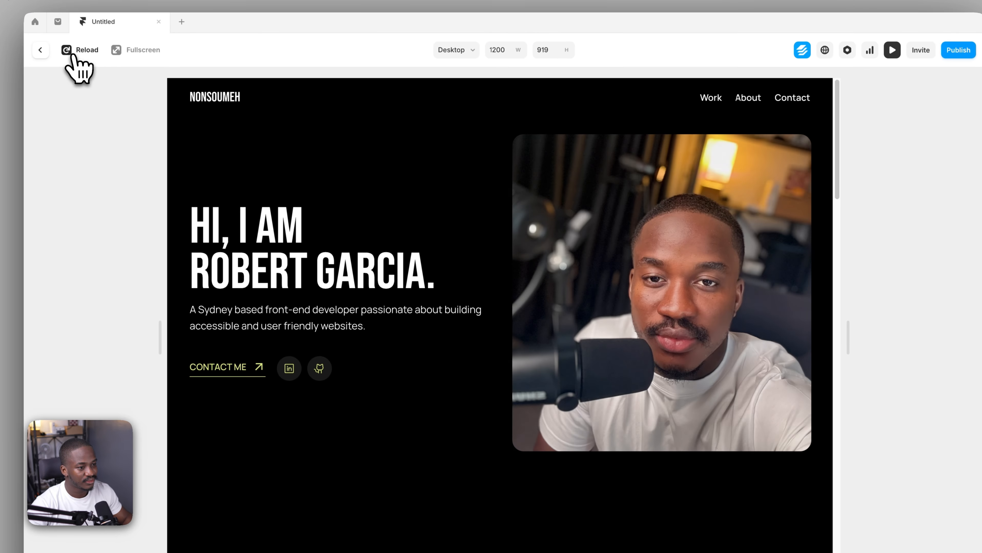
pyautogui.click(73, 56)
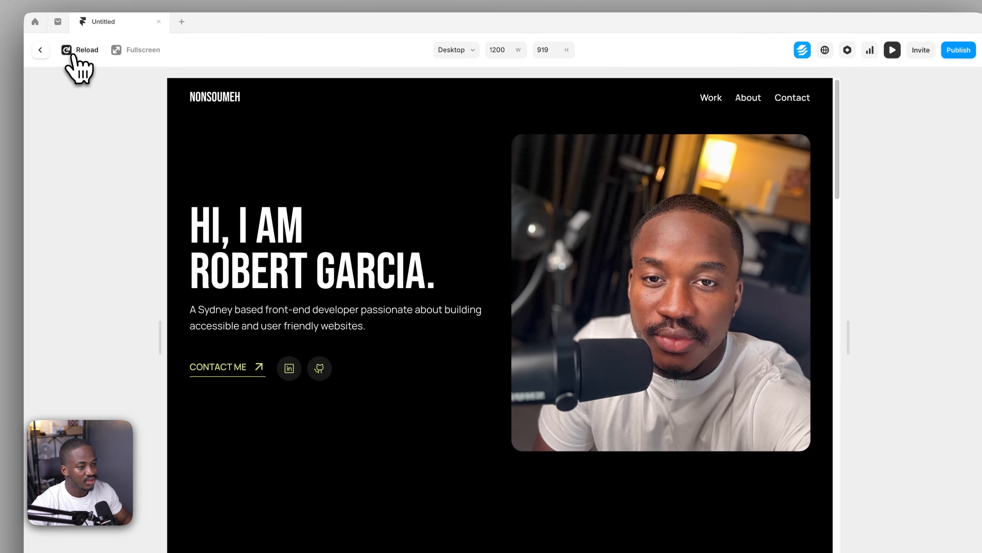
pyautogui.click(40, 50)
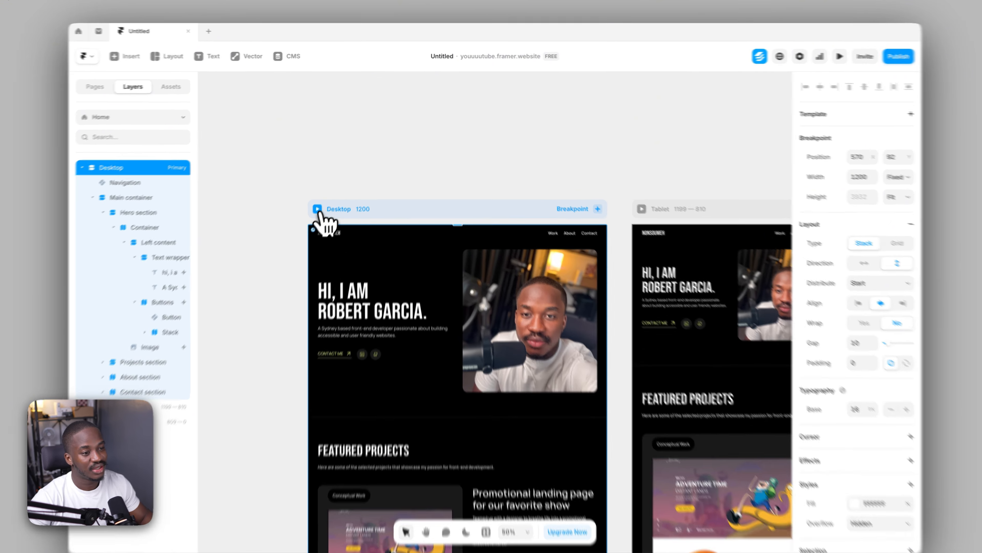
# Replay the desktop preview, inspect the Featured Projects heading and its paragraph further down, and return to the canvas
pyautogui.click(323, 200)
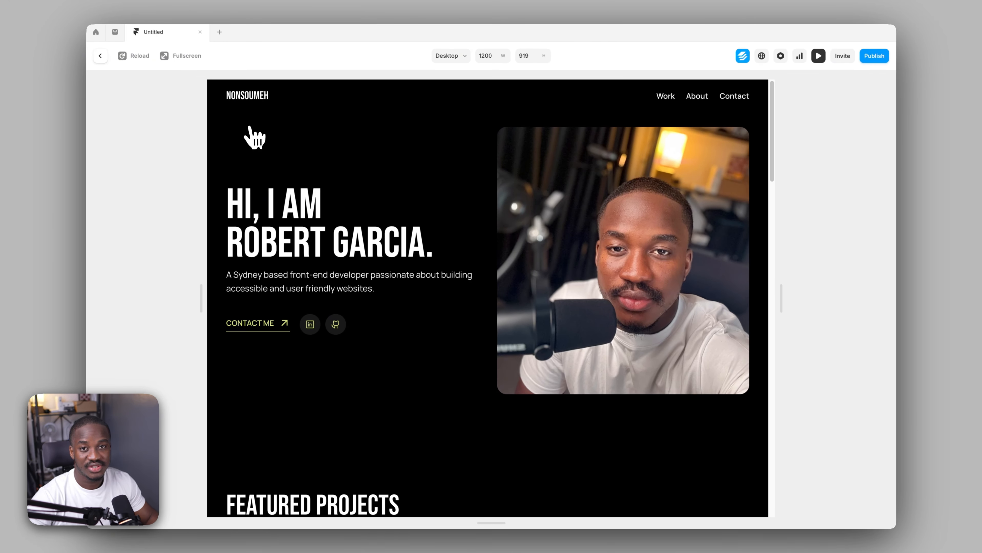
pyautogui.click(126, 58)
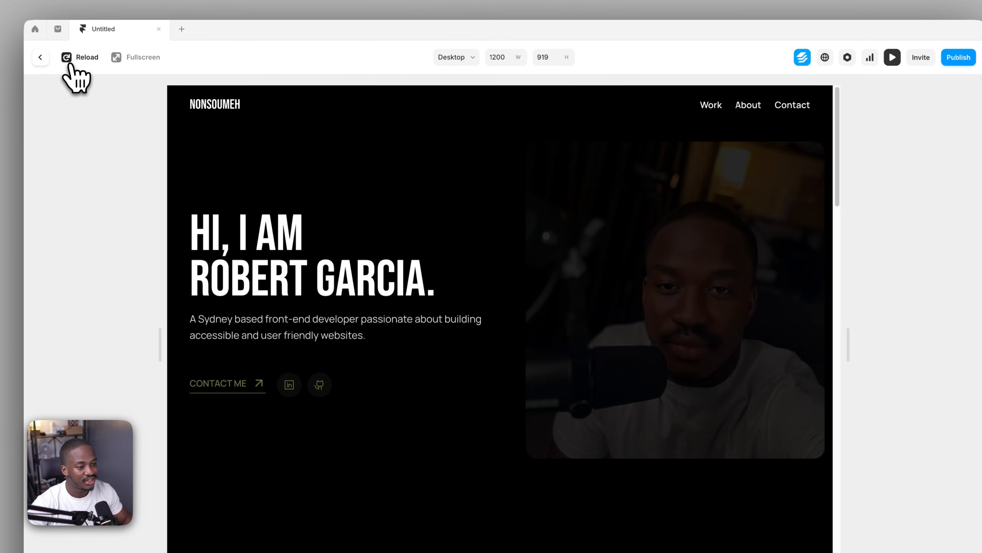
pyautogui.scroll(-3, 432, 317)
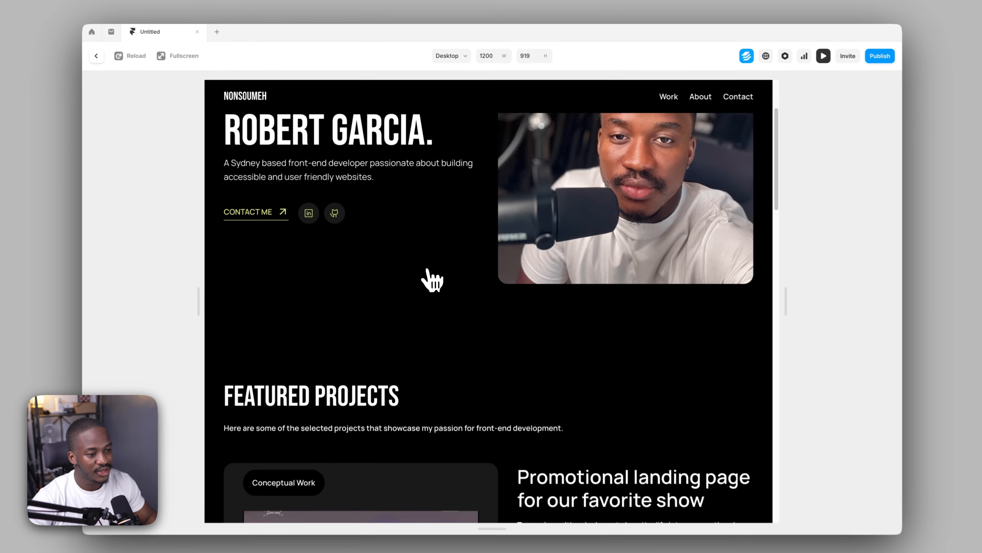
pyautogui.scroll(-3, 432, 280)
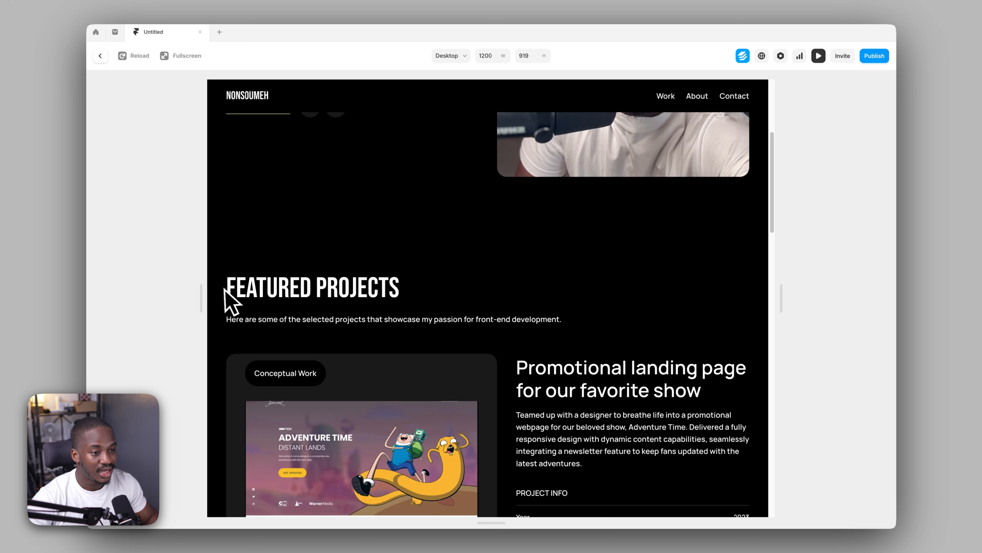
pyautogui.moveTo(228, 302); pyautogui.dragTo(422, 291)
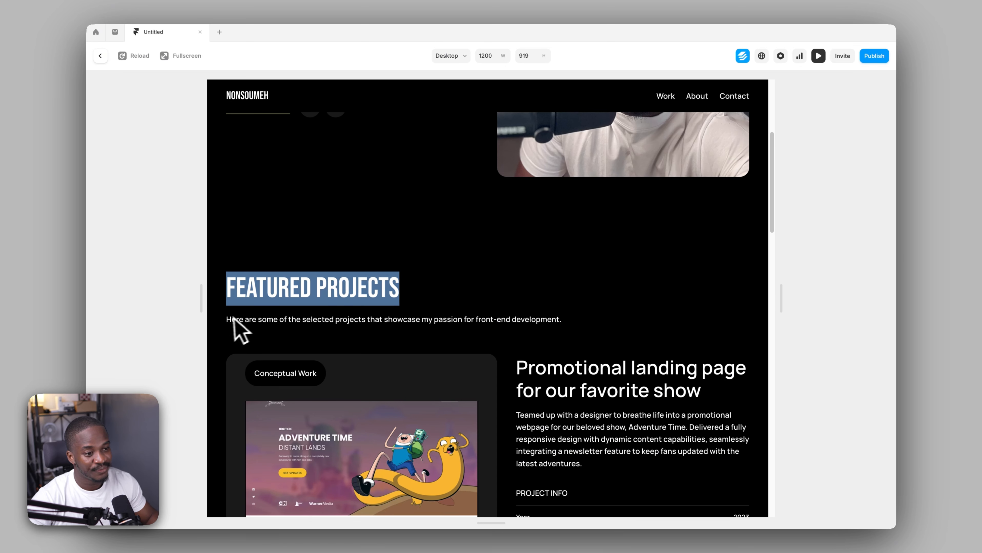
pyautogui.moveTo(227, 320); pyautogui.dragTo(531, 316)
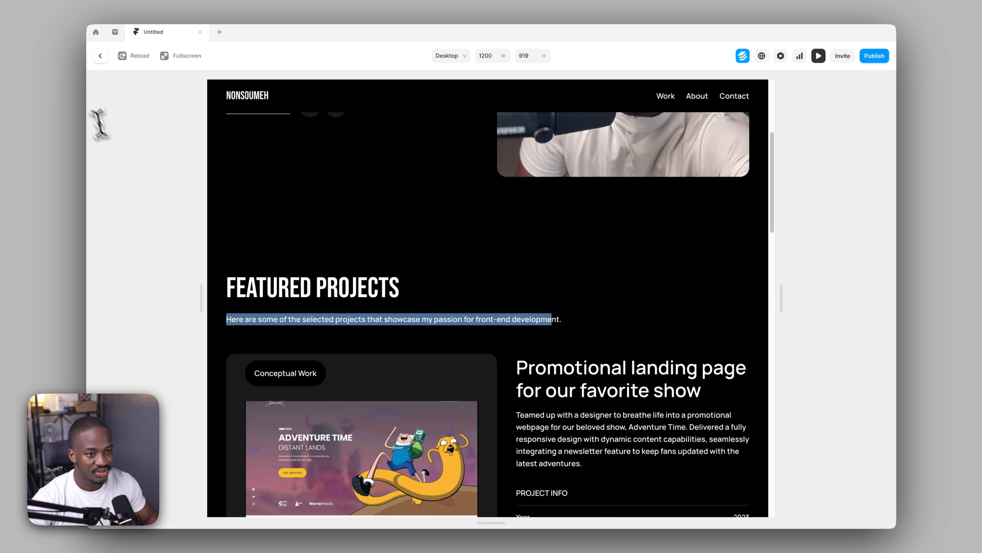
pyautogui.scroll(6, 300, 195)
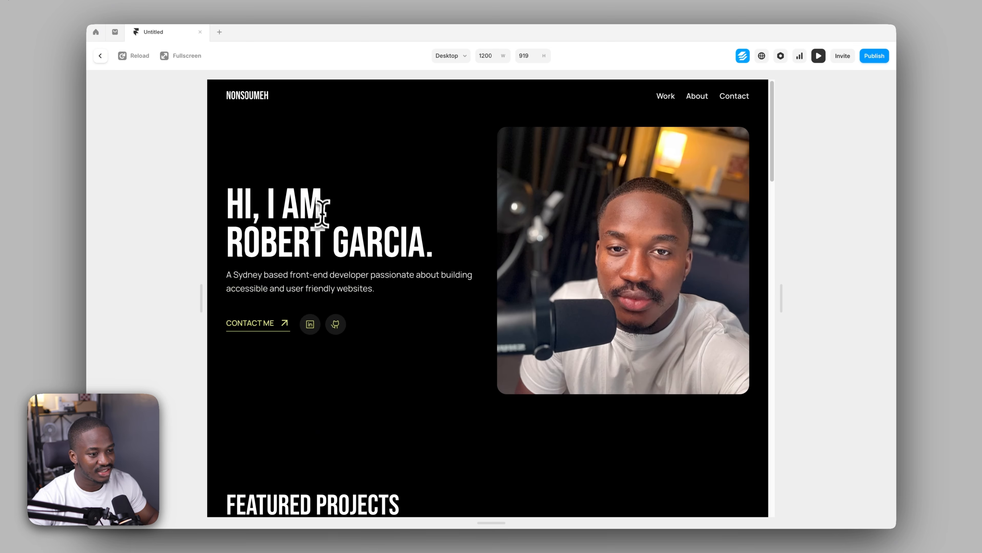
pyautogui.click(101, 57)
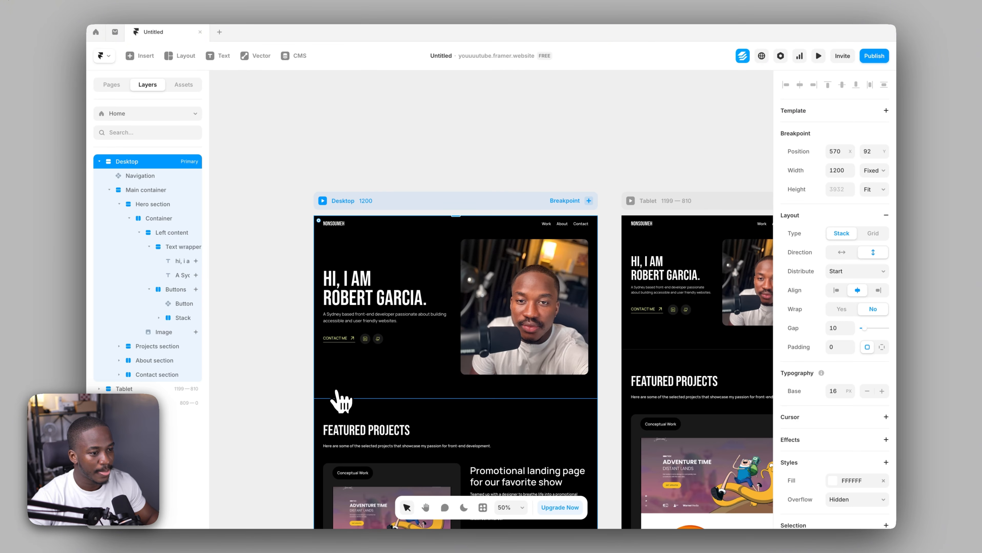
# Preview the desktop page in full screen and normal size to compare how much of the view the hero section fills
pyautogui.click(278, 355)
pyautogui.scroll(-2, 279, 355)
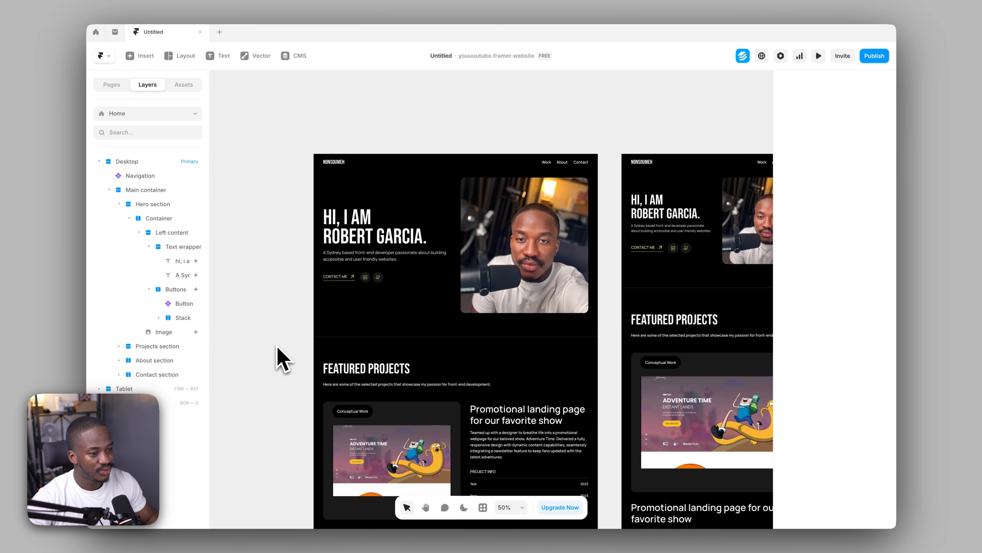
pyautogui.click(361, 326)
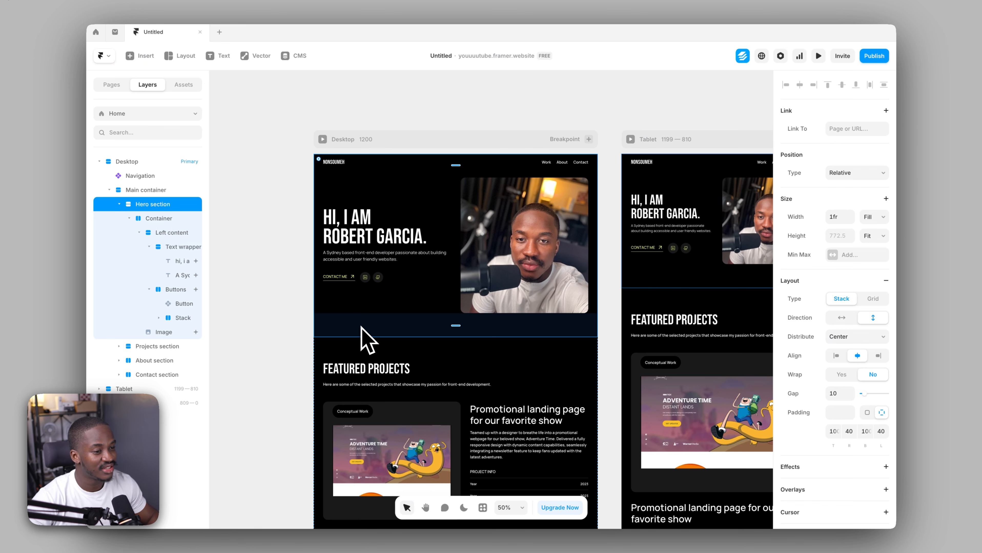
pyautogui.click(323, 140)
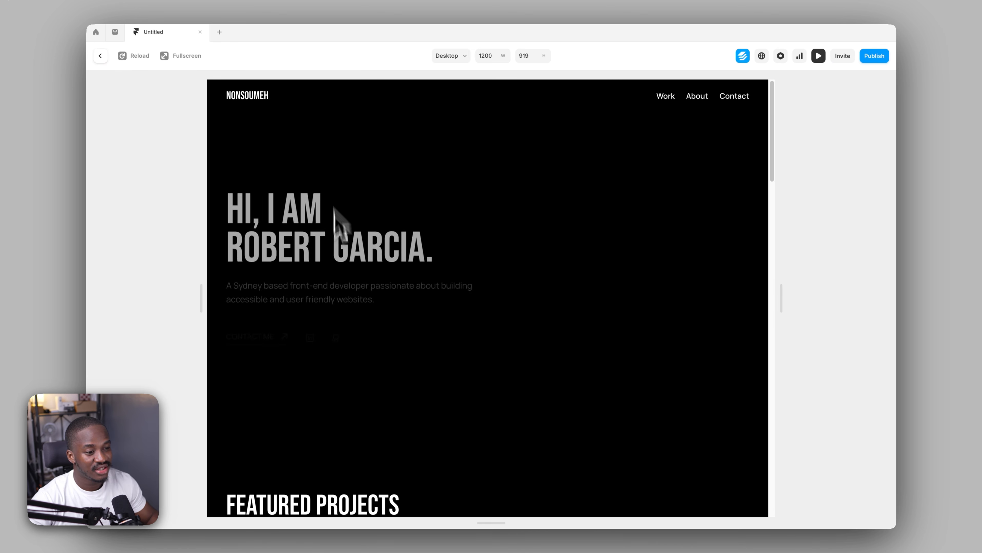
pyautogui.click(170, 57)
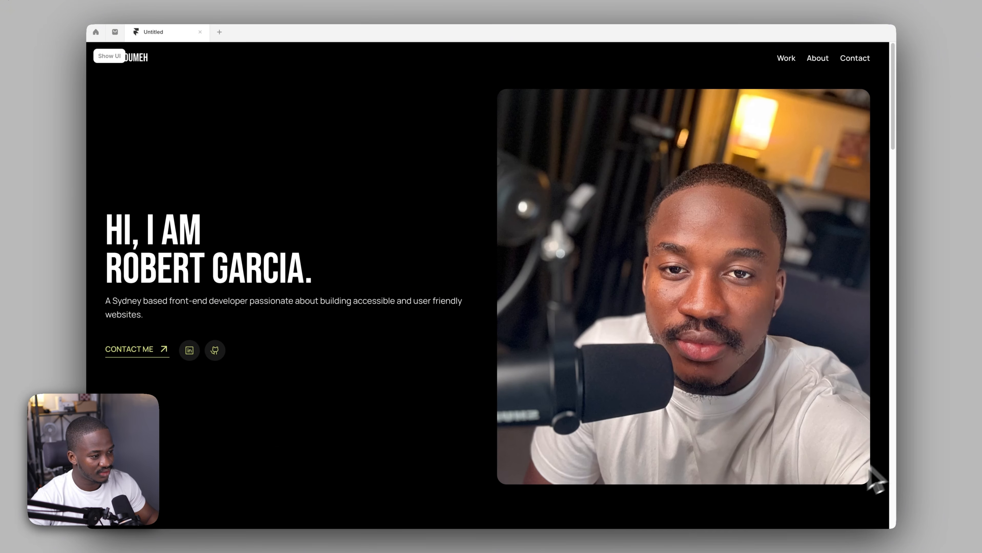
pyautogui.click(110, 56)
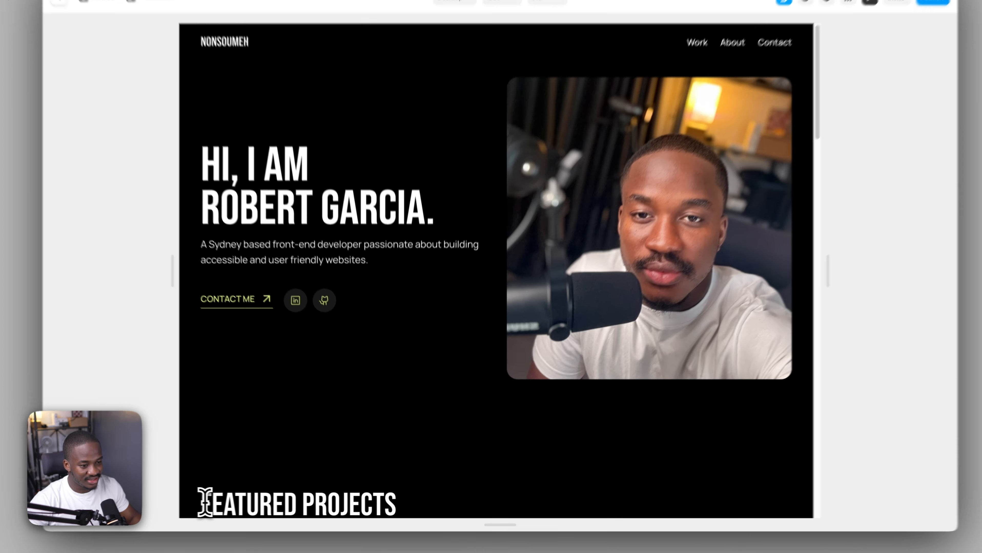
pyautogui.moveTo(229, 506); pyautogui.dragTo(396, 508)
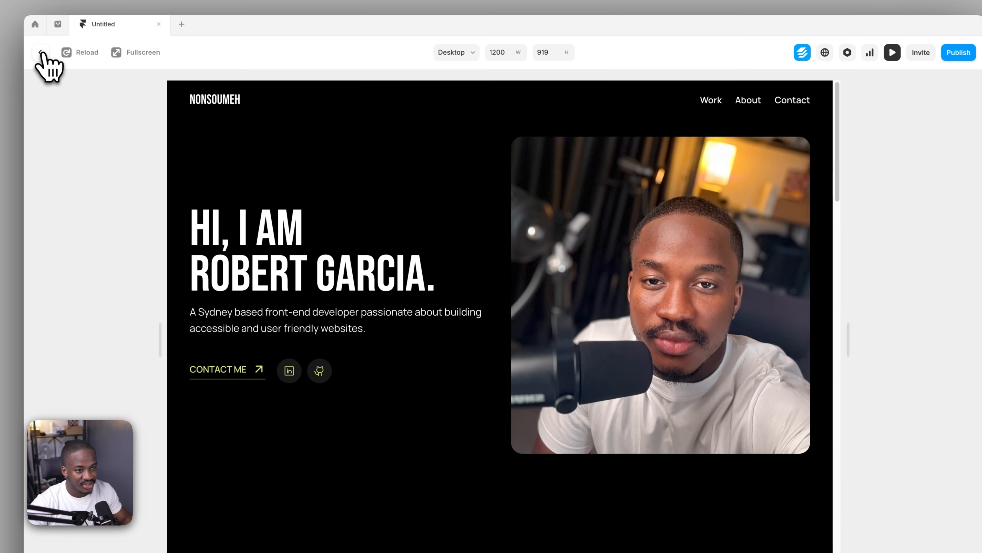
pyautogui.click(41, 52)
# Set the desktop hero section's height to 100vh with the Viewport sizing option
pyautogui.click(244, 381)
pyautogui.click(316, 378)
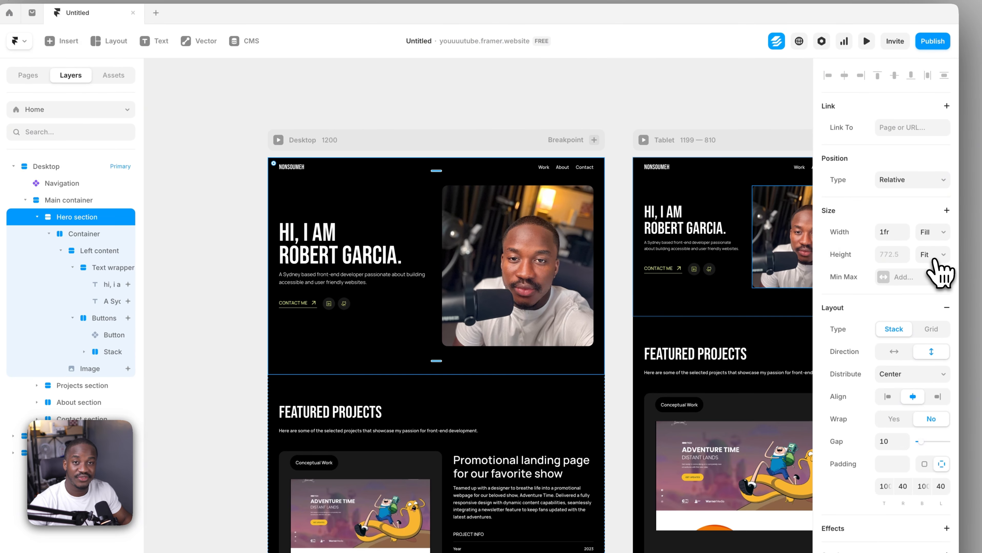
pyautogui.click(926, 258)
pyautogui.click(925, 267)
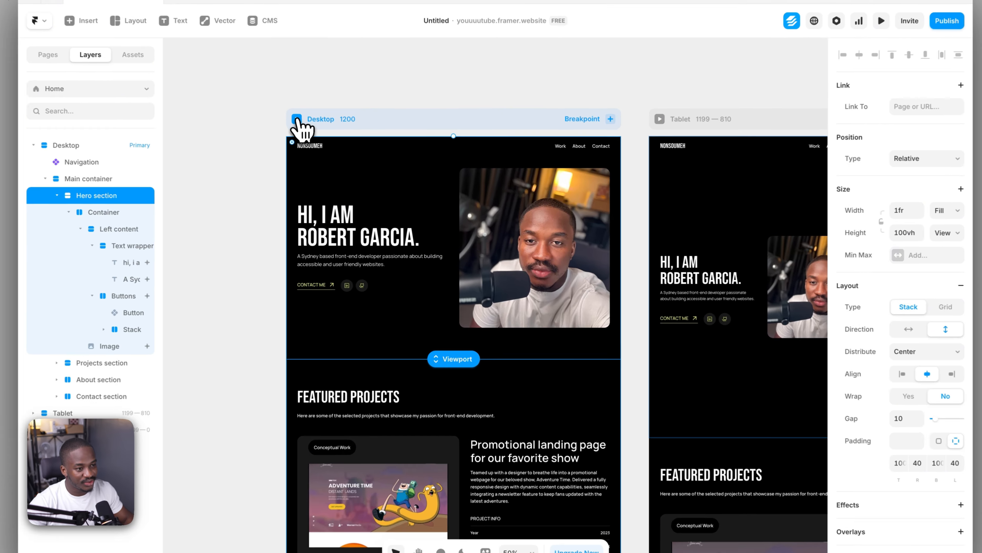
# Check the viewport-height hero section in the desktop preview and in full screen, and return to the canvas
pyautogui.click(322, 139)
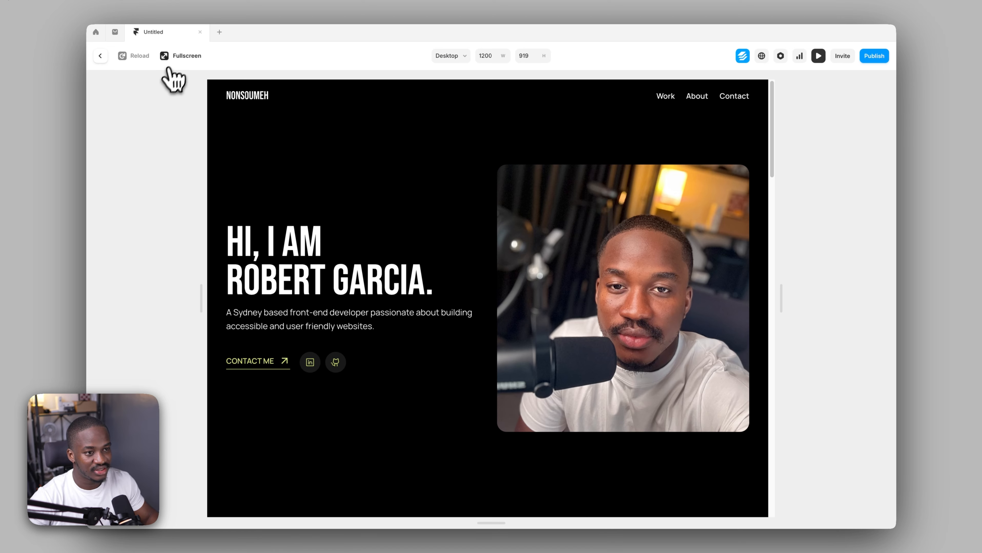
pyautogui.click(172, 56)
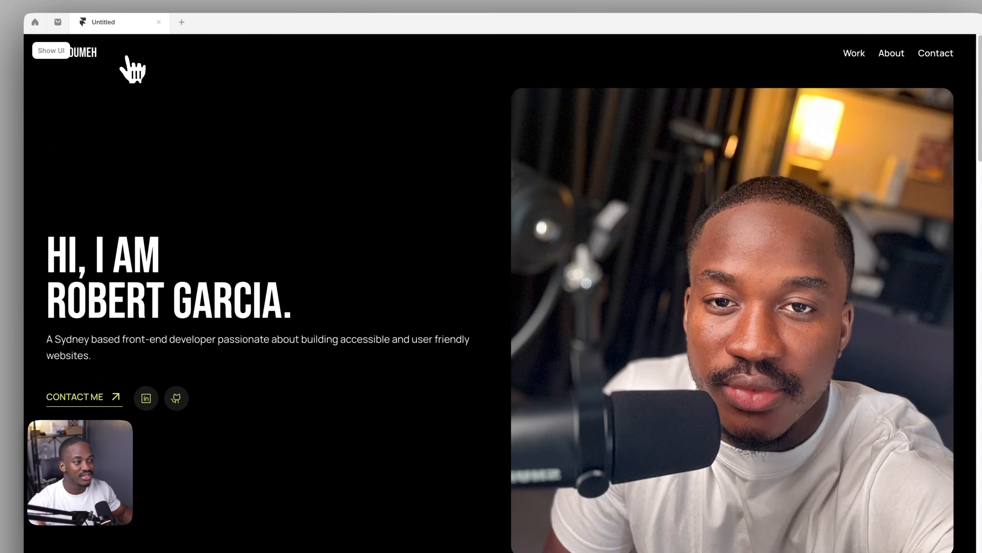
pyautogui.click(51, 51)
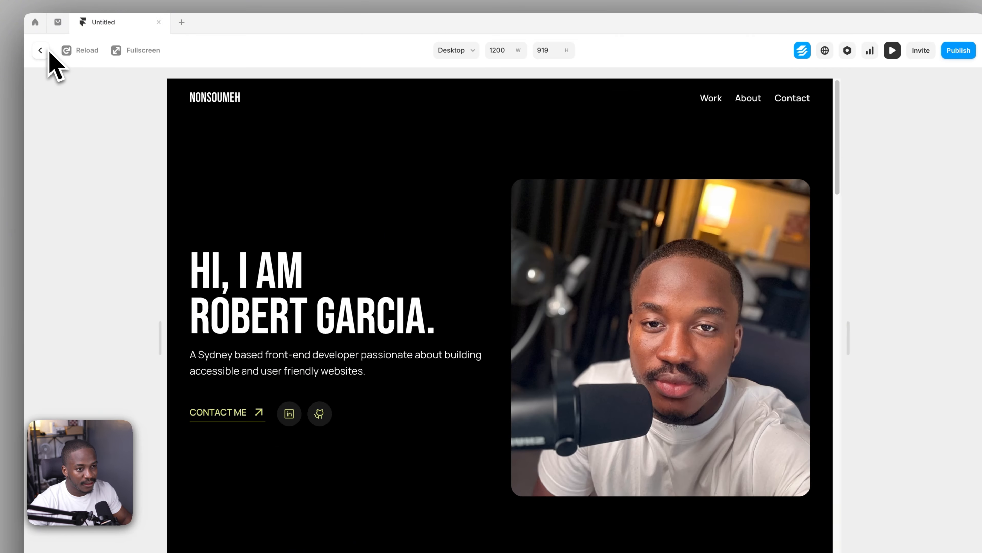
pyautogui.click(39, 49)
# Add a Scroll Animation effect to the desktop Featured Projects heading
pyautogui.click(234, 238)
pyautogui.scroll(-4, 234, 238)
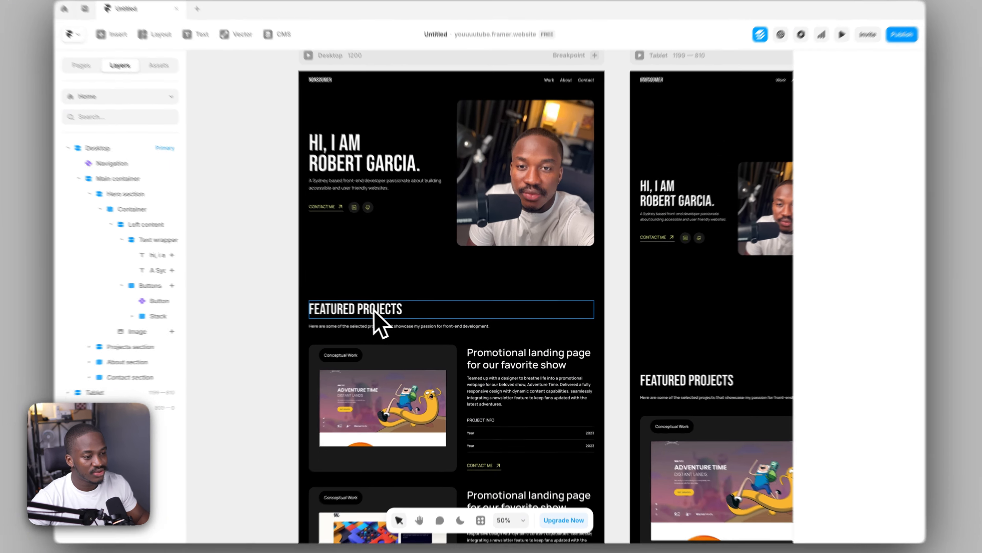
pyautogui.click(396, 311)
pyautogui.scroll(-3, 884, 317)
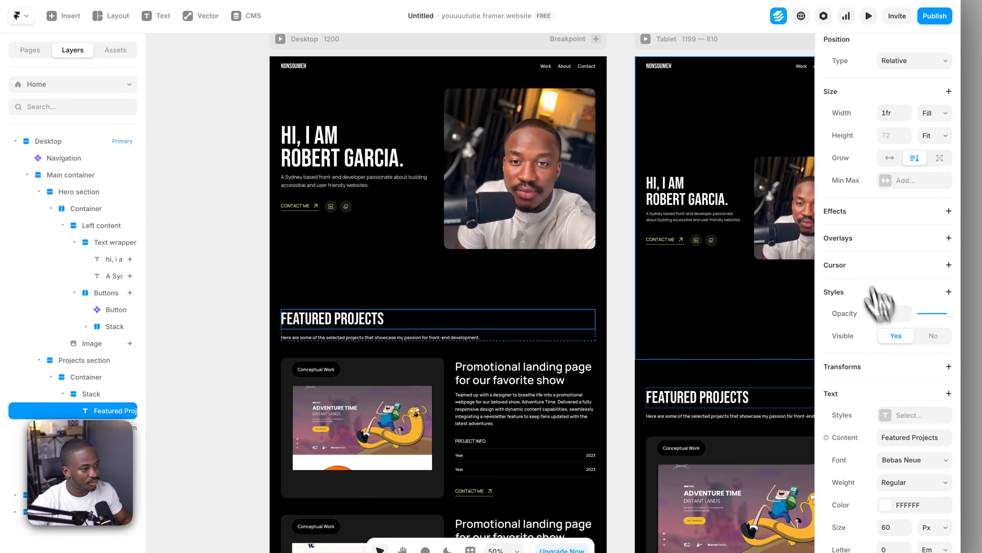
pyautogui.click(851, 205)
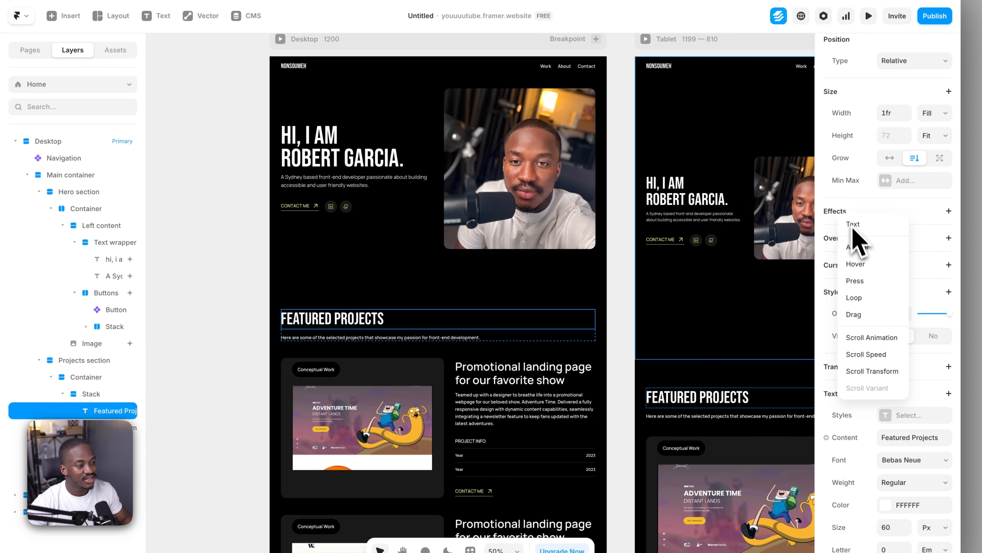
pyautogui.click(876, 338)
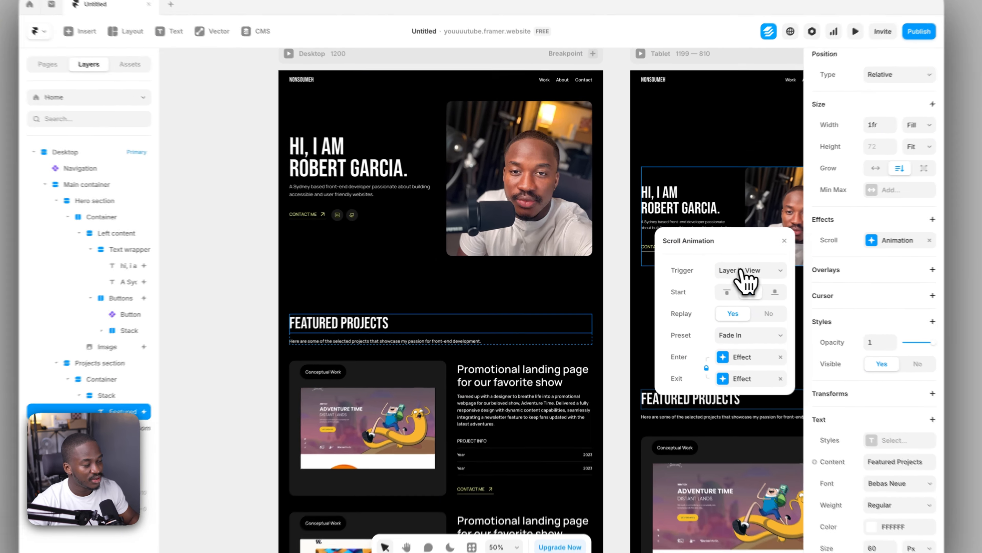
# Examine the trigger options of the heading's Scroll Animation and compare the heading layer with its surrounding Projects section
pyautogui.click(721, 266)
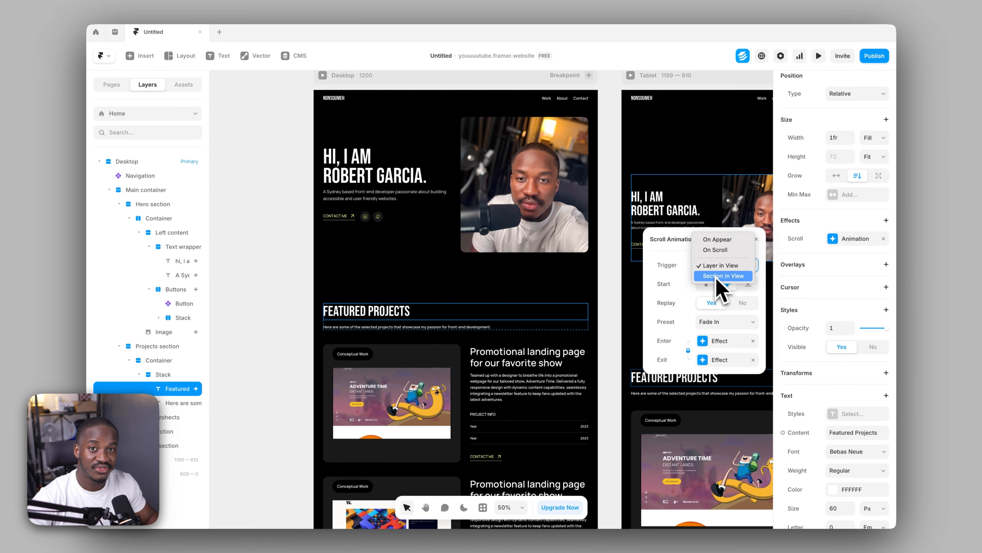
pyautogui.click(671, 260)
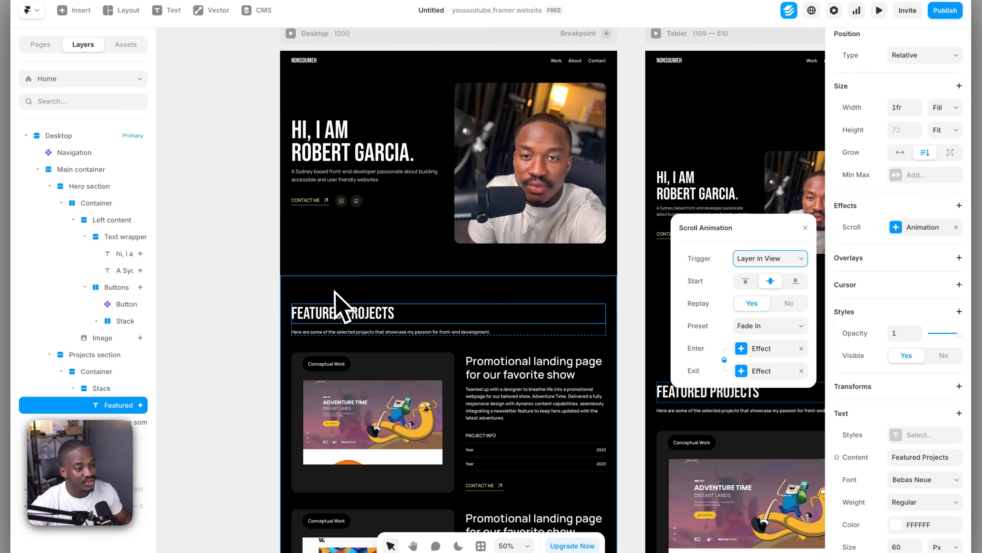
pyautogui.click(334, 294)
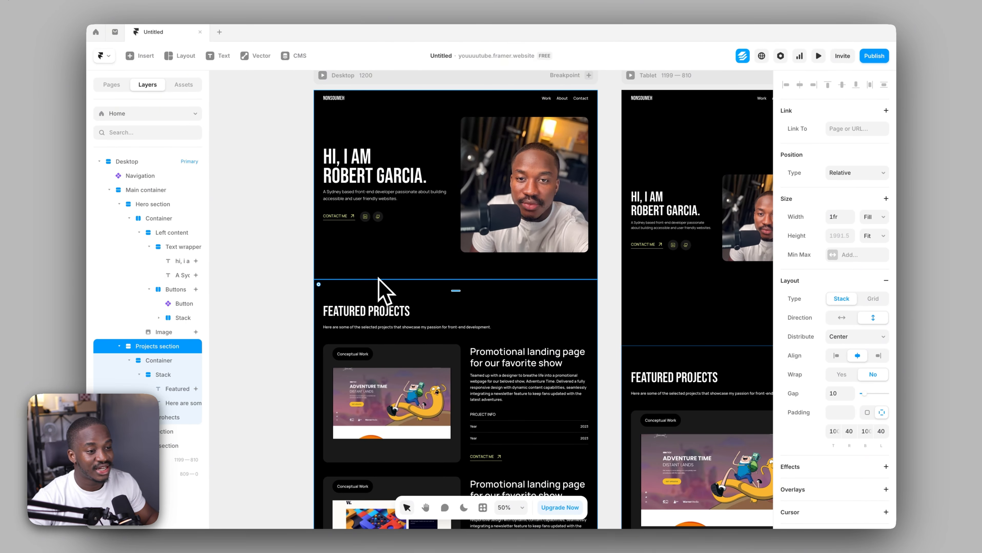
pyautogui.click(360, 312)
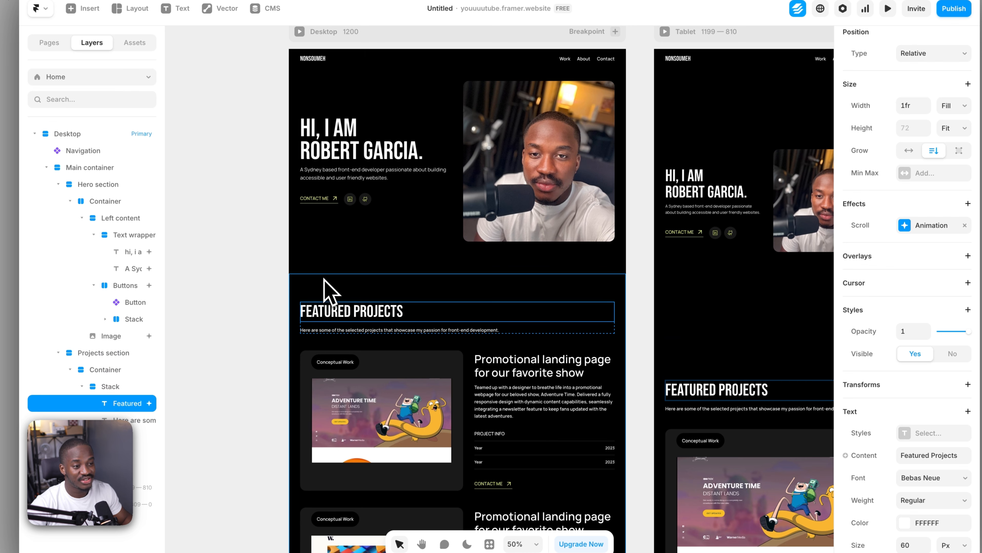
# Turn off Replay in the Scroll Animation of the desktop Featured Projects heading
pyautogui.click(351, 285)
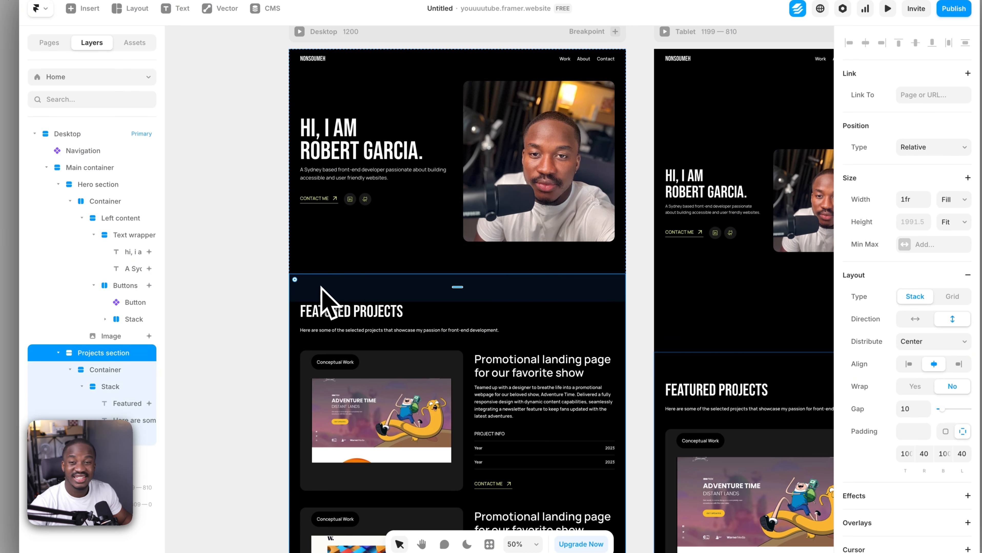
pyautogui.click(329, 320)
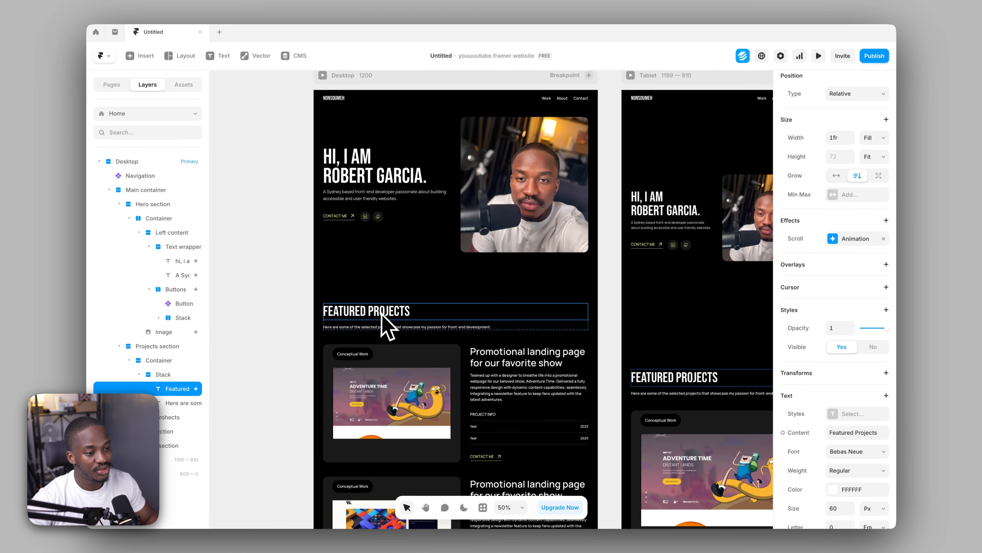
pyautogui.scroll(-5, 887, 370)
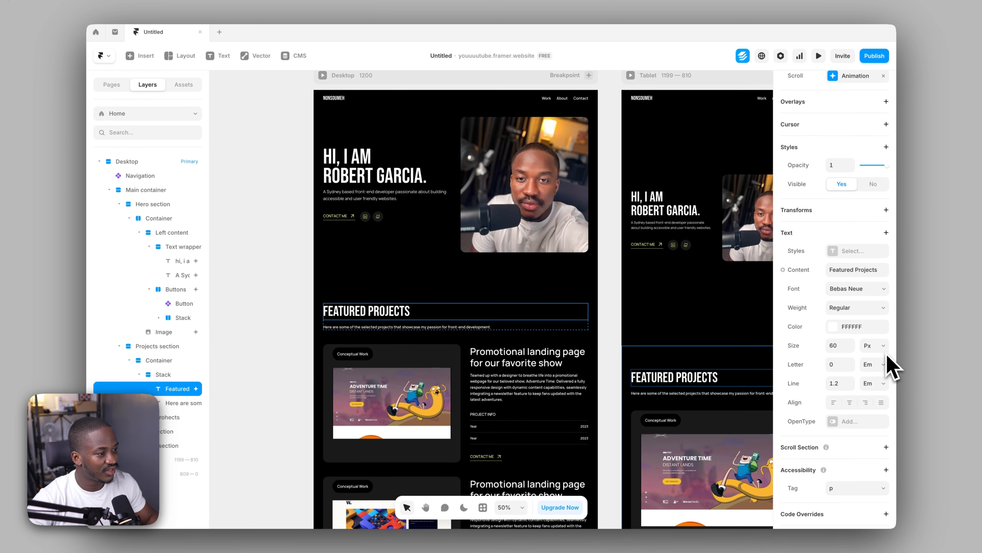
pyautogui.scroll(5, 886, 370)
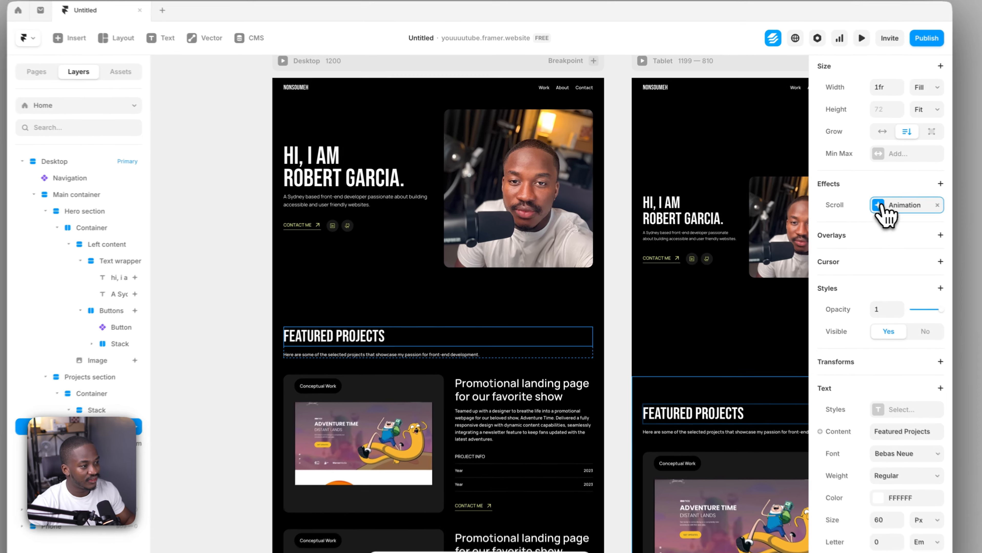
pyautogui.click(883, 209)
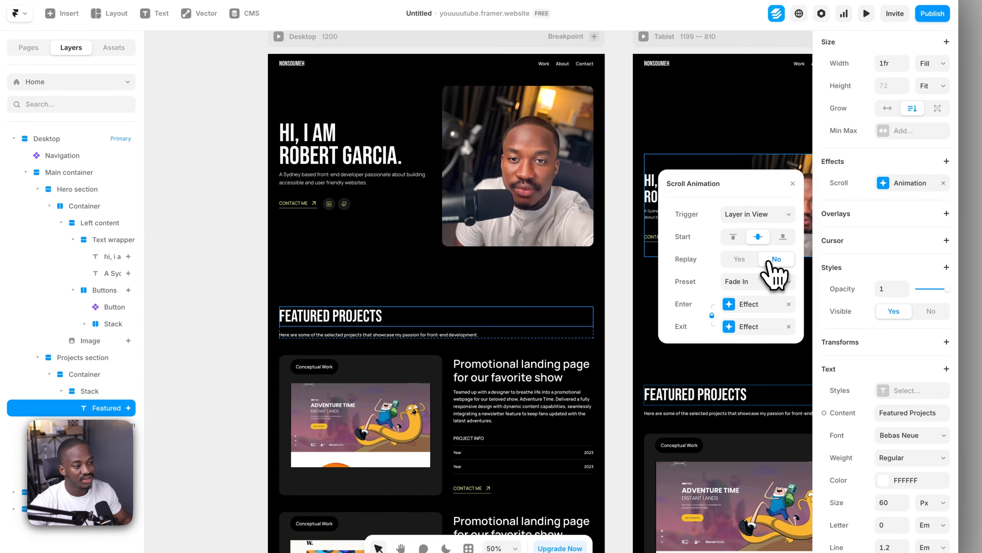
pyautogui.click(742, 263)
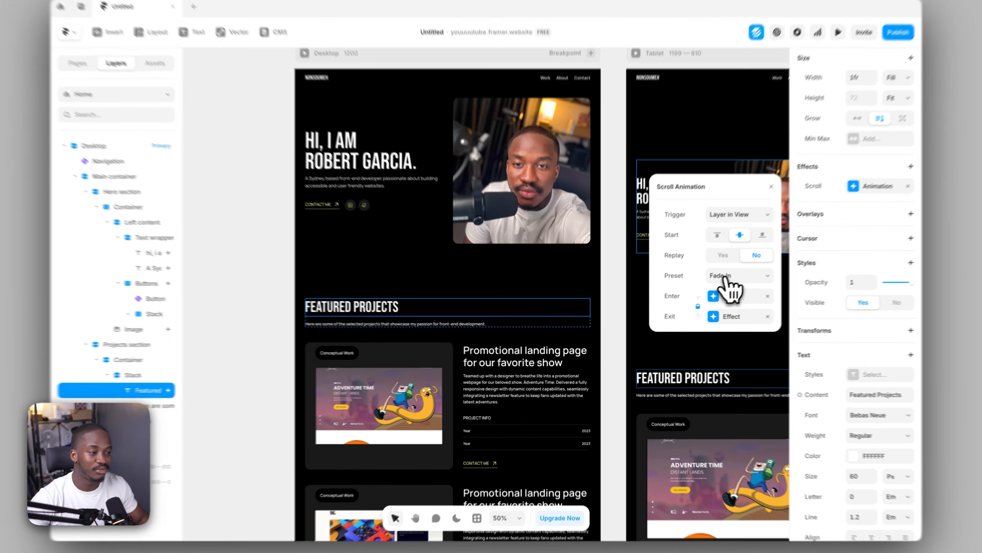
# Keep the Fade In preset, unlink the heading's enter and exit effects, and remove the exit effect
pyautogui.click(714, 284)
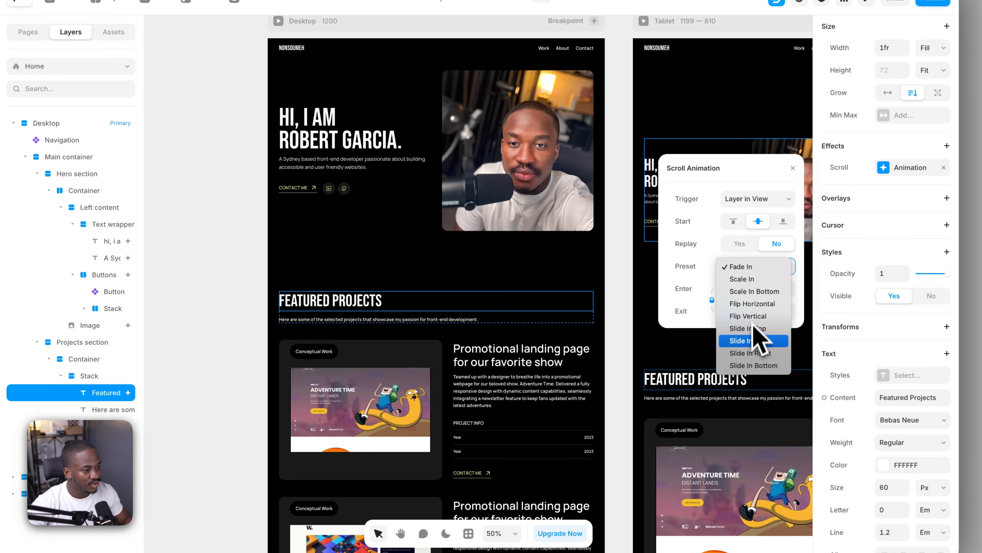
pyautogui.click(691, 284)
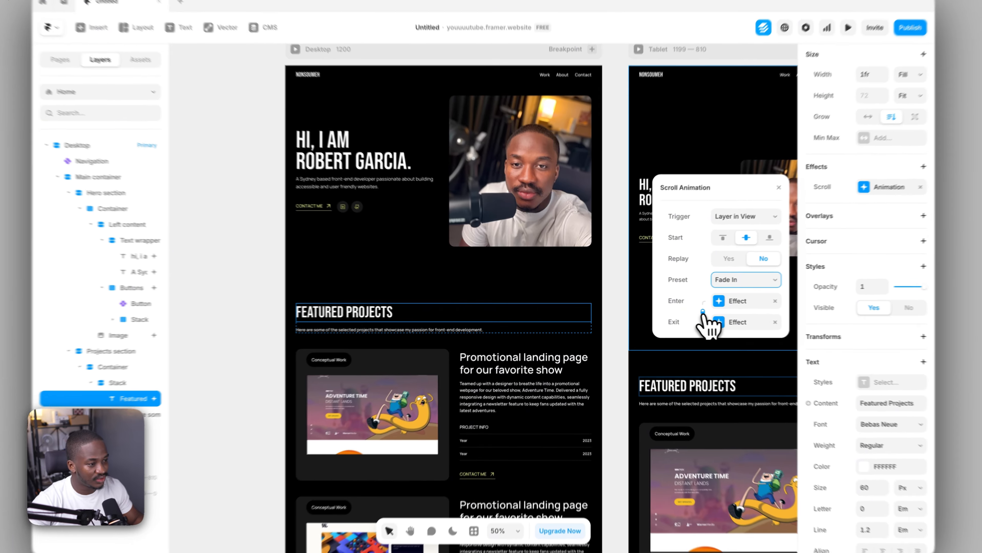
pyautogui.click(687, 311)
pyautogui.click(788, 323)
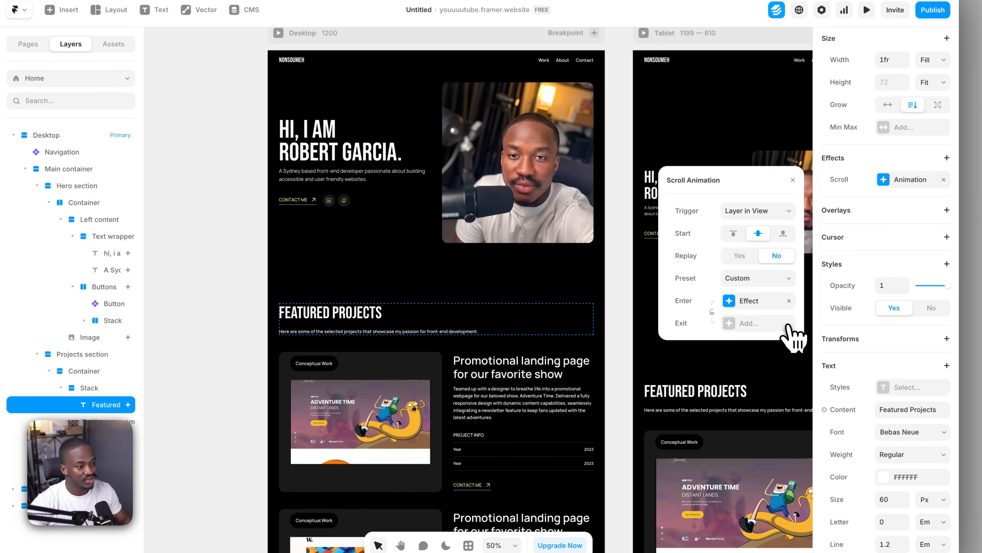
# Set the vertical offset of the heading's enter effect to 20, leaving the skew at 0°
pyautogui.click(730, 304)
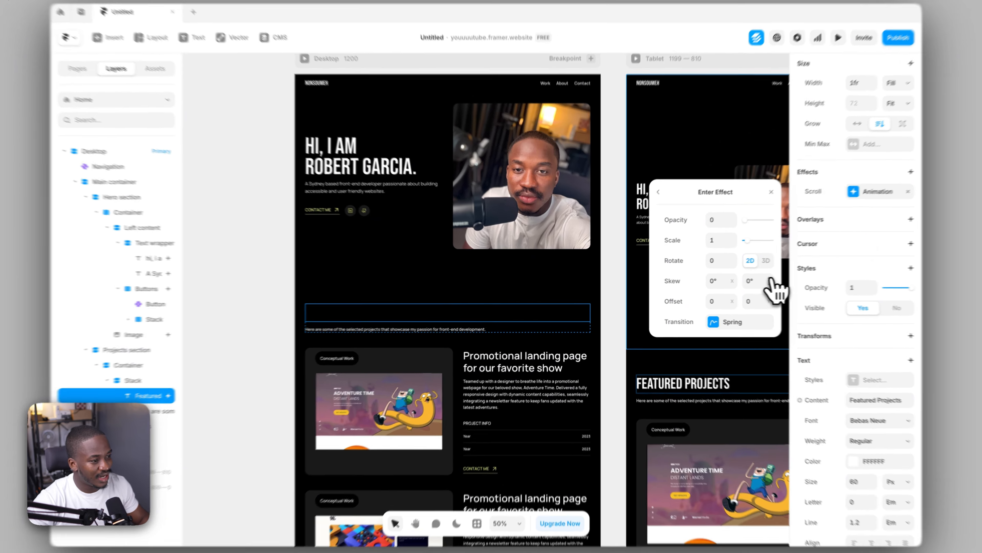
pyautogui.click(754, 279)
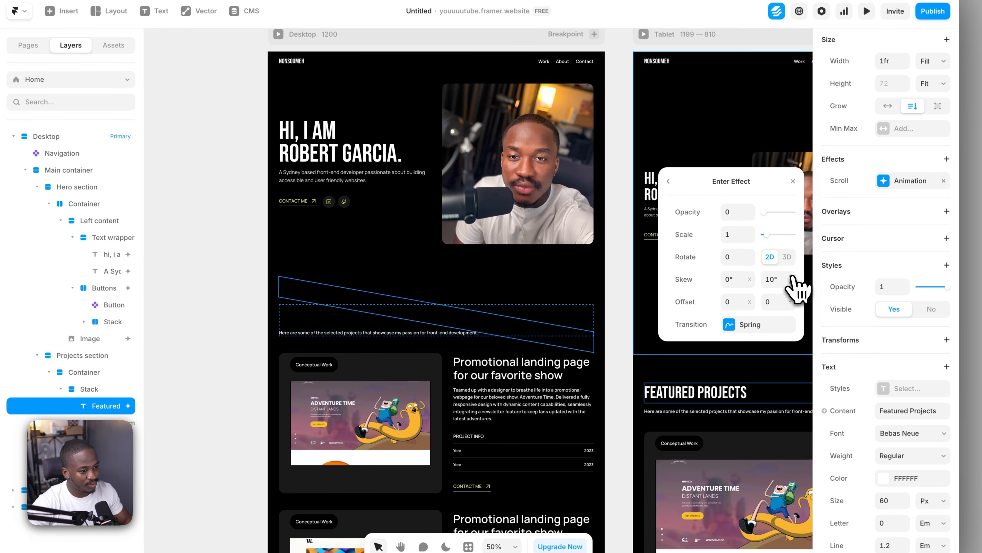
pyautogui.press('super+z')
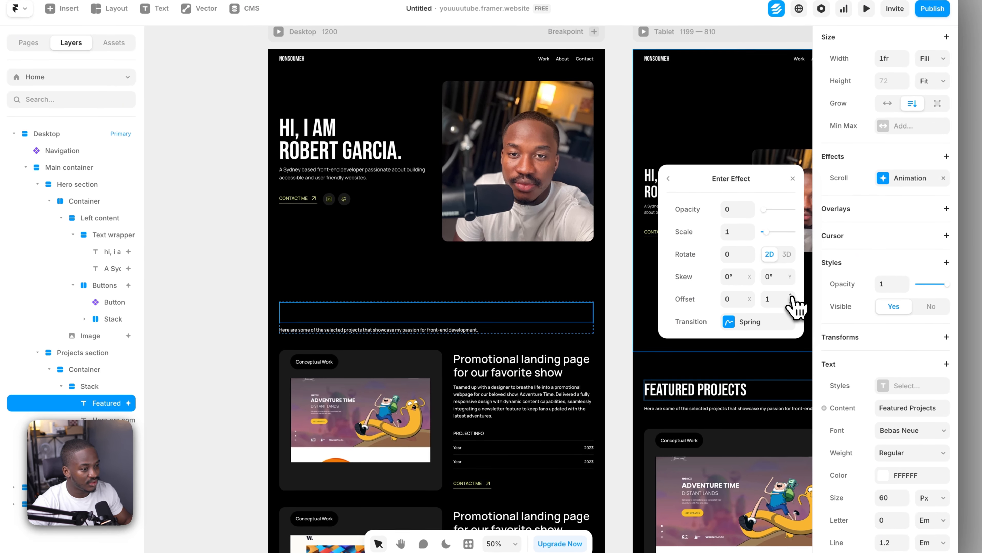
pyautogui.click(754, 299)
pyautogui.moveTo(791, 296); pyautogui.dragTo(795, 301)
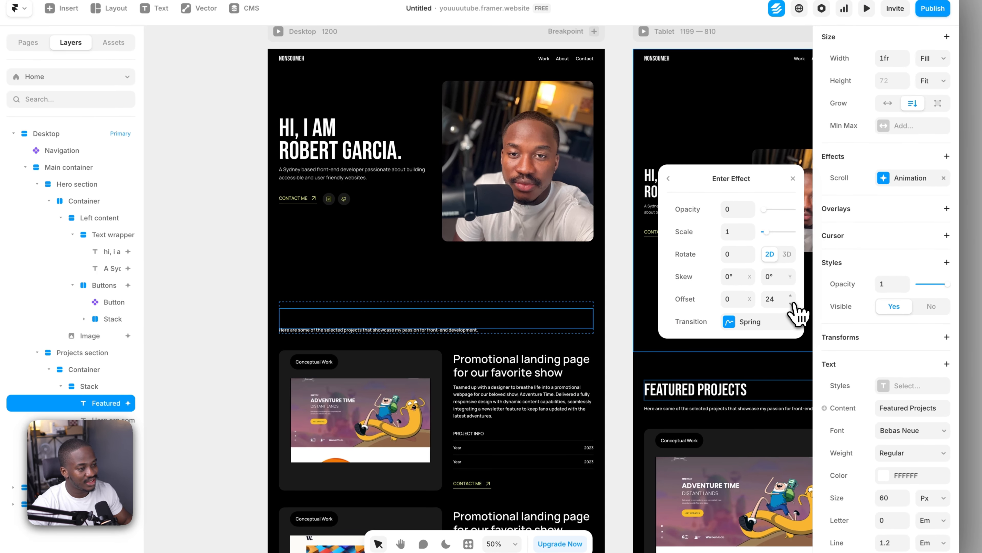
pyautogui.click(792, 304)
pyautogui.click(792, 304)
pyautogui.click(792, 304)
pyautogui.click(792, 304)
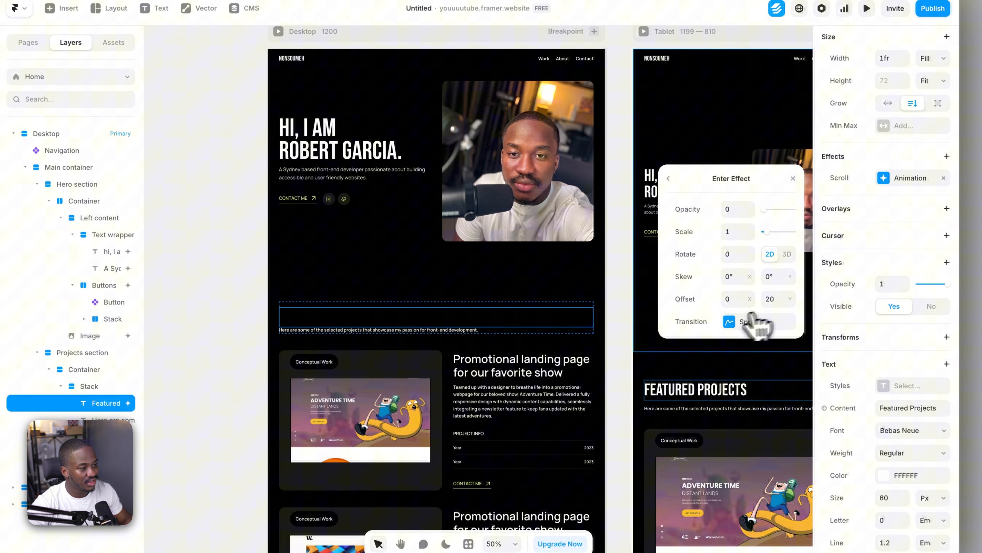
# Change the enter effect's transition from Spring to Ease with a custom Bezier curve of 0.58, 0, 0.41, 1
pyautogui.click(729, 322)
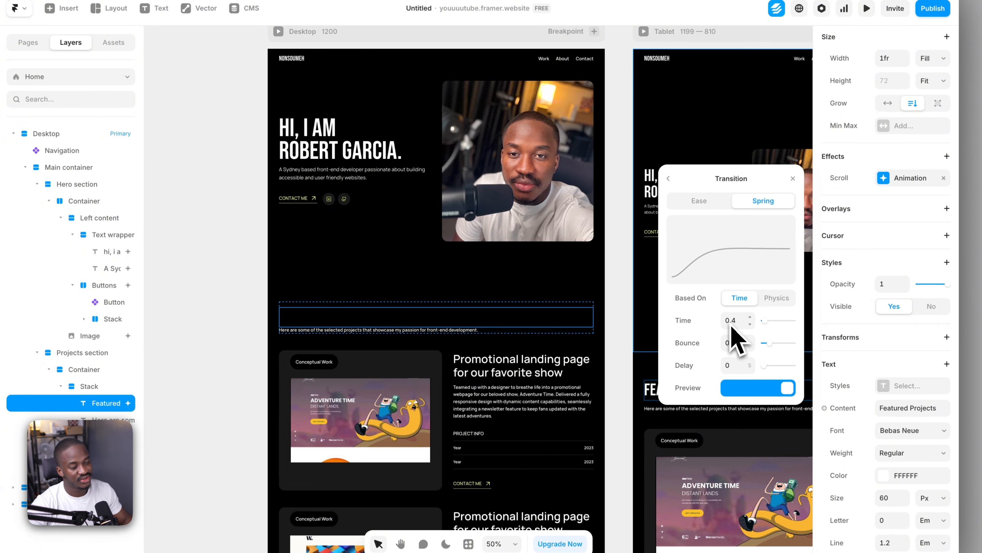
pyautogui.click(699, 202)
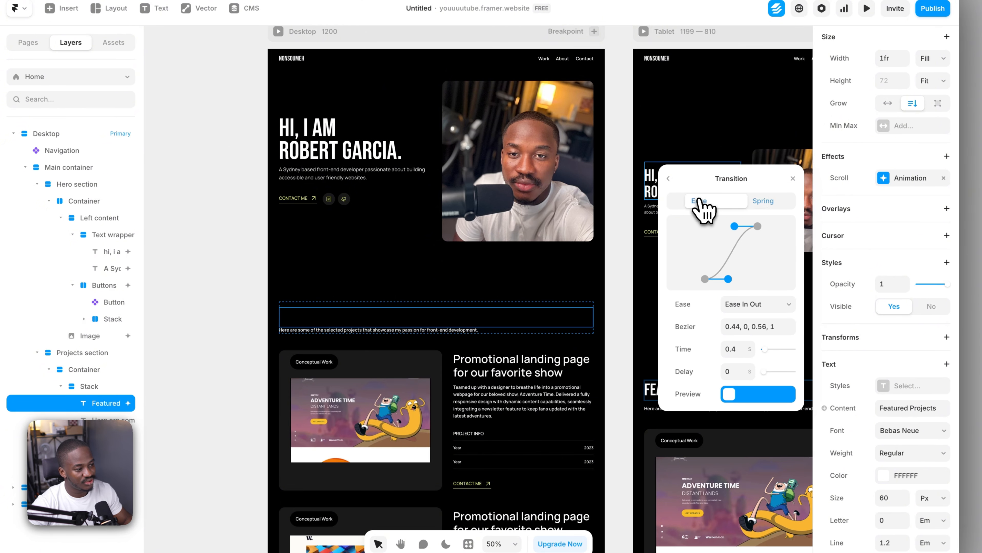
pyautogui.moveTo(728, 279); pyautogui.dragTo(735, 279)
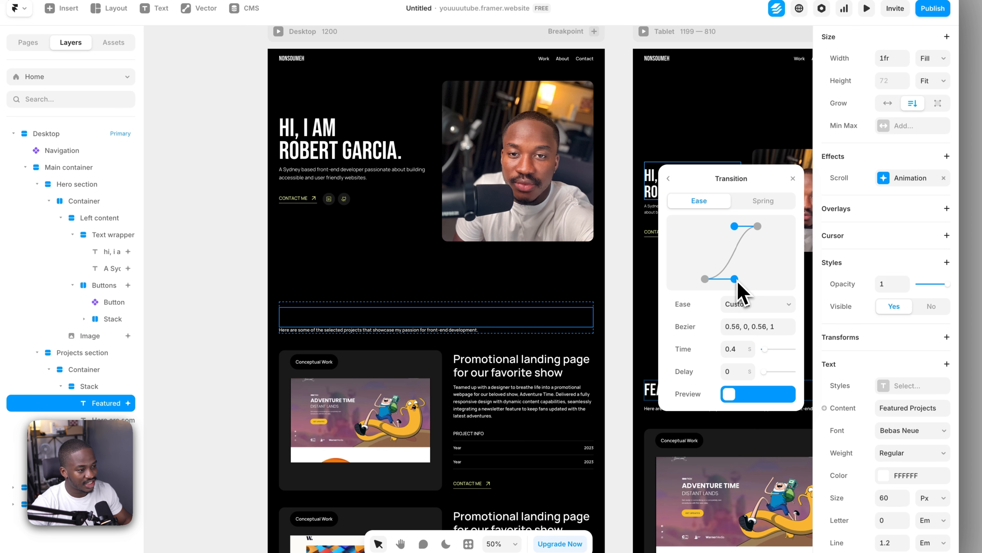
pyautogui.moveTo(734, 226); pyautogui.dragTo(727, 227)
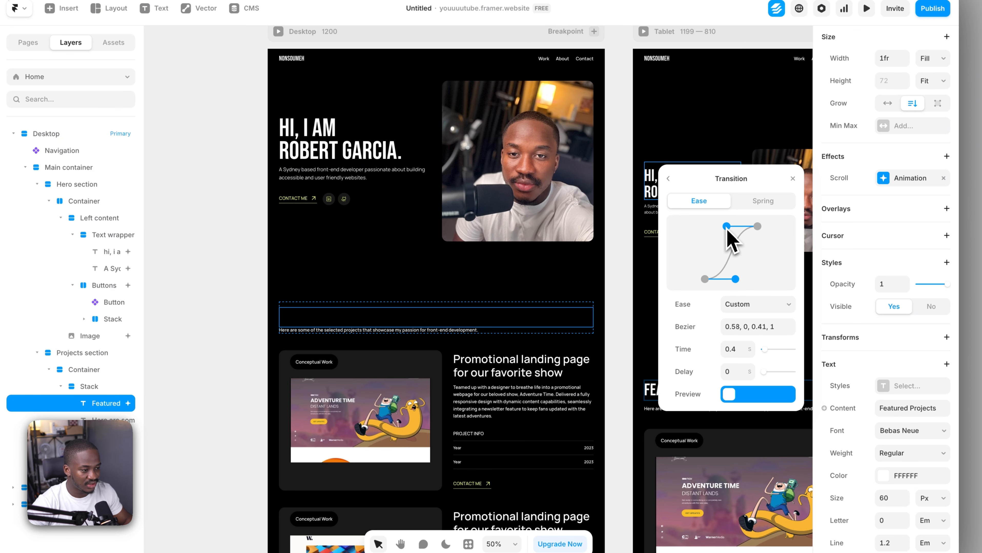
# Set the enter transition's time to 0.8 s and deselect the heading
pyautogui.click(749, 346)
pyautogui.click(750, 346)
pyautogui.click(750, 346)
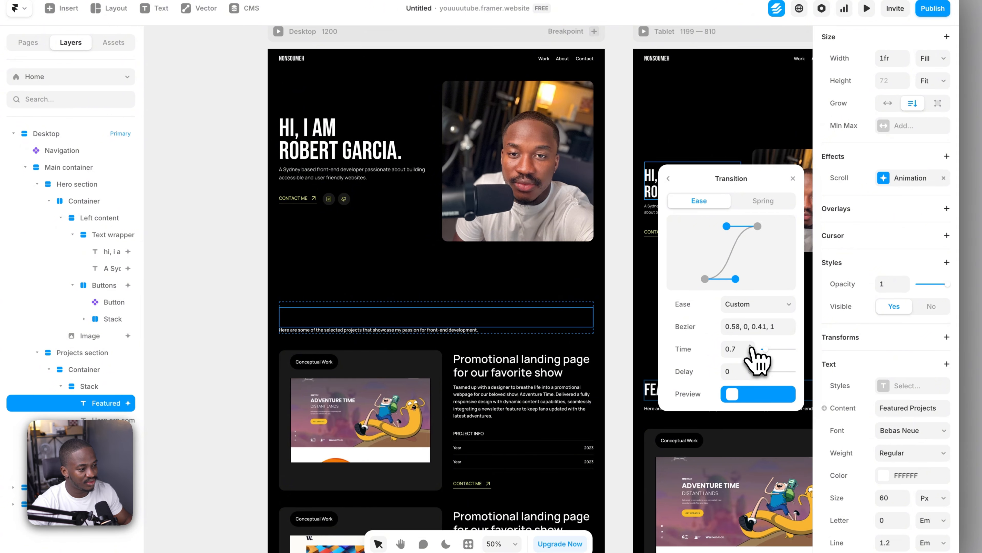
pyautogui.click(749, 346)
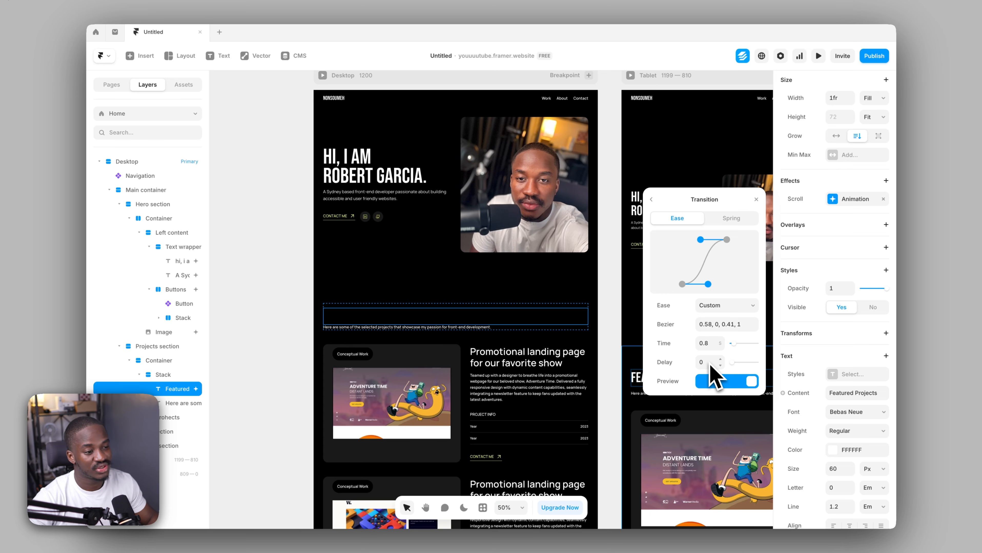
pyautogui.click(220, 249)
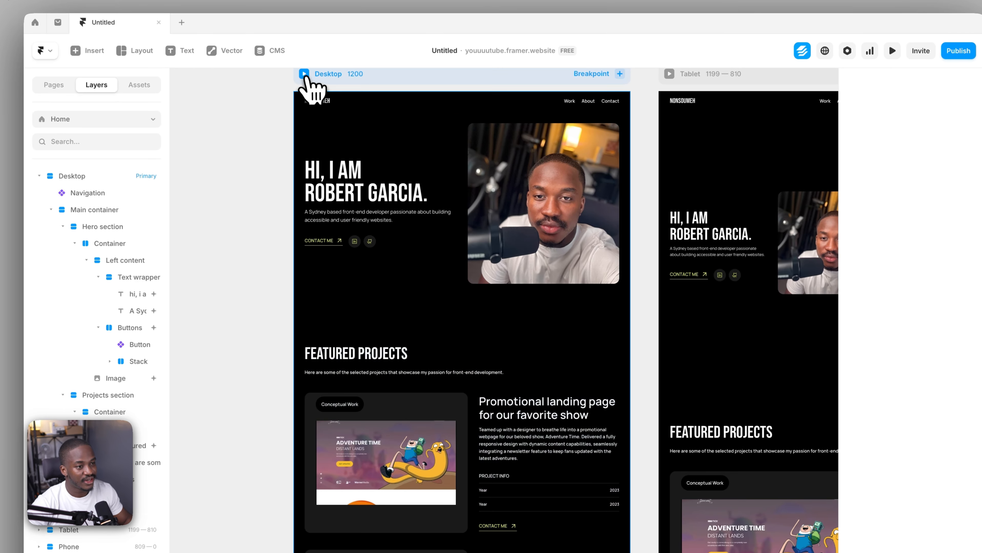
# Preview the desktop page in full screen, scroll to Featured Projects to check the heading's animation, and leave full screen
pyautogui.click(305, 76)
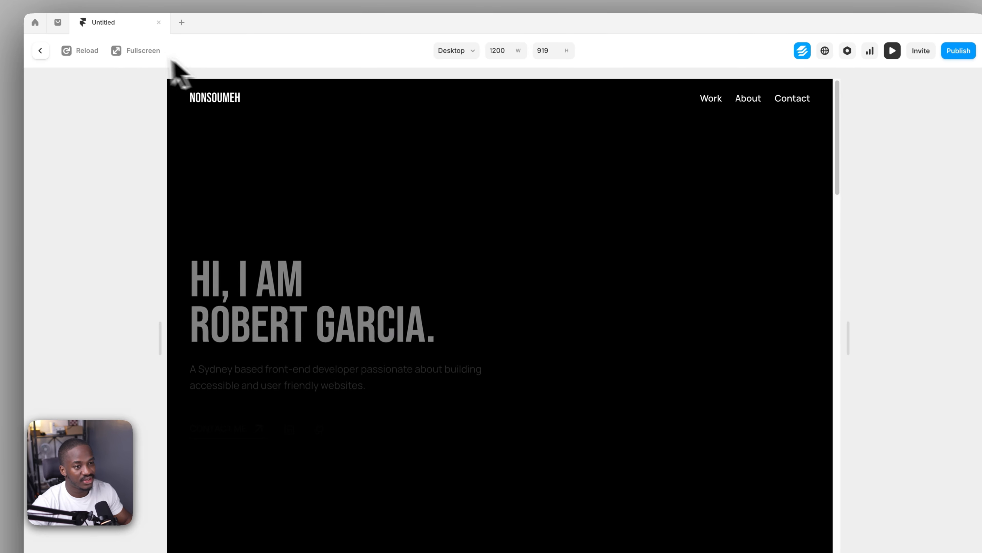
pyautogui.click(142, 52)
pyautogui.scroll(-5, 252, 324)
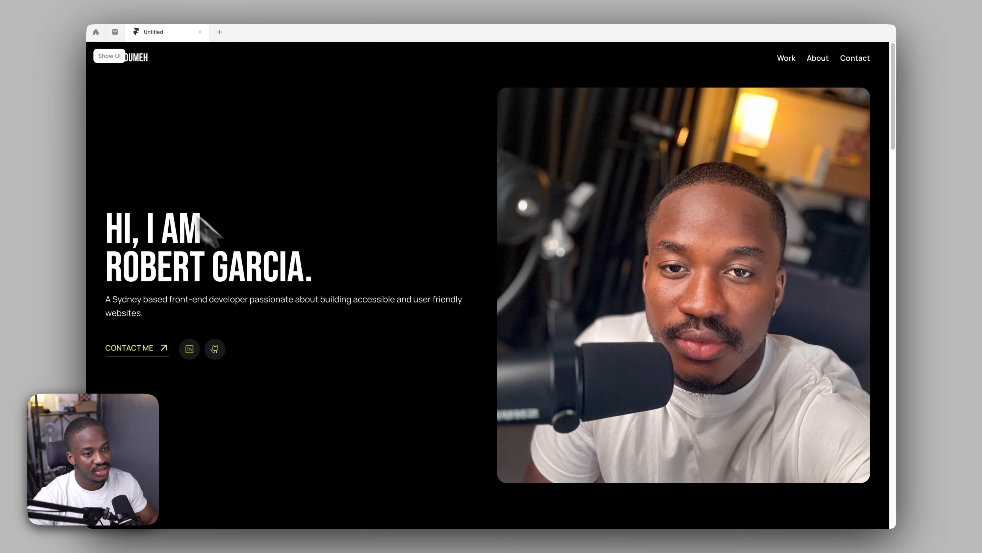
pyautogui.scroll(-5, 298, 306)
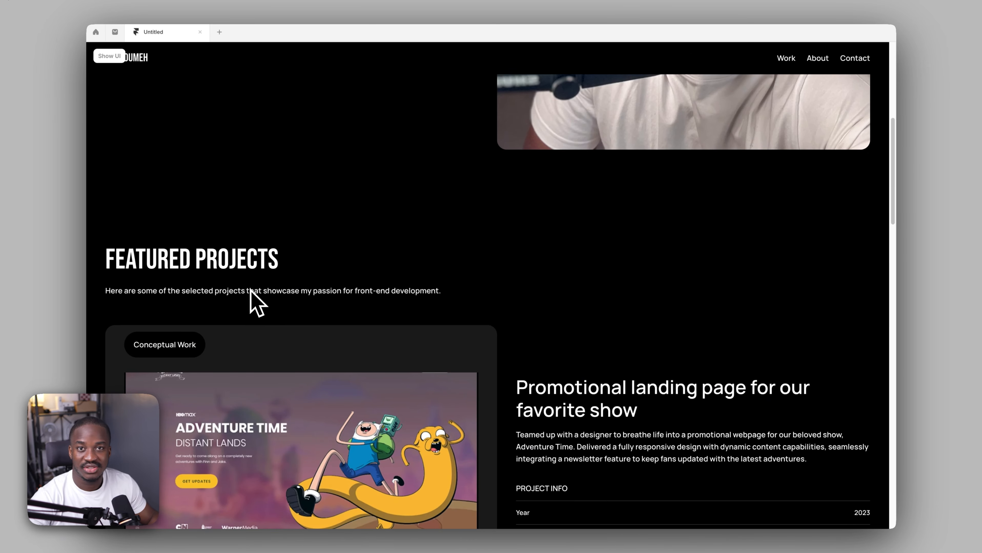
pyautogui.scroll(10, 250, 291)
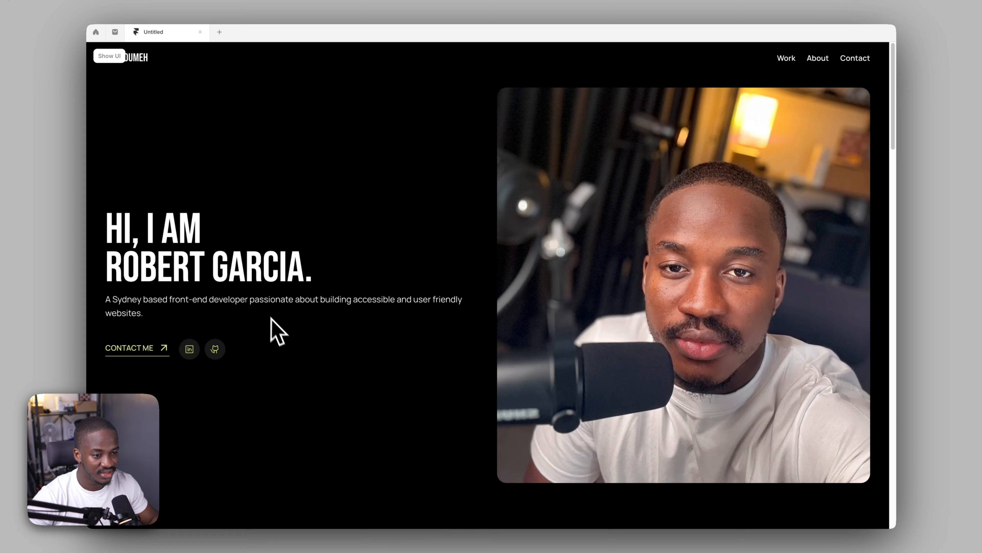
pyautogui.click(108, 56)
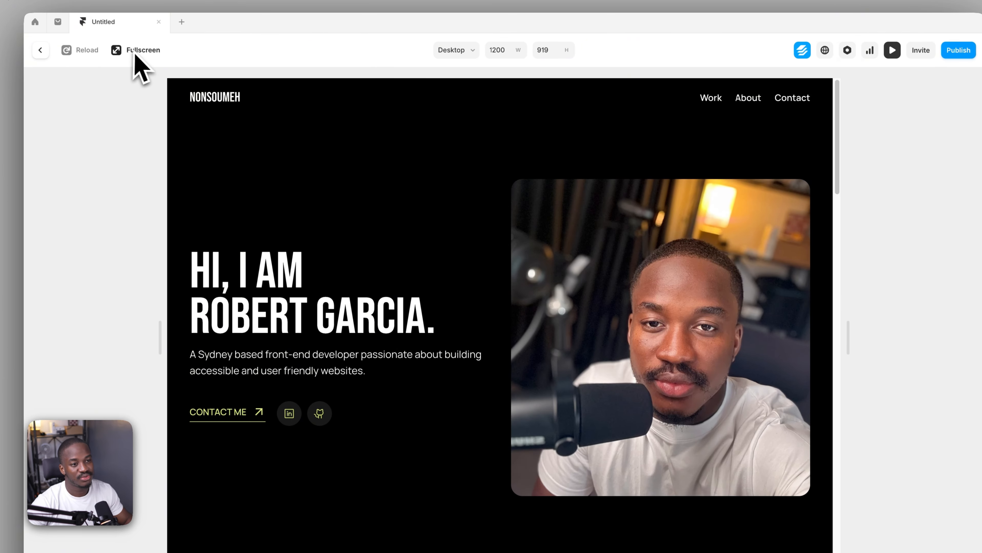
# Reload the preview, scroll between the hero and Featured Projects to recheck the heading's animation, and return to the canvas
pyautogui.click(89, 51)
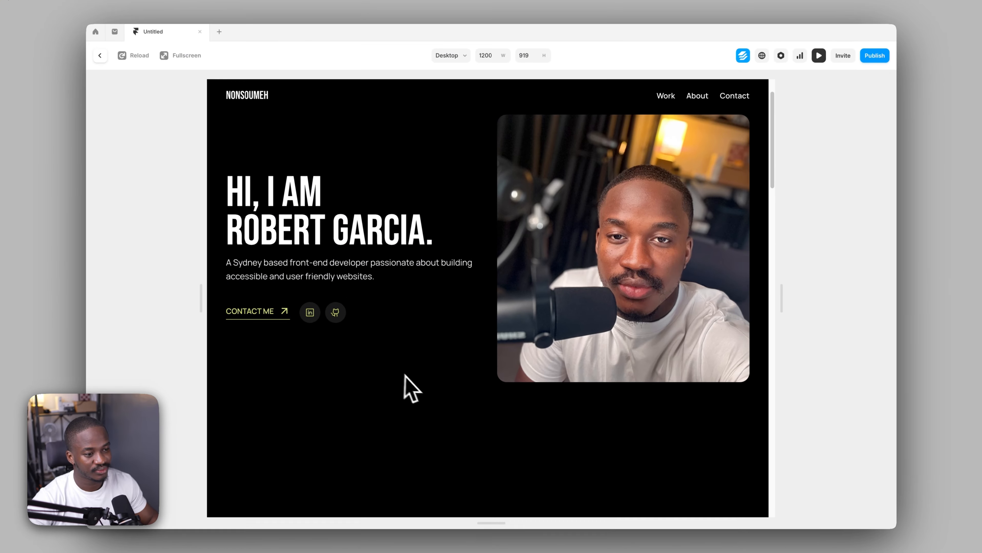
pyautogui.scroll(-5, 409, 381)
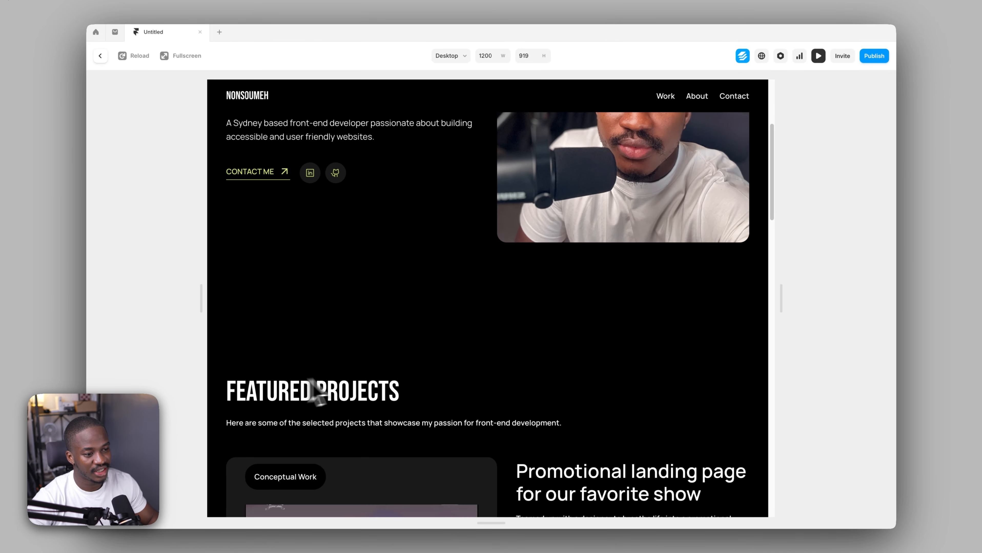
pyautogui.scroll(5, 410, 385)
pyautogui.scroll(-5, 415, 387)
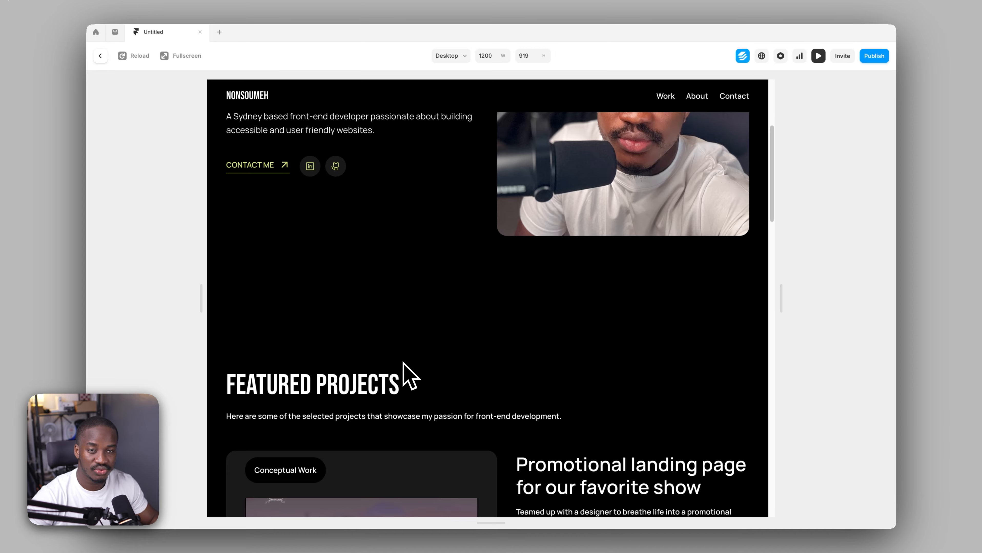
pyautogui.click(100, 56)
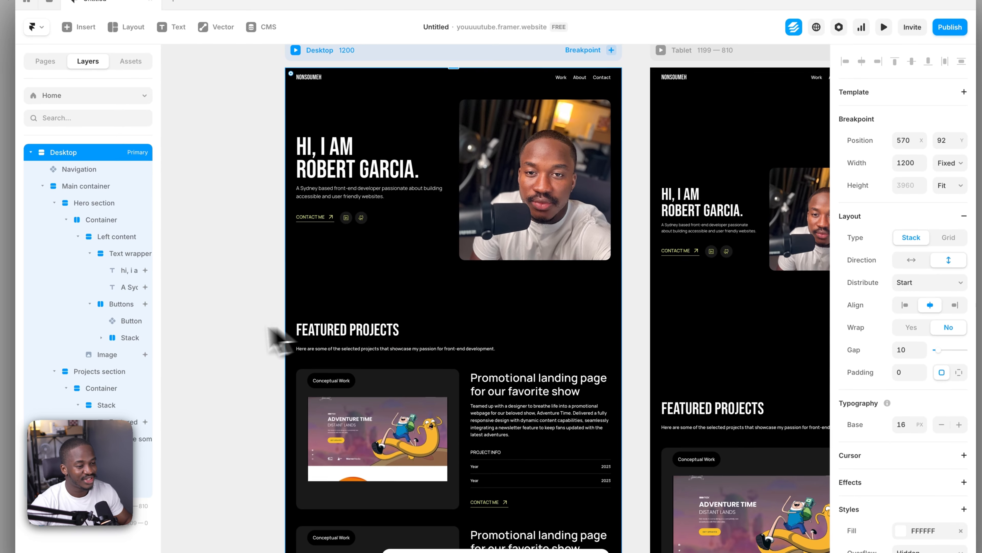
pyautogui.click(219, 340)
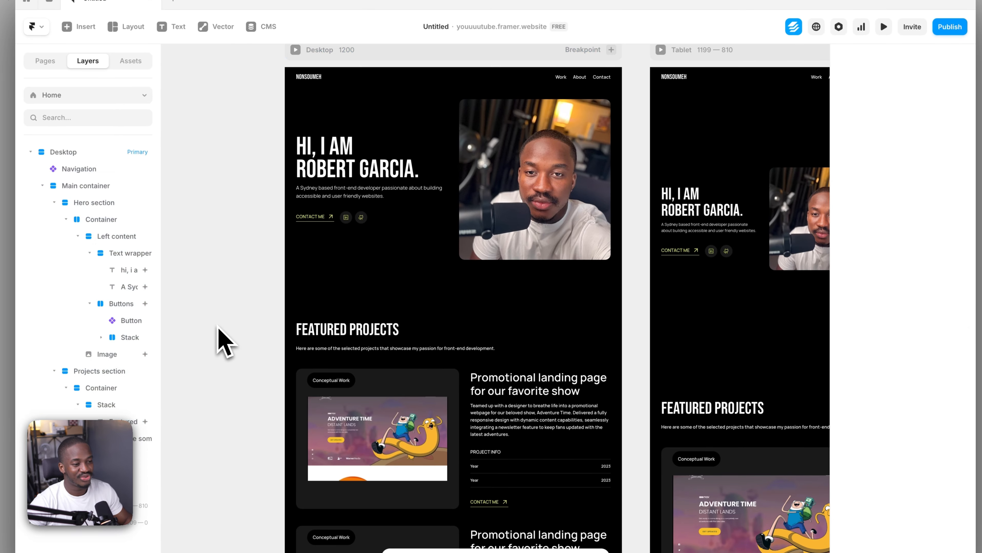
# Review the project cards, About Me section and contact section on the desktop page for elements that need scroll animations
pyautogui.click(455, 395)
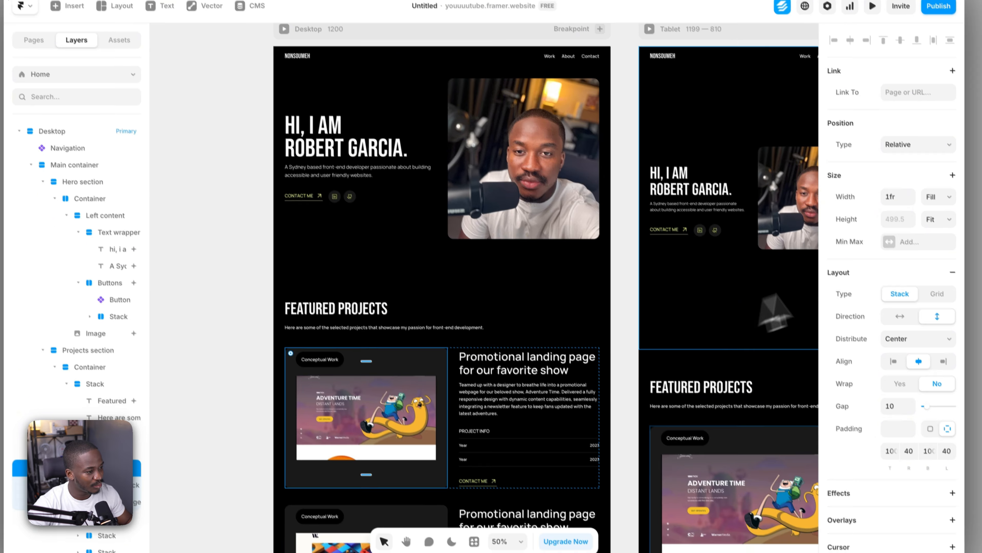
pyautogui.scroll(-8, 872, 287)
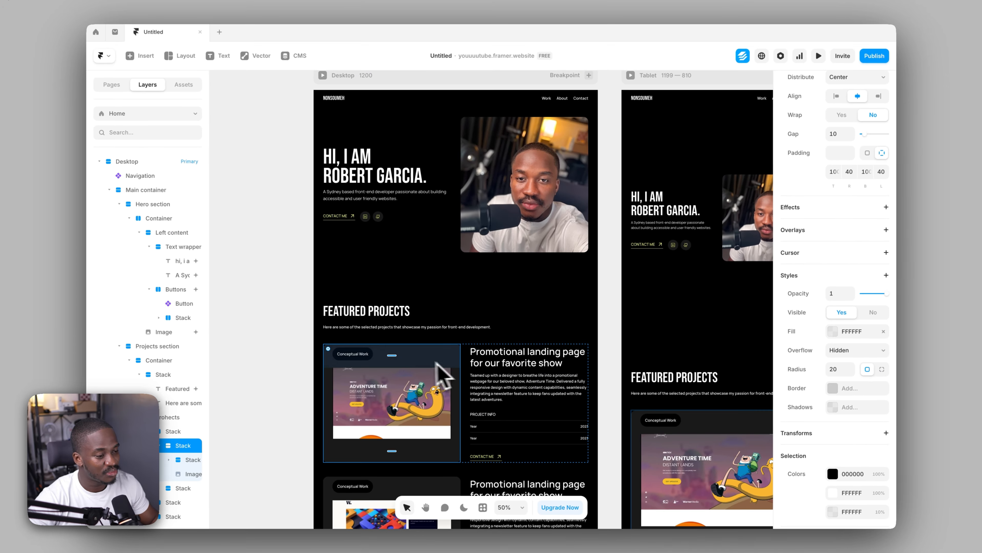
pyautogui.scroll(-5, 401, 376)
pyautogui.scroll(-4, 426, 375)
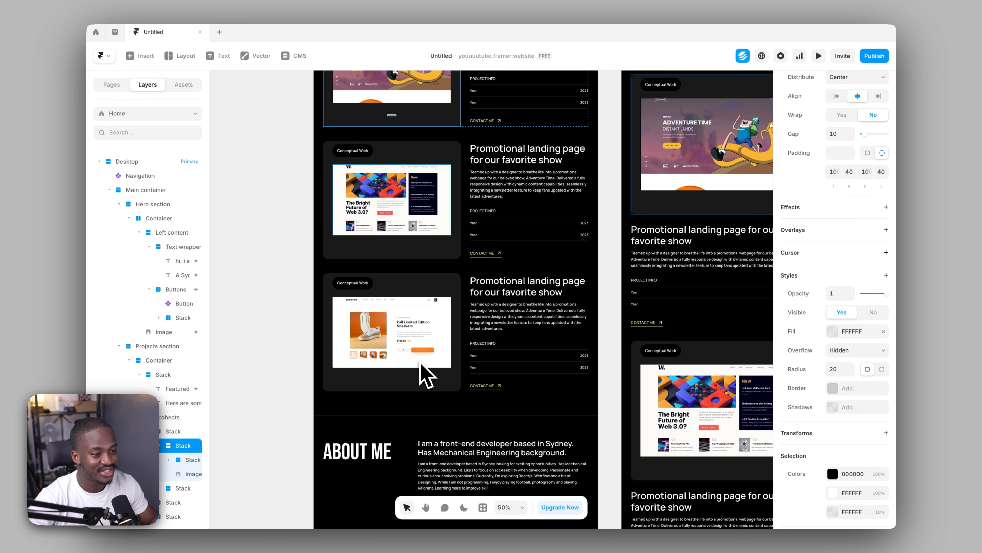
pyautogui.scroll(-6, 432, 374)
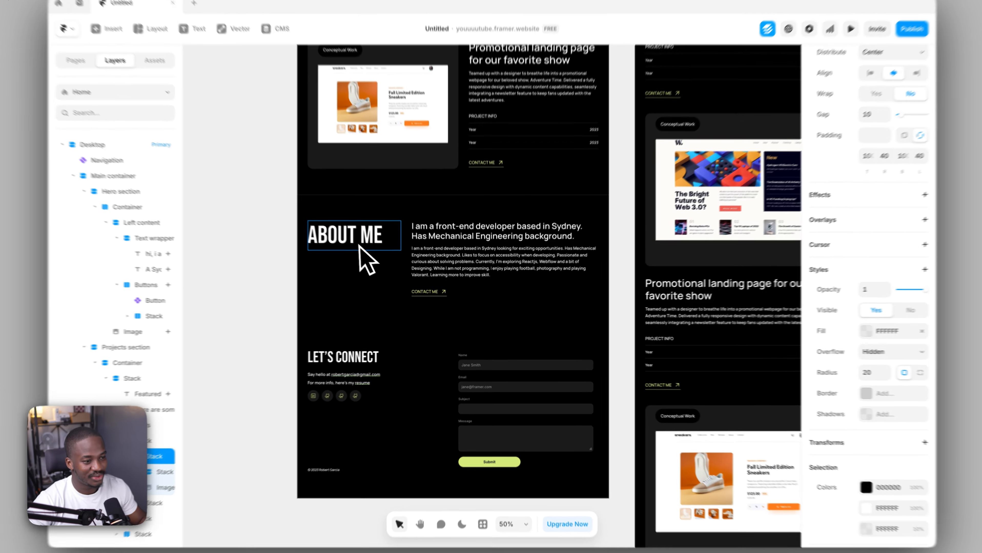
pyautogui.click(448, 264)
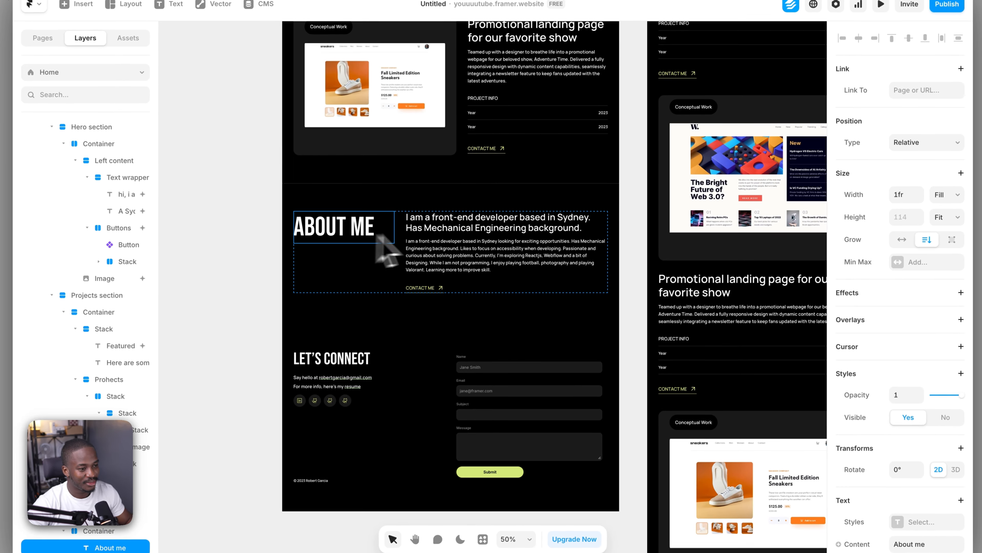
pyautogui.click(448, 267)
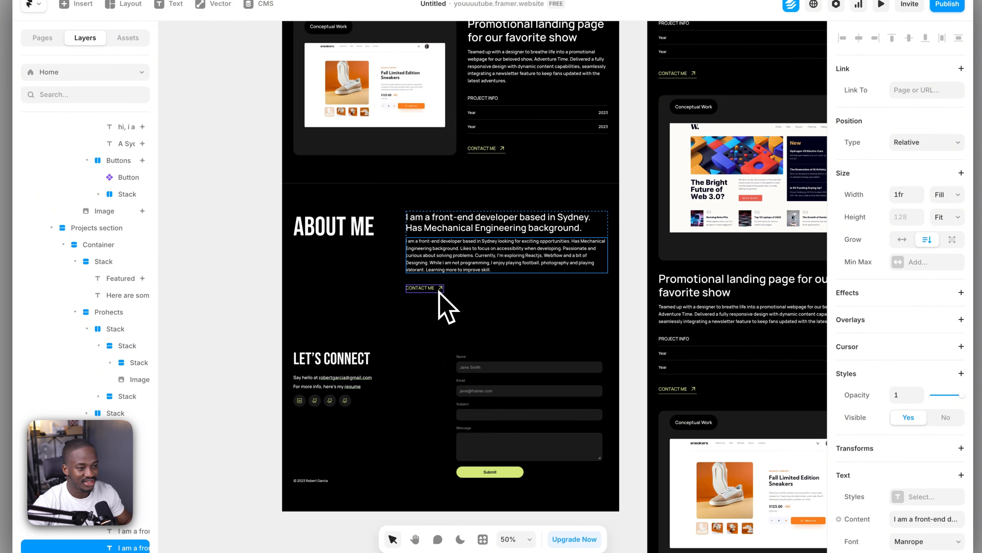
pyautogui.scroll(3, 474, 362)
pyautogui.scroll(2, 474, 349)
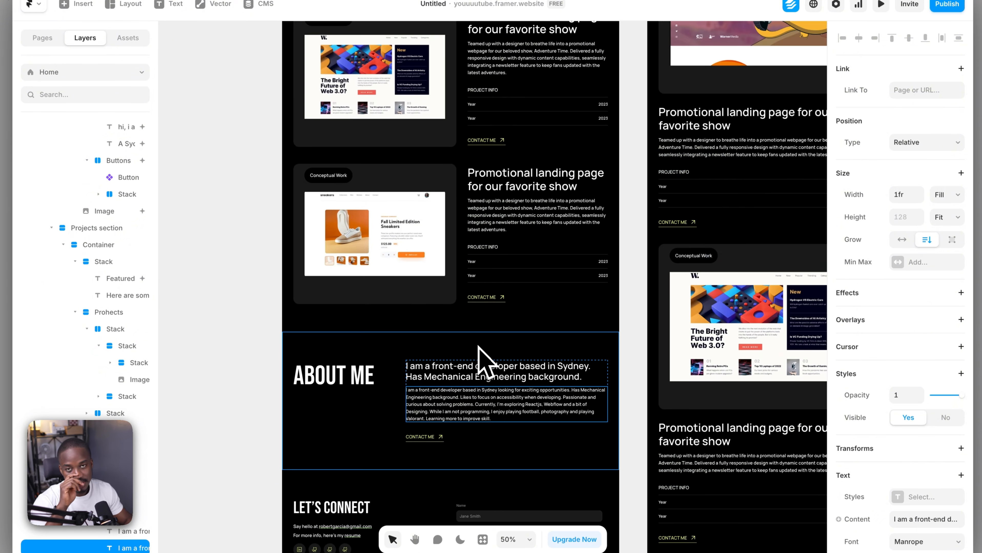
pyautogui.scroll(5, 481, 357)
pyautogui.click(489, 339)
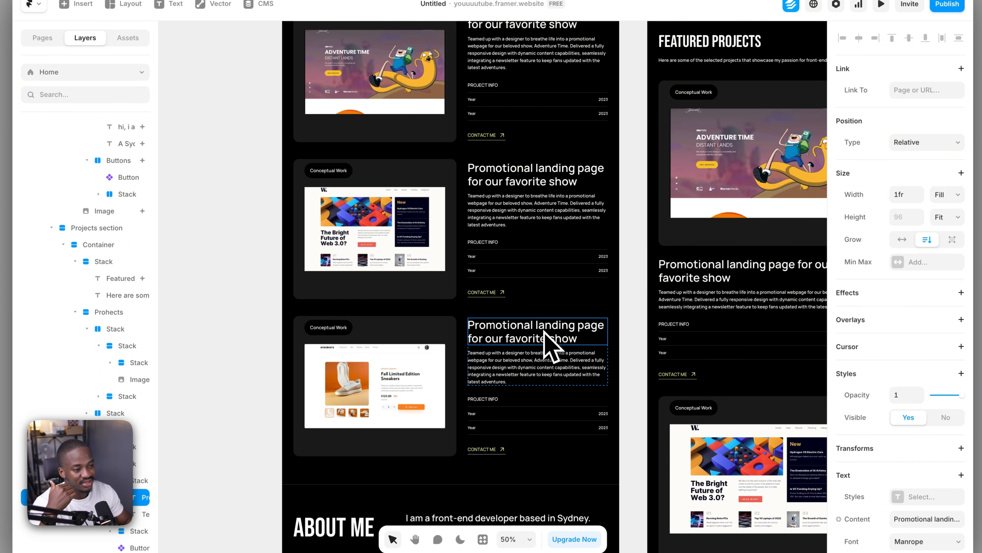
pyautogui.scroll(-4, 878, 271)
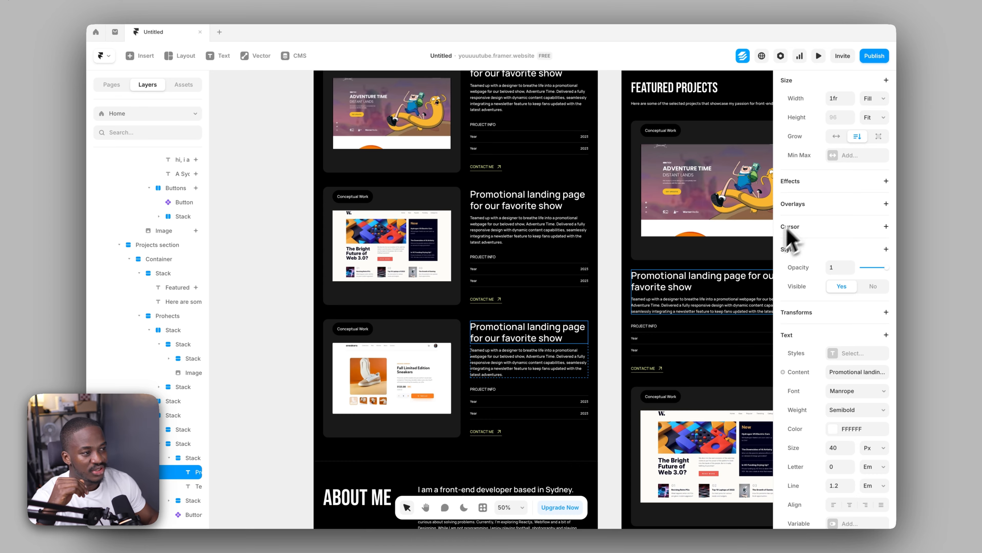
# Publish the latest site update, open youuuutube.framer.website in the browser, and reload the live page to replay the hero animations
pyautogui.click(874, 56)
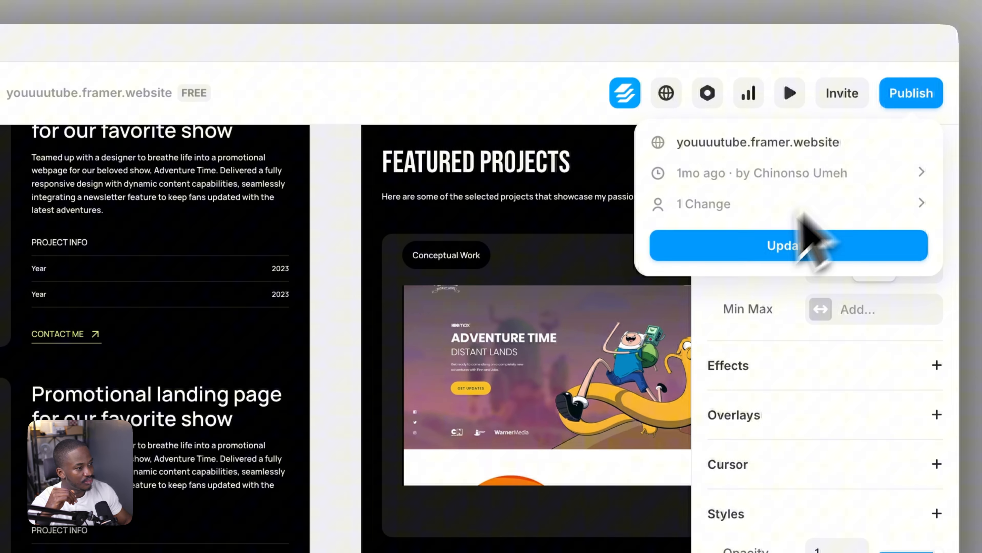
pyautogui.click(761, 248)
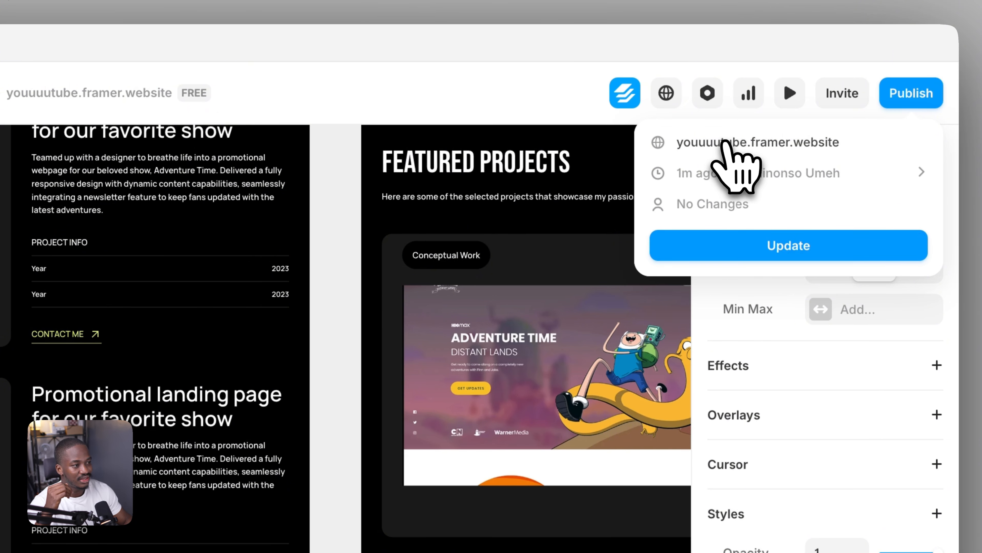
pyautogui.click(728, 145)
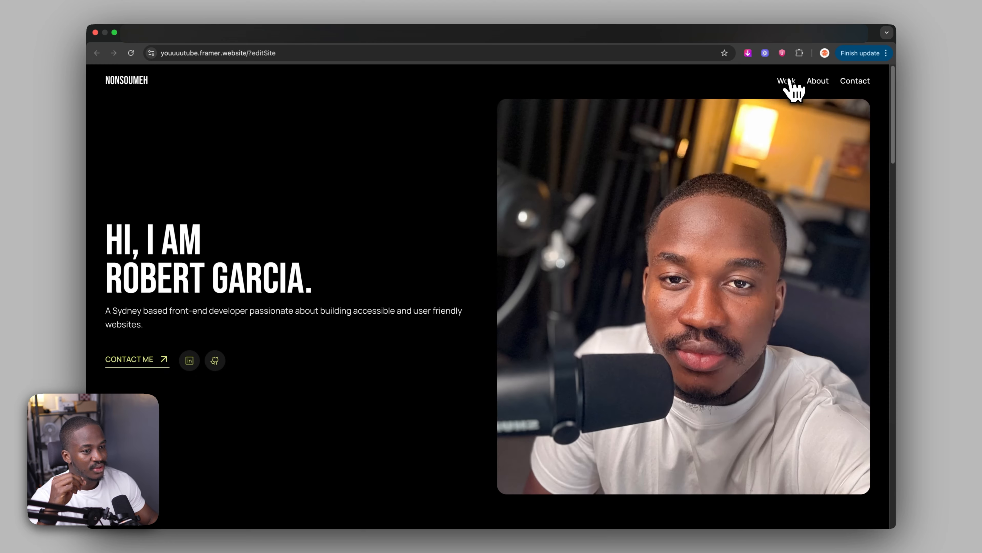
pyautogui.click(131, 54)
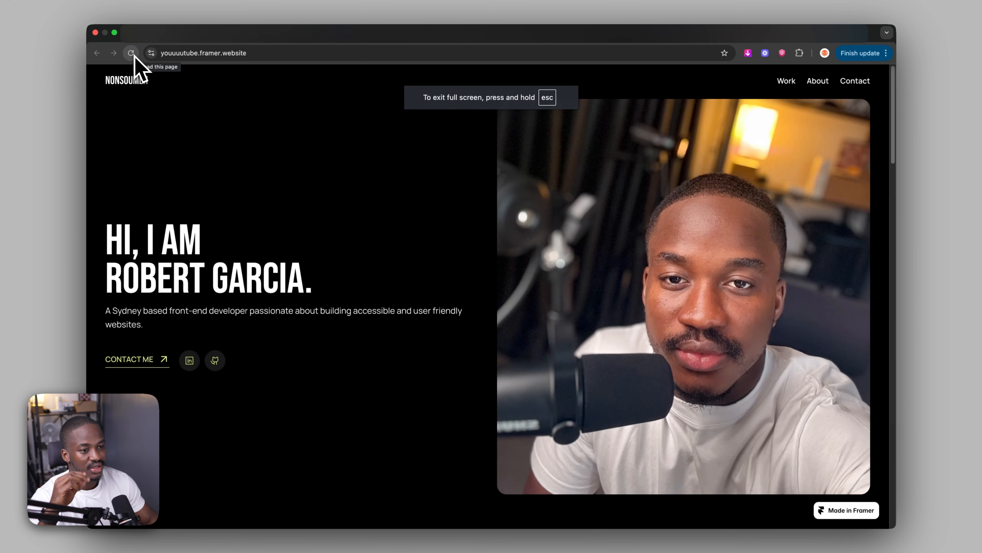